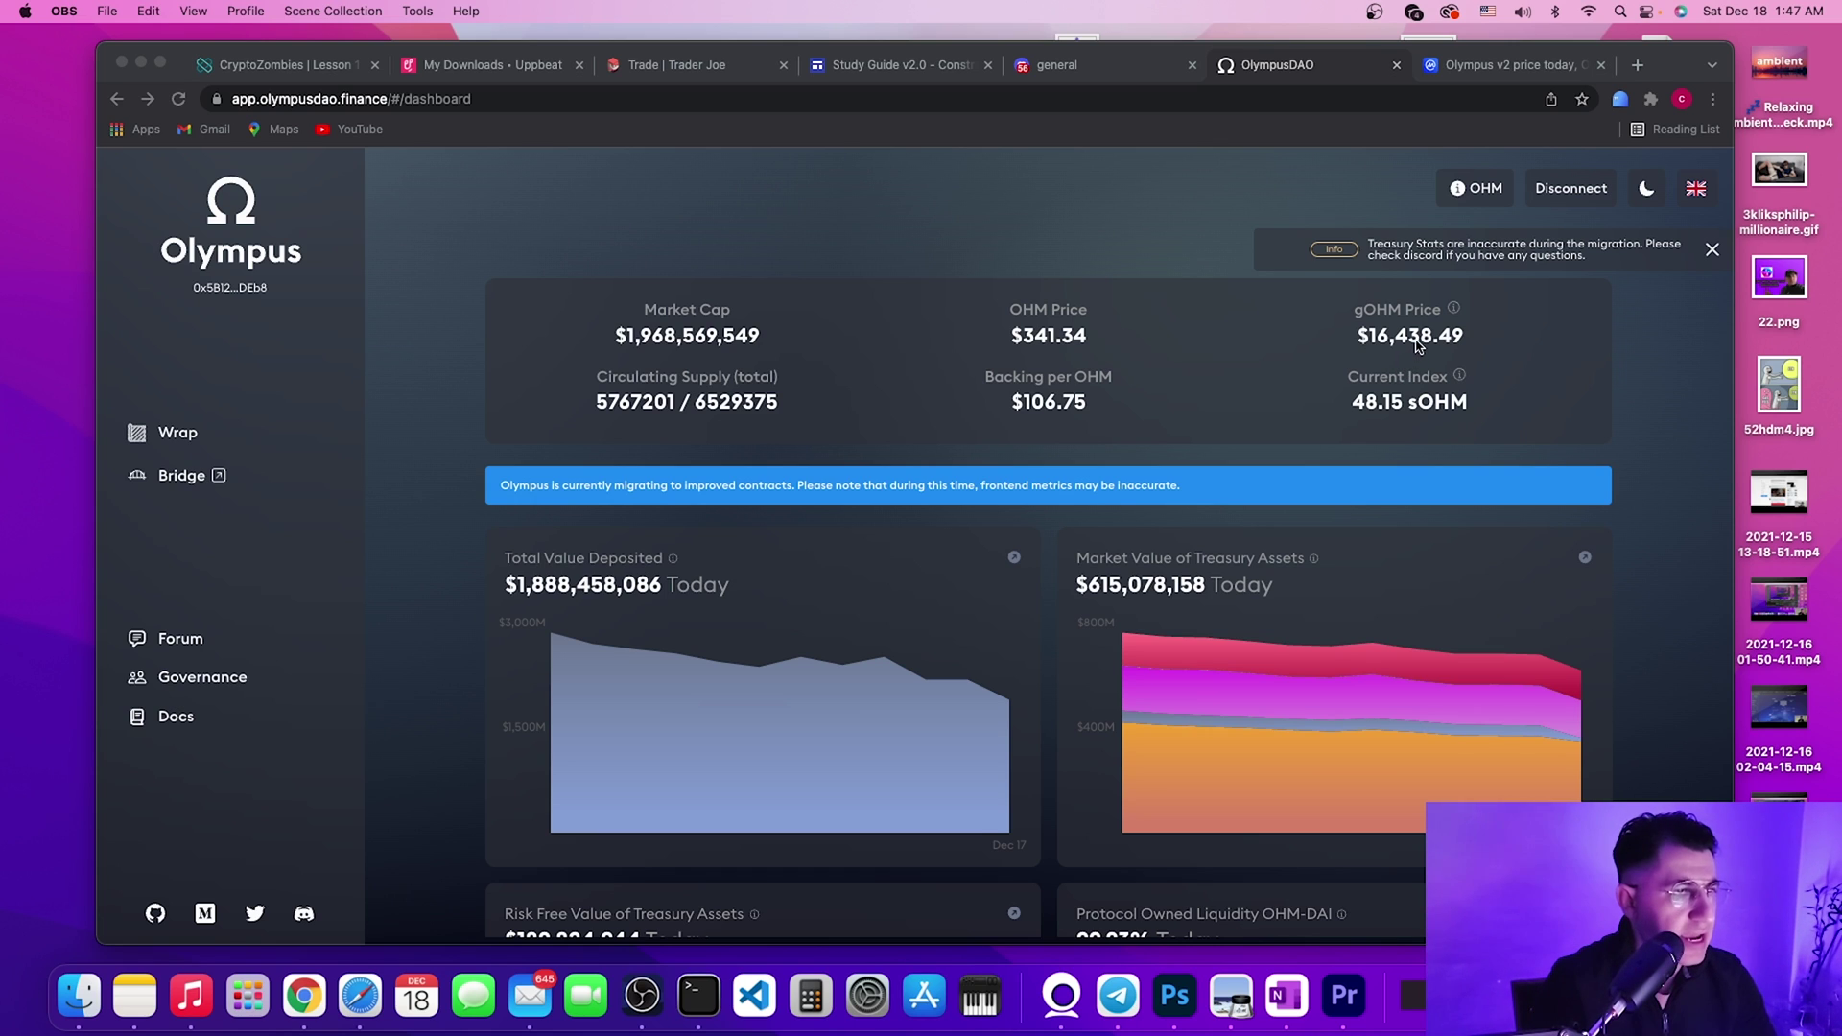
{"action": "left_click", "coordinate": [1478, 65]}
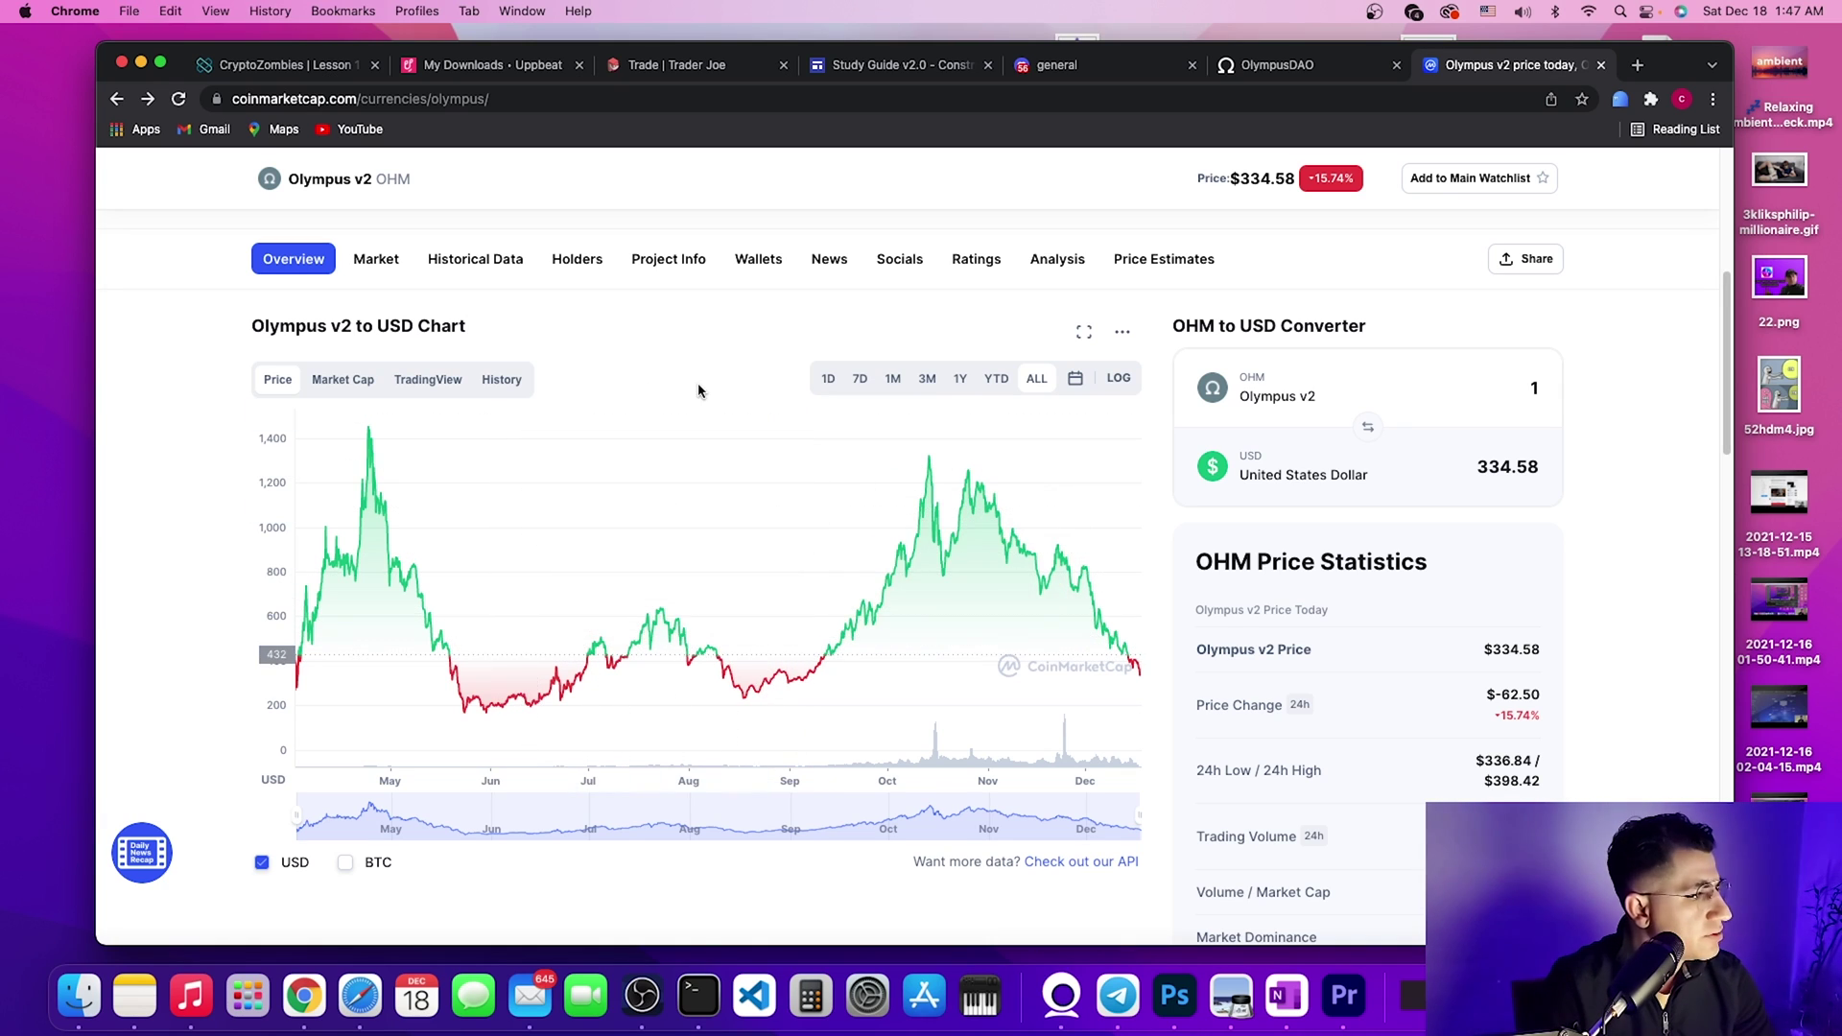
{"action": "scroll", "coordinate": [700, 390], "scroll_direction": "up", "scroll_amount": 5}
{"action": "scroll", "coordinate": [960, 566], "scroll_direction": "down", "scroll_amount": 6}
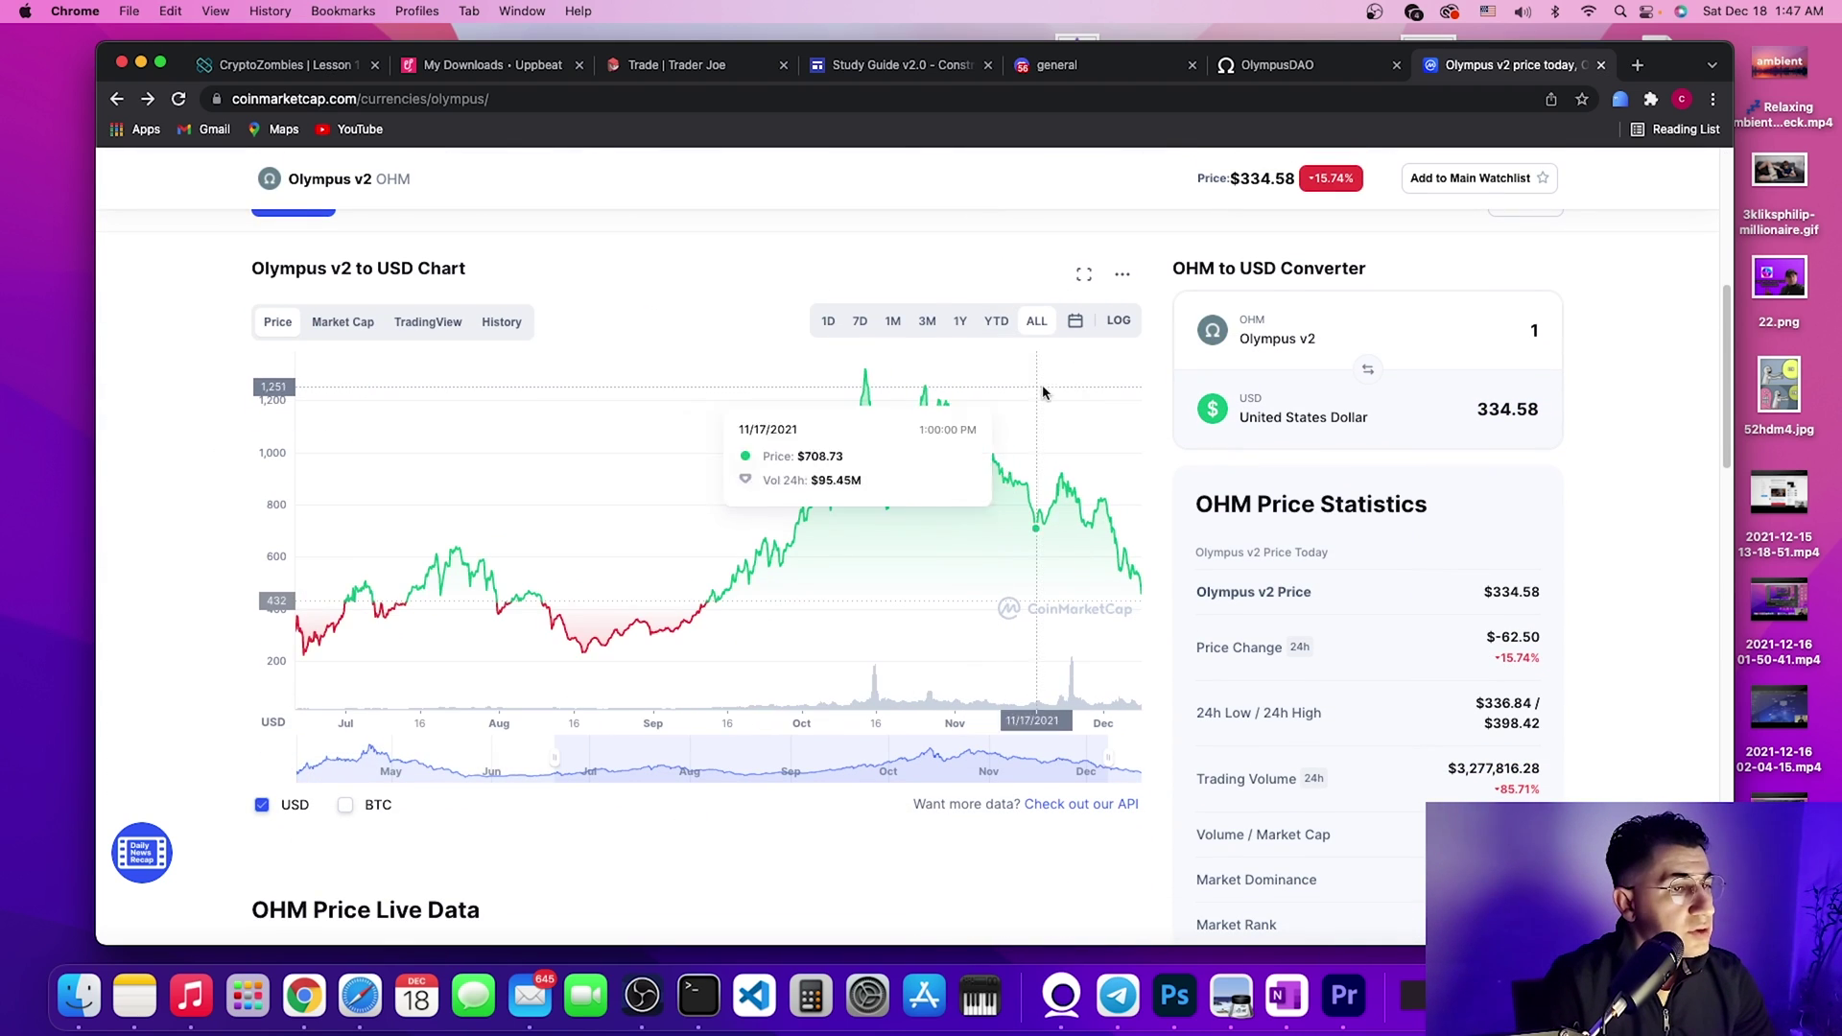
{"action": "scroll", "coordinate": [1077, 391], "scroll_direction": "up", "scroll_amount": 5}
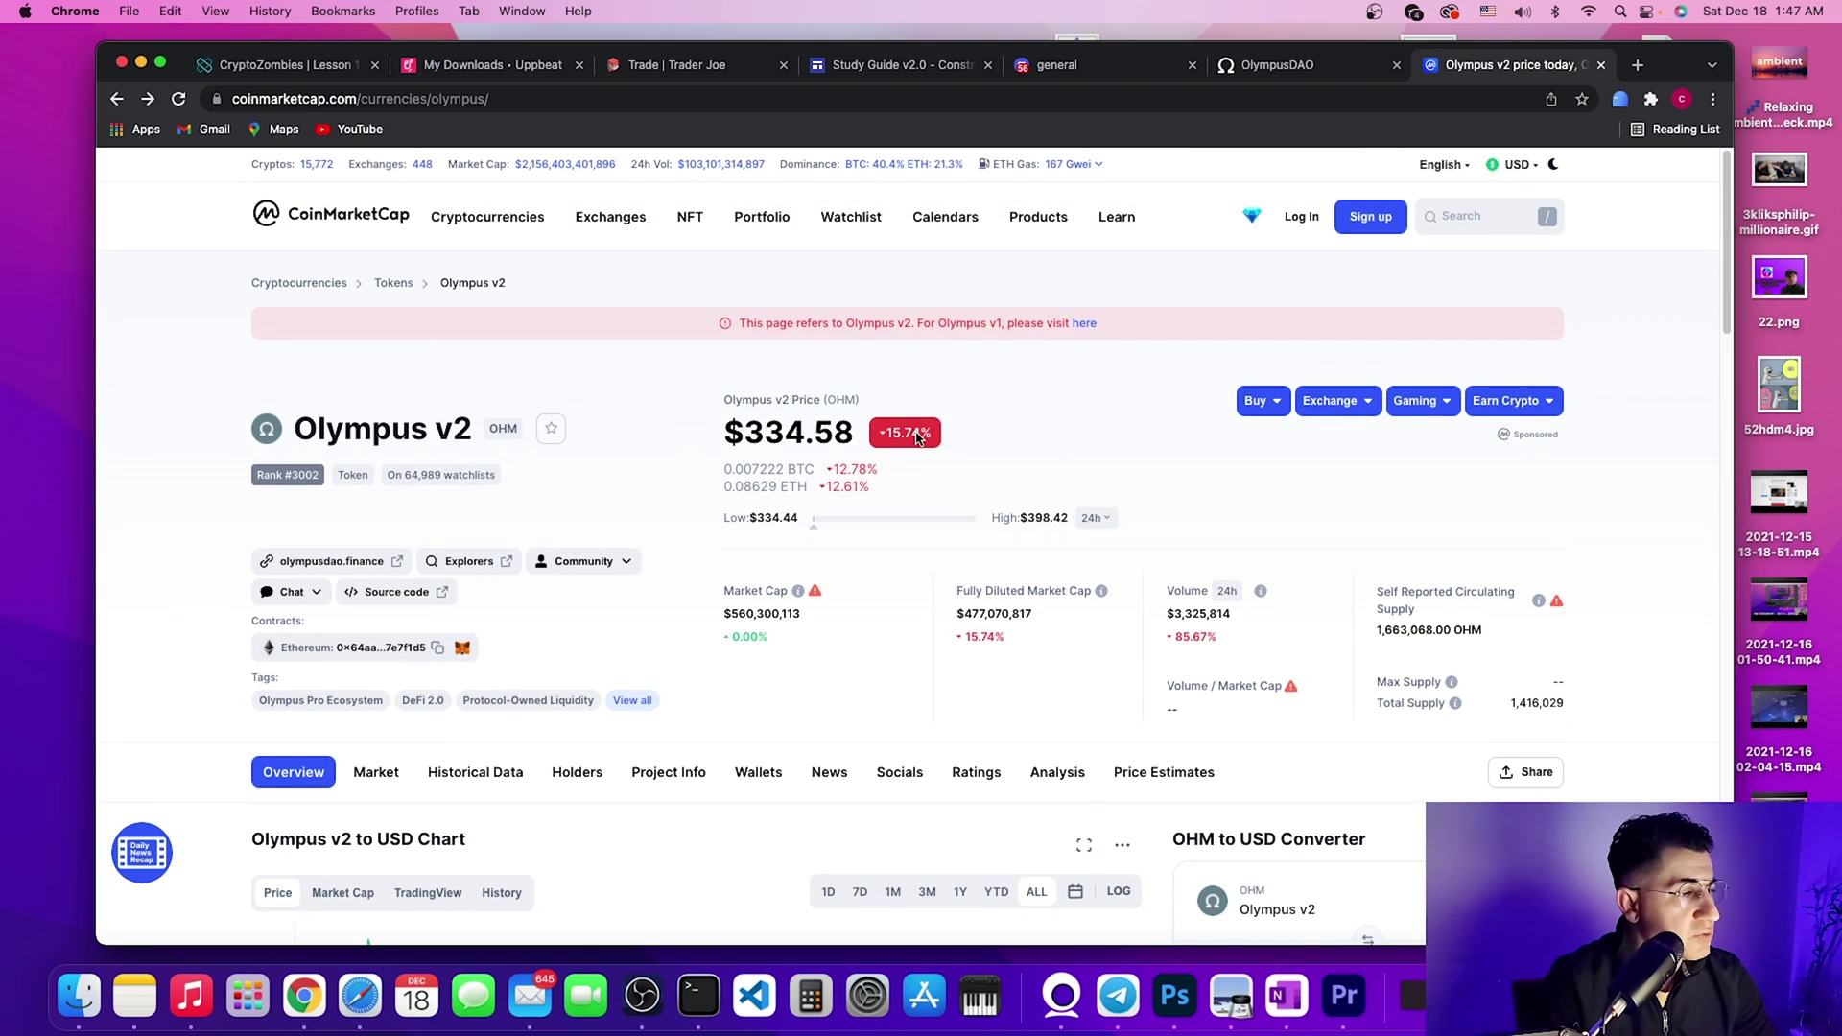
{"action": "left_click", "coordinate": [1282, 67]}
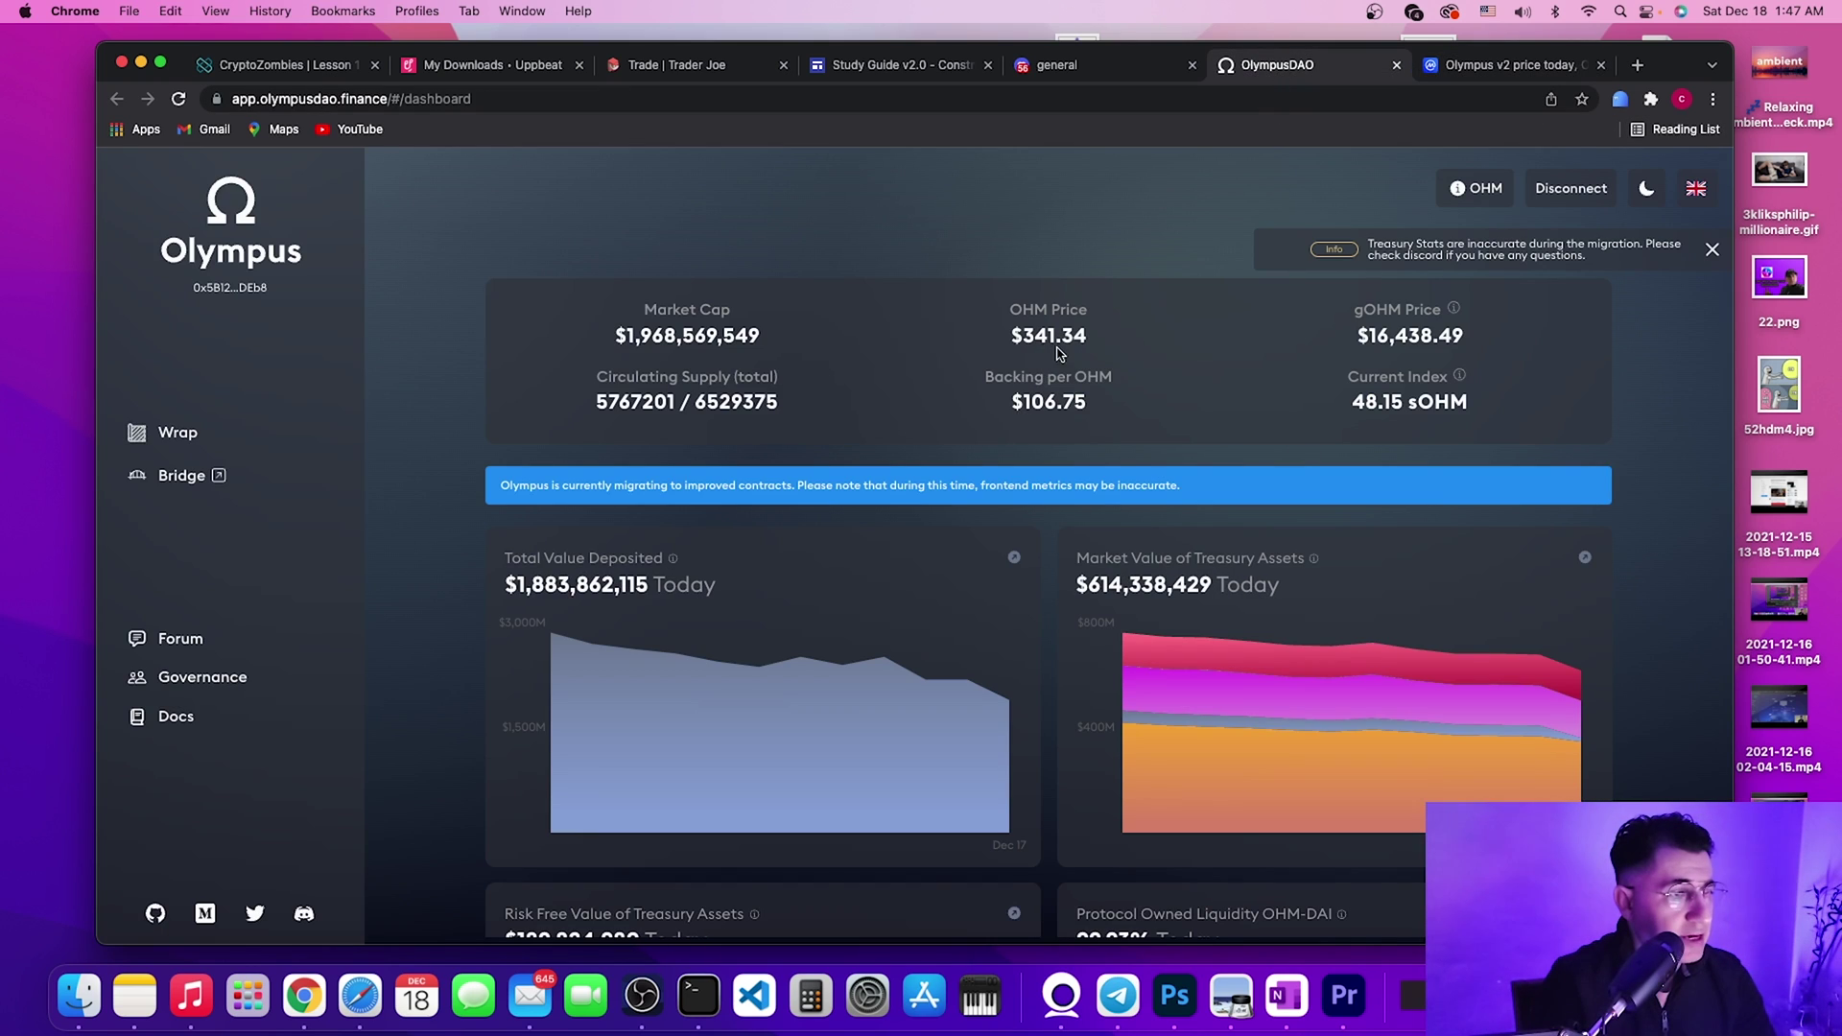
{"action": "left_click", "coordinate": [1493, 67]}
{"action": "scroll", "coordinate": [1215, 451], "scroll_direction": "down", "scroll_amount": 2}
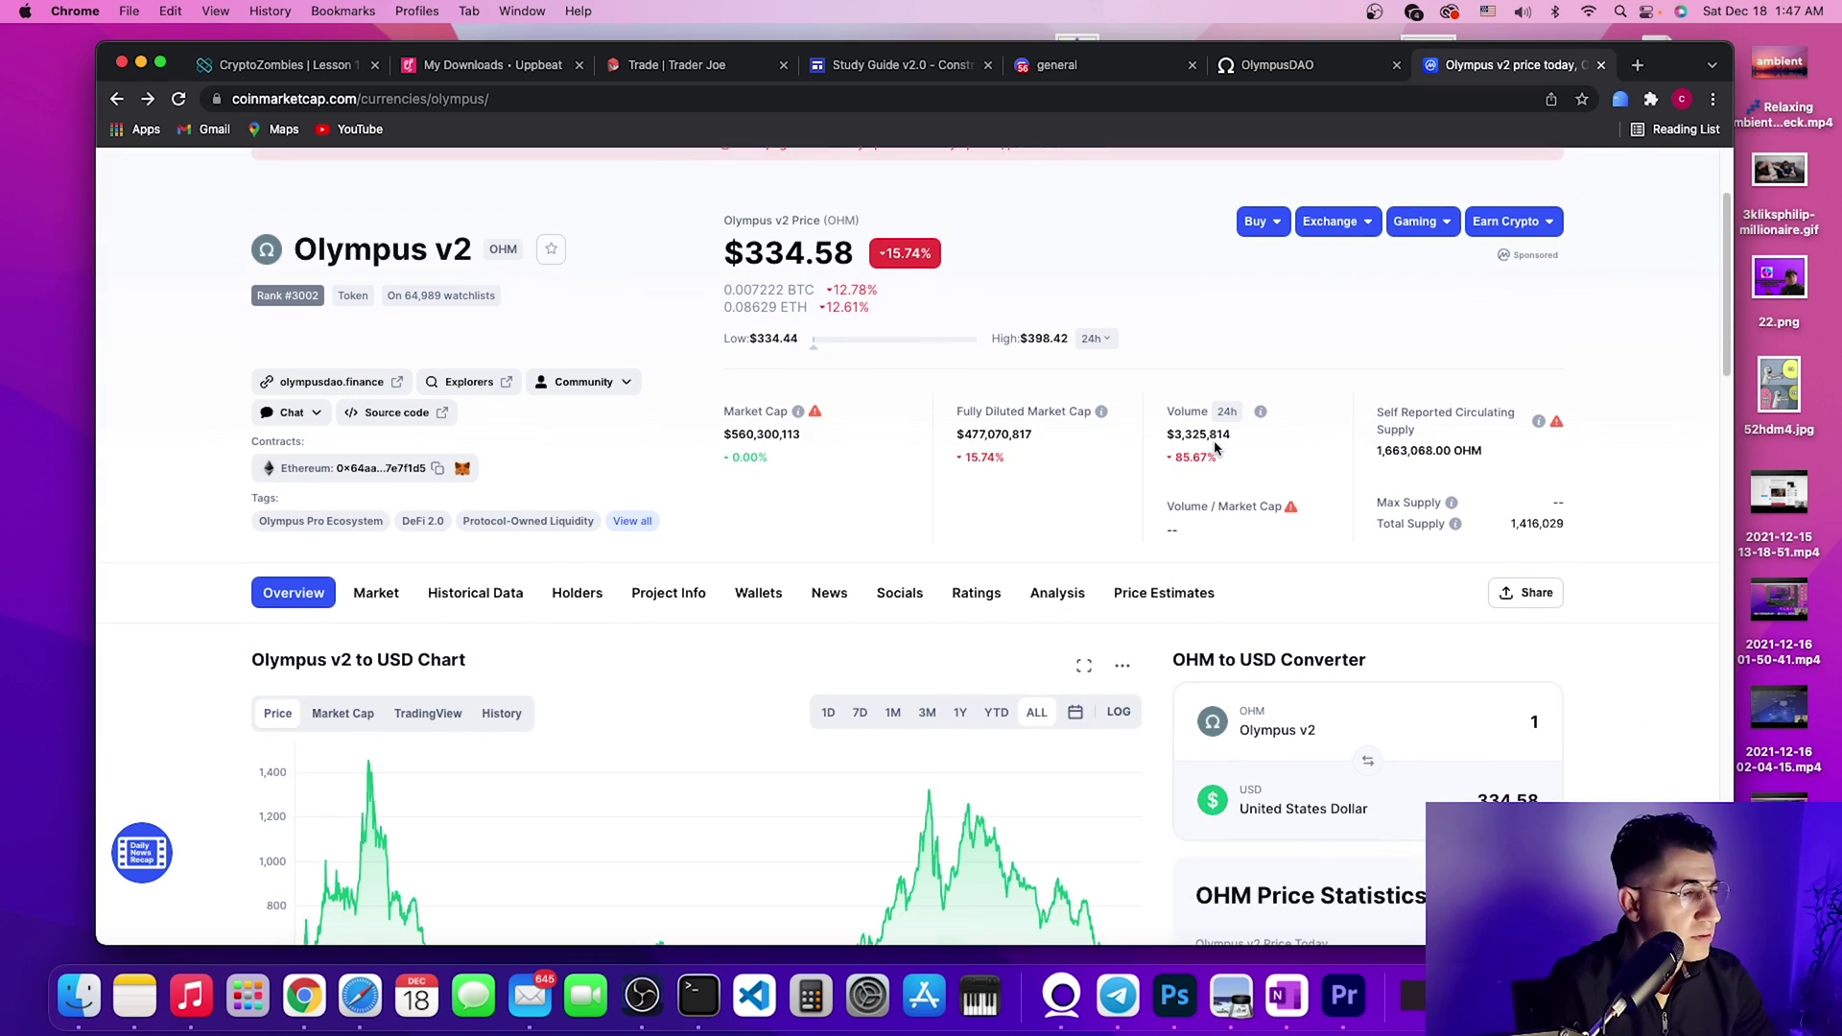
{"action": "scroll", "coordinate": [1215, 451], "scroll_direction": "down", "scroll_amount": 2}
{"action": "scroll", "coordinate": [1215, 451], "scroll_direction": "down", "scroll_amount": 4}
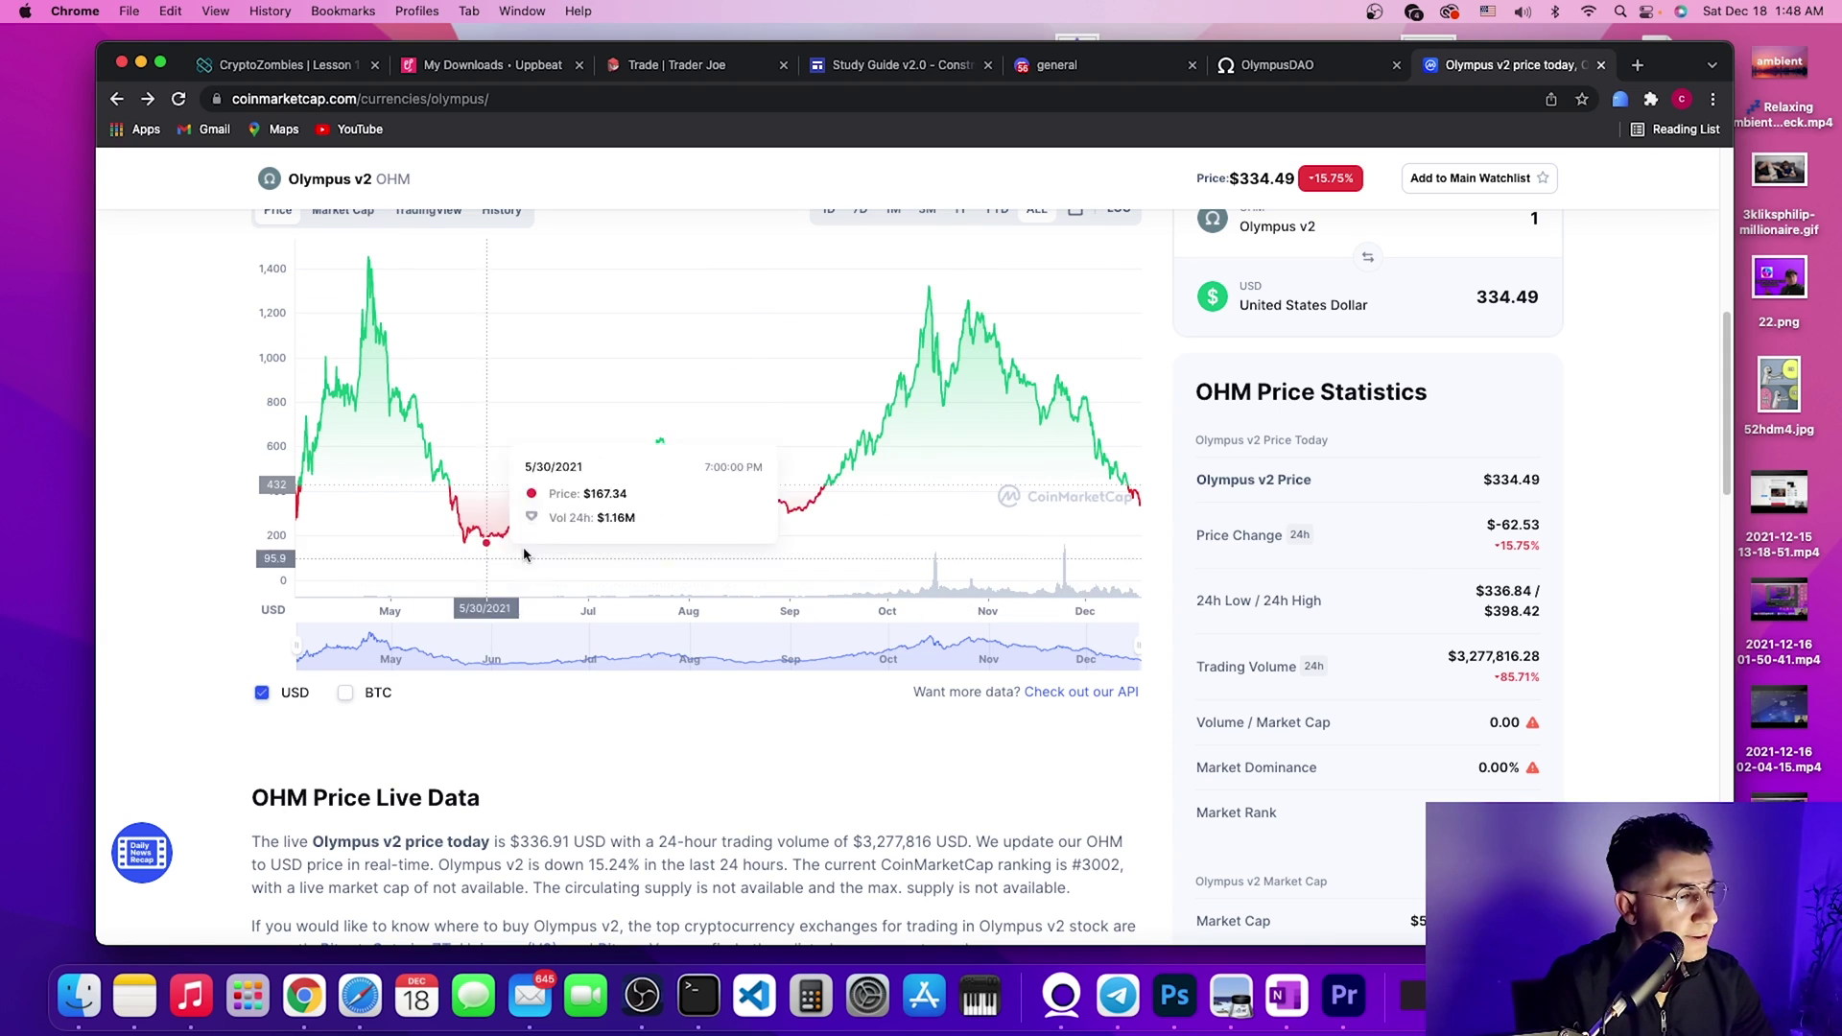
{"action": "scroll", "coordinate": [1128, 450], "scroll_direction": "up", "scroll_amount": 2}
{"action": "scroll", "coordinate": [1129, 450], "scroll_direction": "down", "scroll_amount": 2}
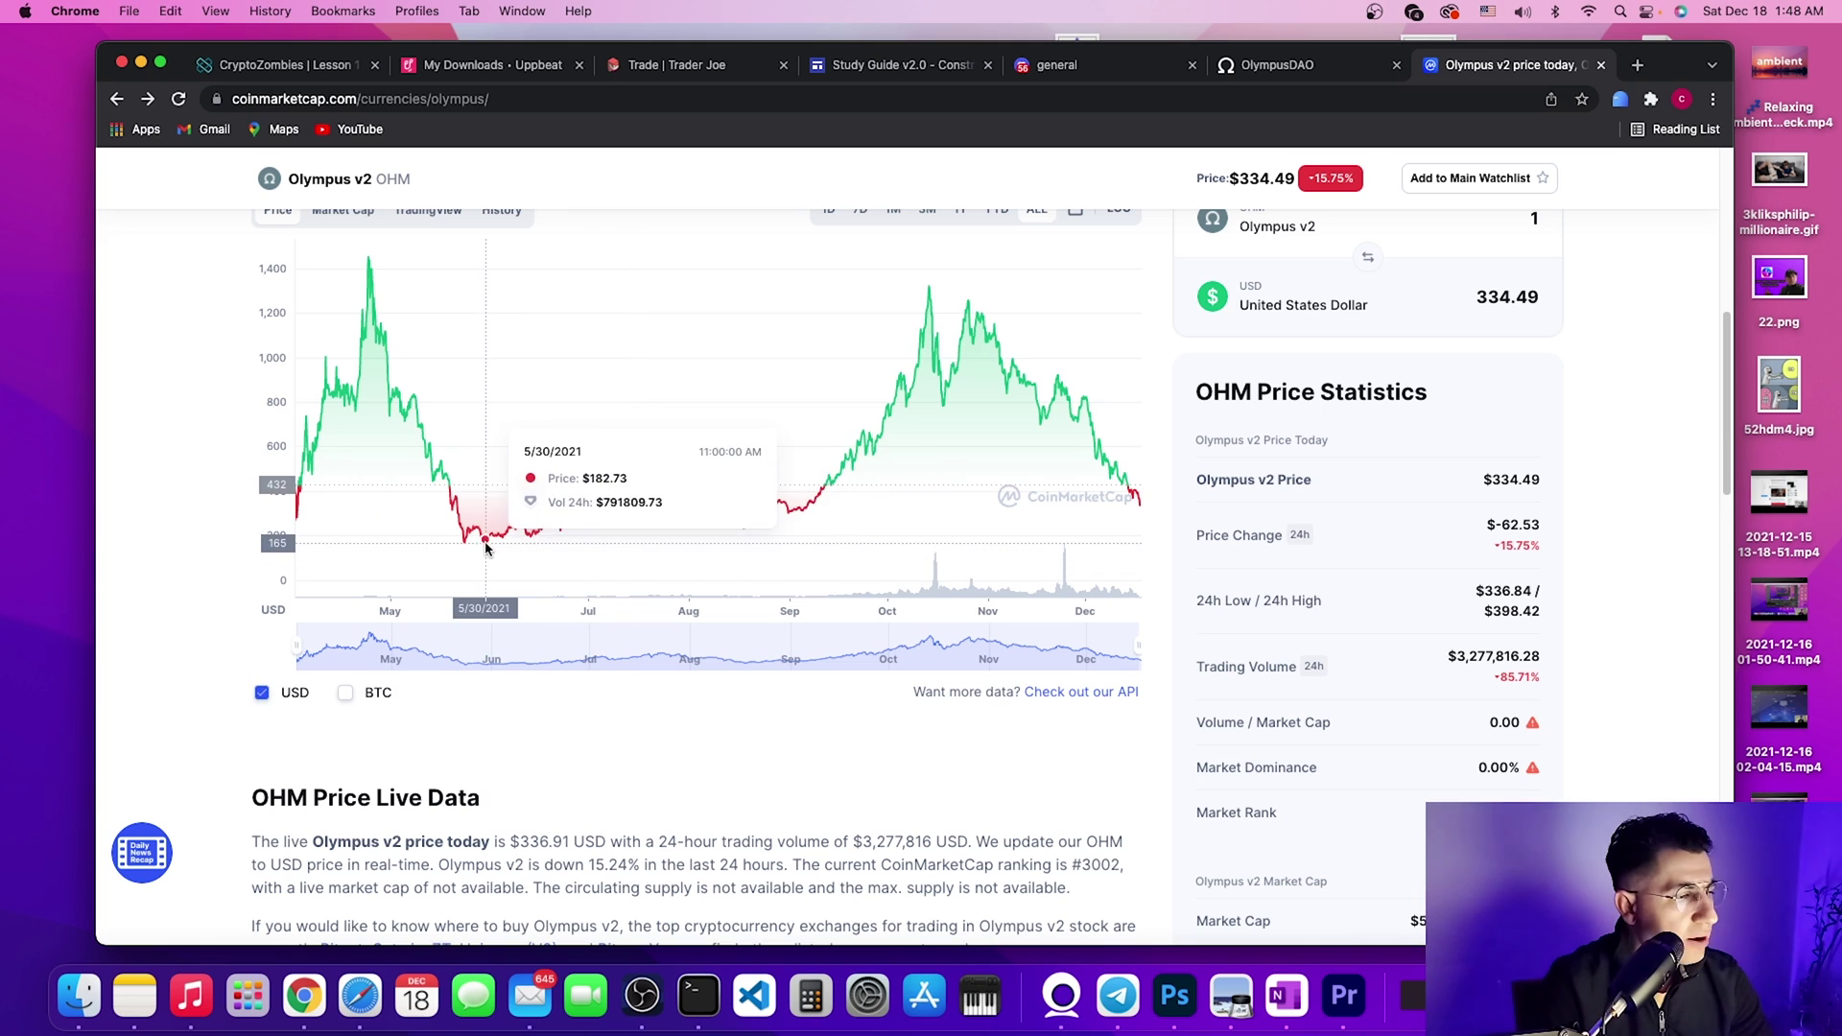
{"action": "left_click", "coordinate": [1277, 65]}
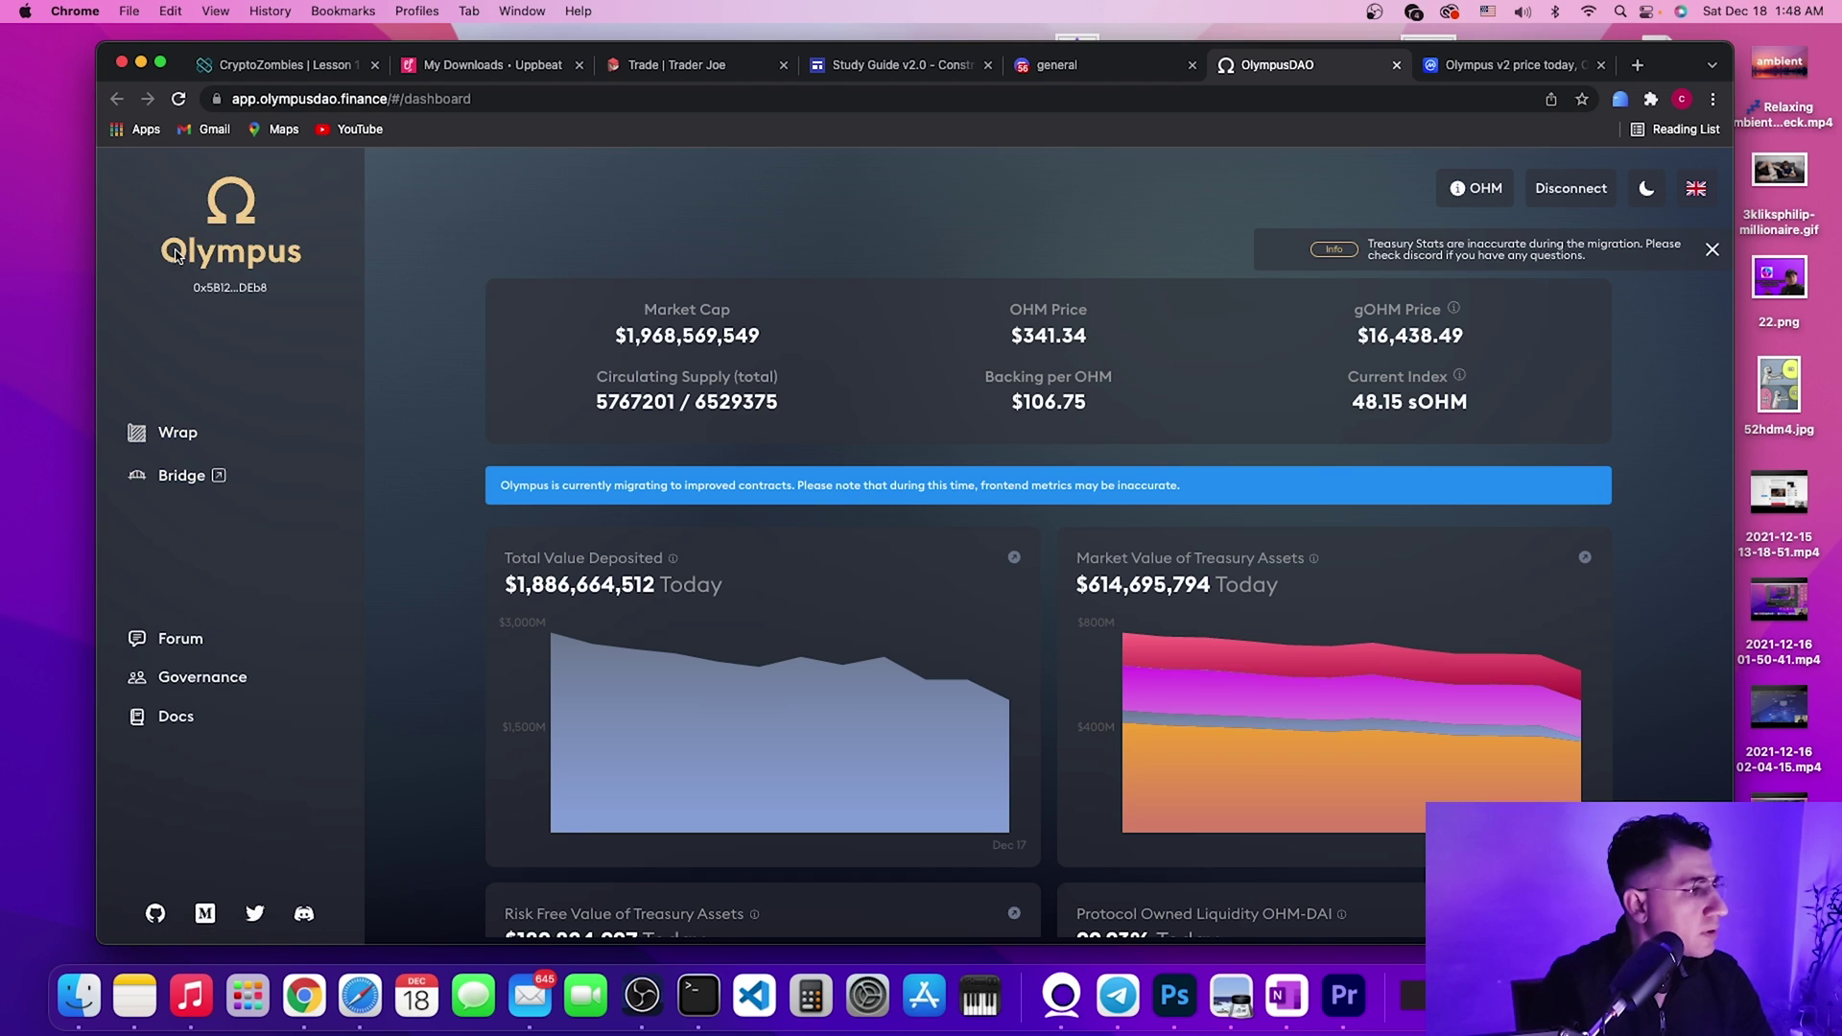
- Open a second Olympus DAO dashboard from olympusdao.finance, then return to CoinMarketCap's Olympus v2 chart
{"action": "left_click", "coordinate": [1200, 345]}
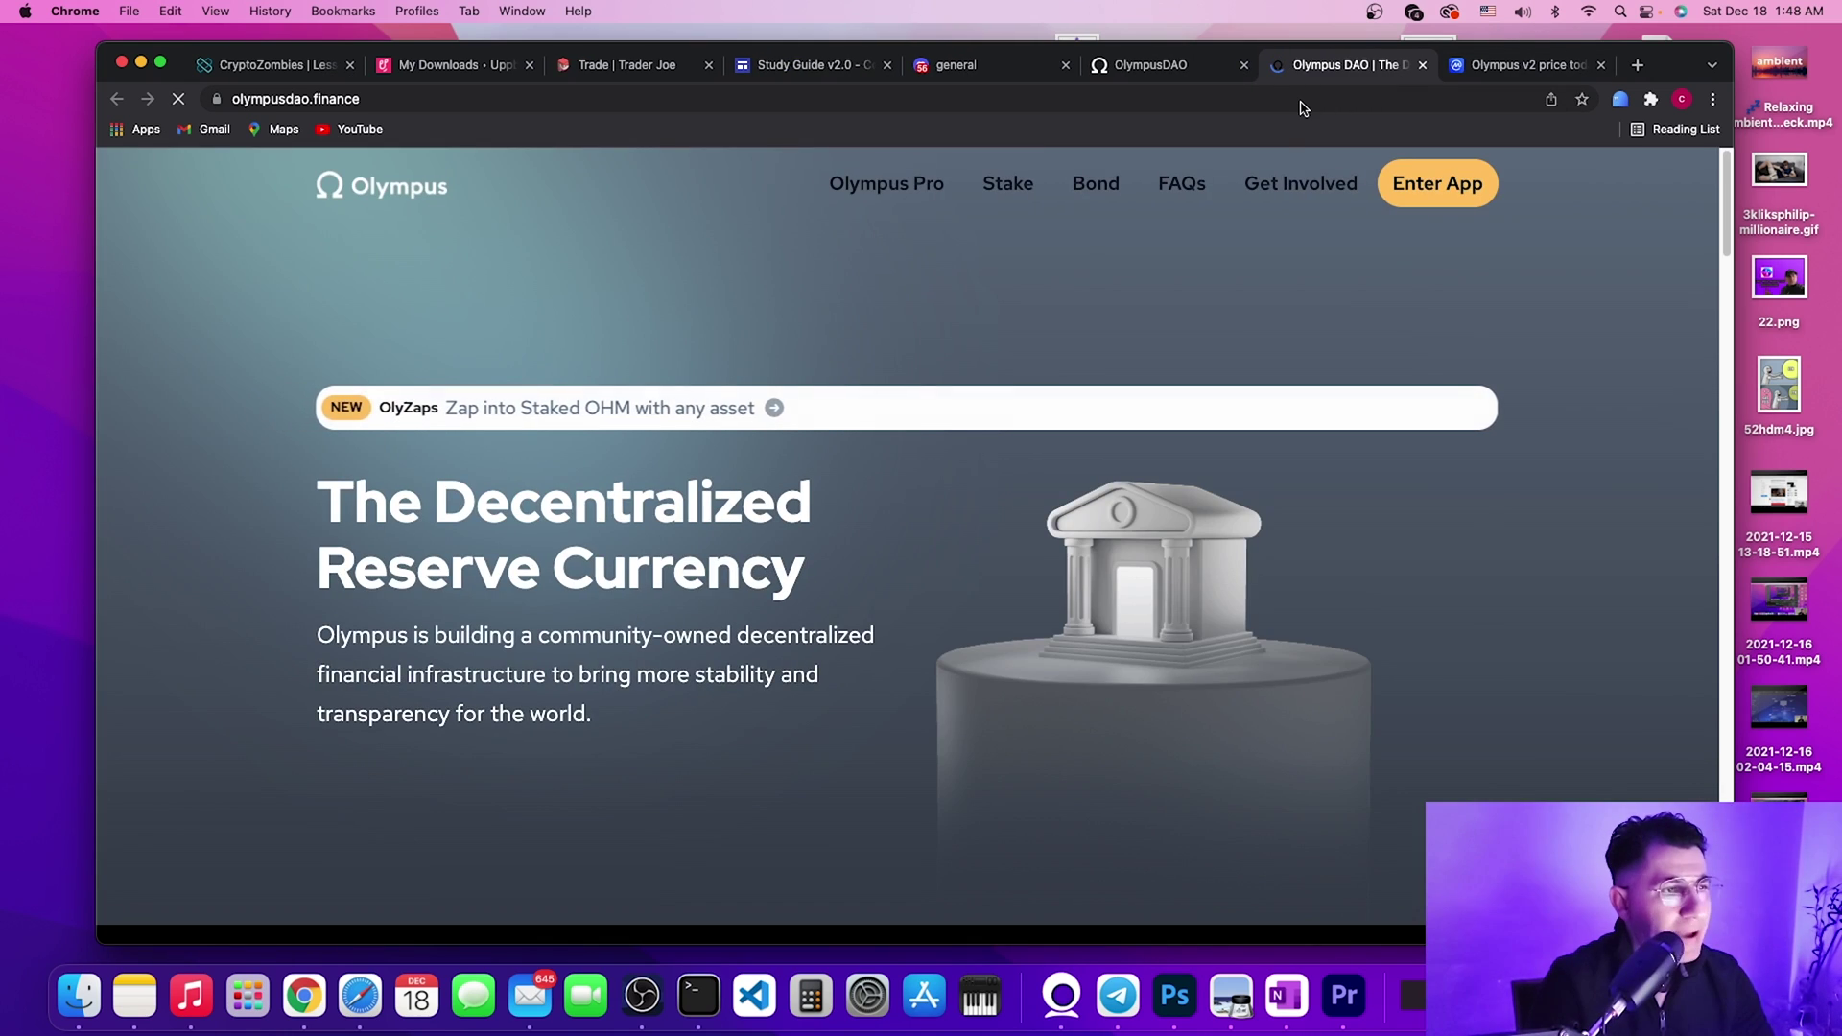
{"action": "left_click", "coordinate": [1434, 185]}
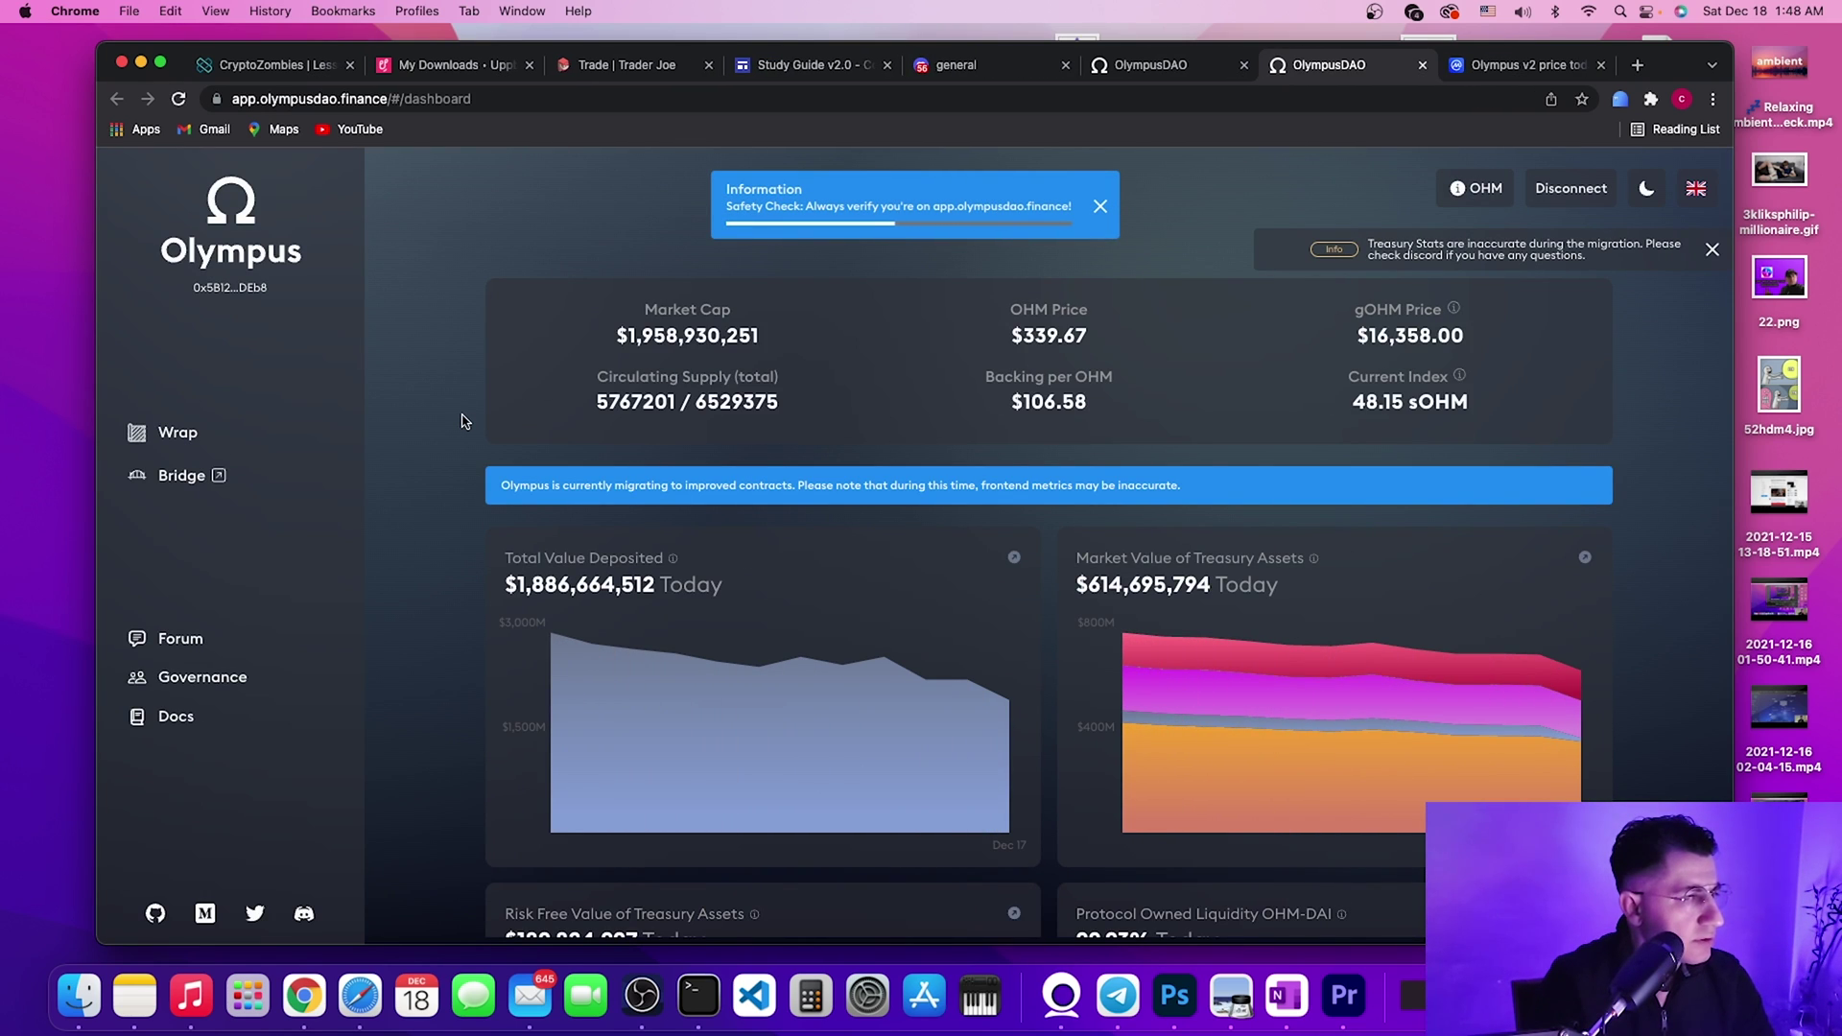
{"action": "left_click_drag", "start_coordinate": [1023, 408], "coordinate": [1075, 408]}
{"action": "left_click", "coordinate": [1520, 65]}
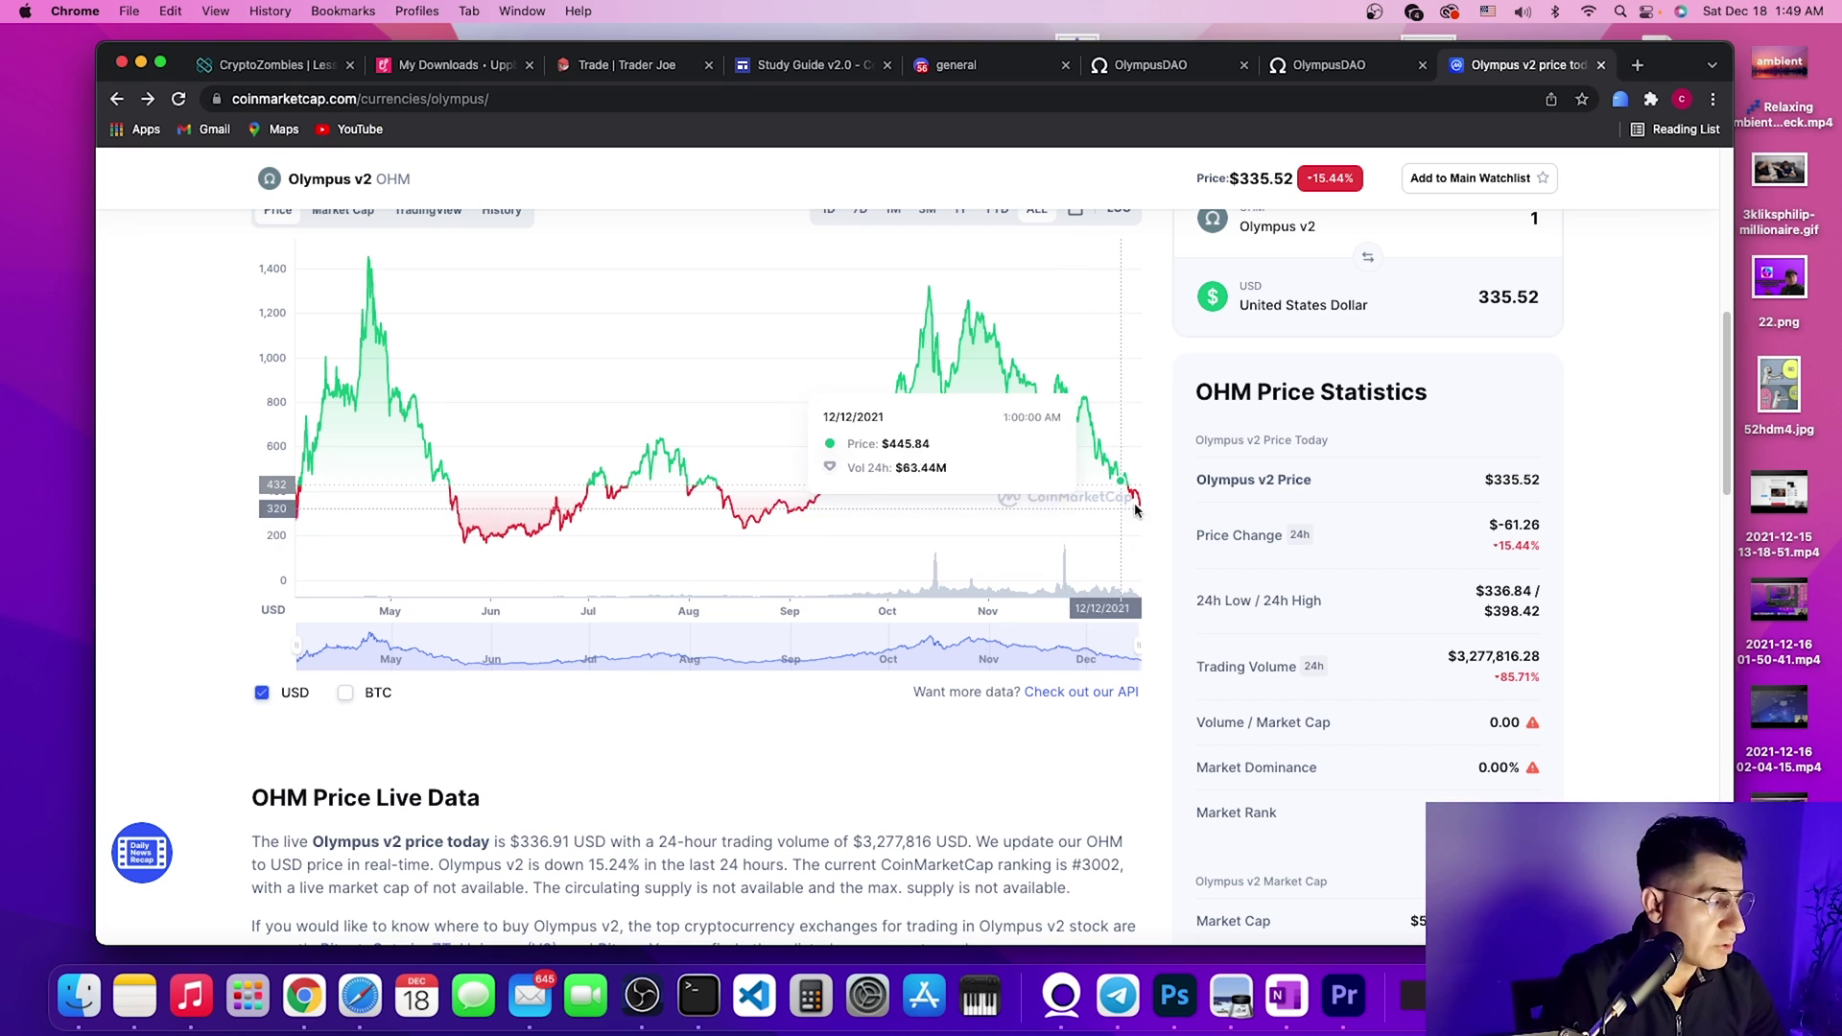
- Go to the CoinMarketCap homepage and browse its cryptocurrency rankings table (LUNA, Polkadot, etc.)
{"action": "scroll", "coordinate": [1133, 494], "scroll_direction": "up", "scroll_amount": 7}
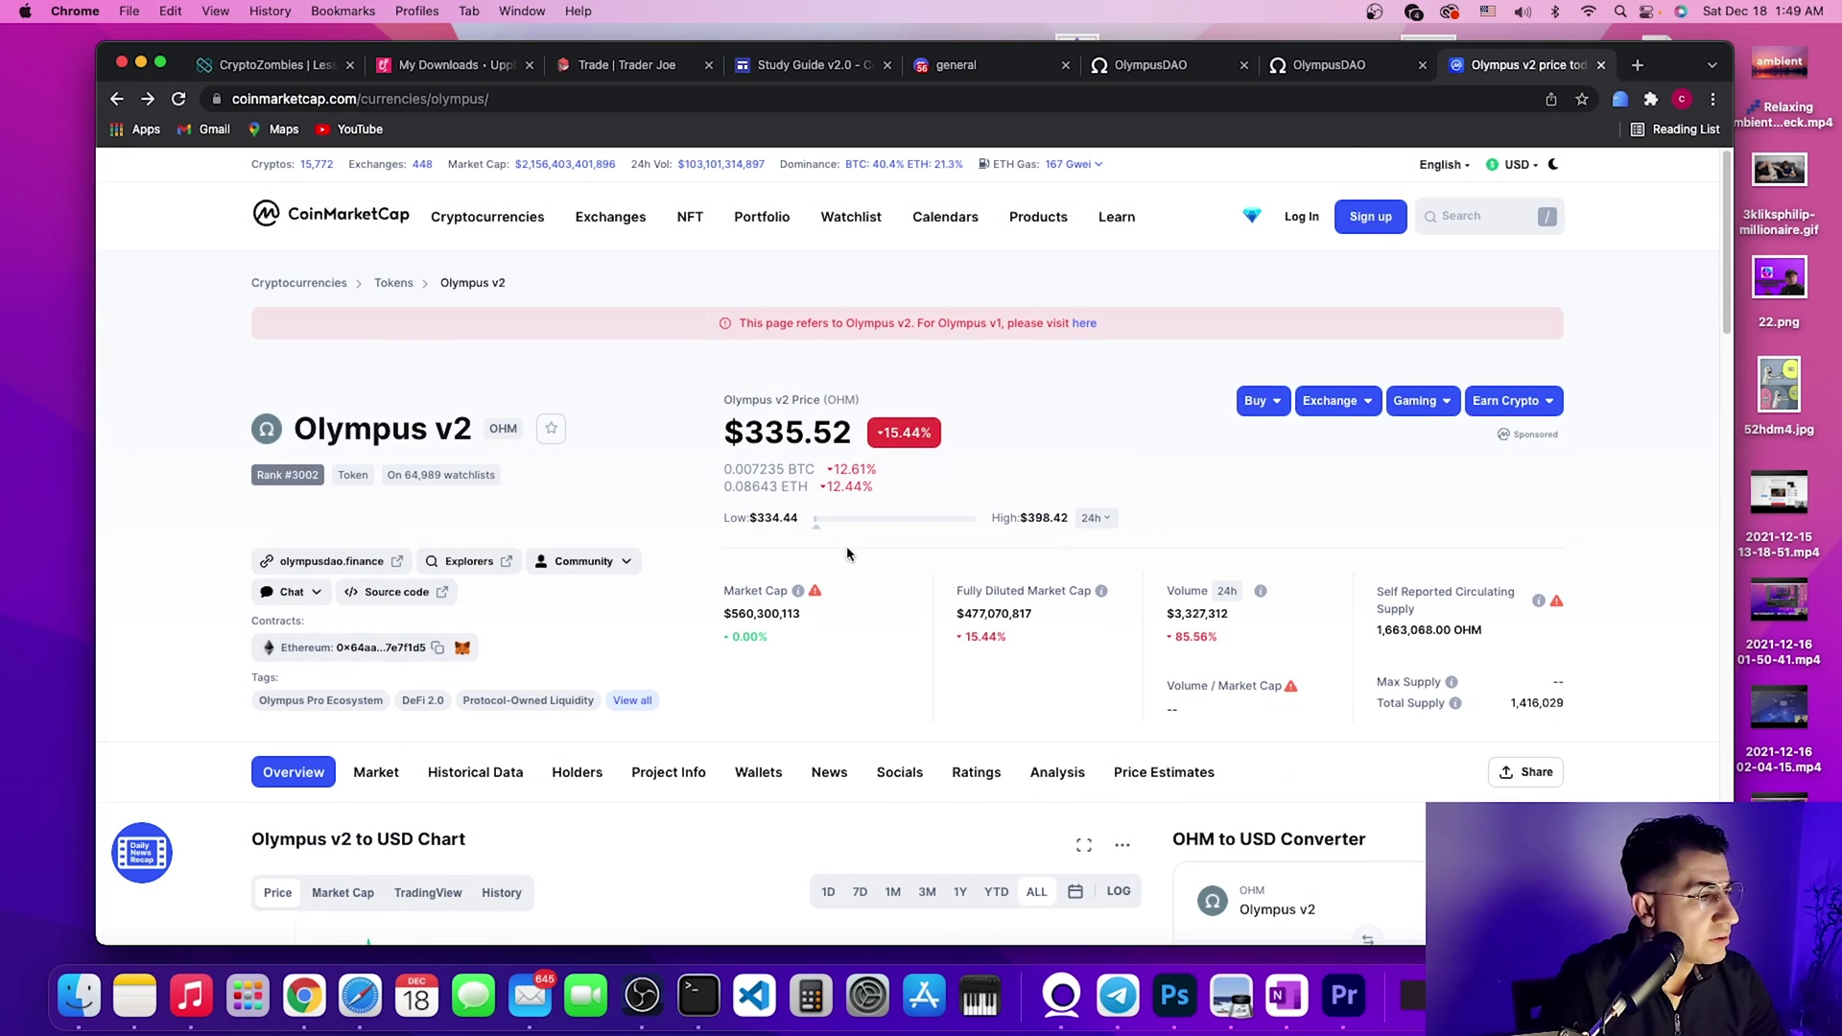
{"action": "left_click", "coordinate": [373, 226]}
{"action": "scroll", "coordinate": [671, 556], "scroll_direction": "down", "scroll_amount": 4}
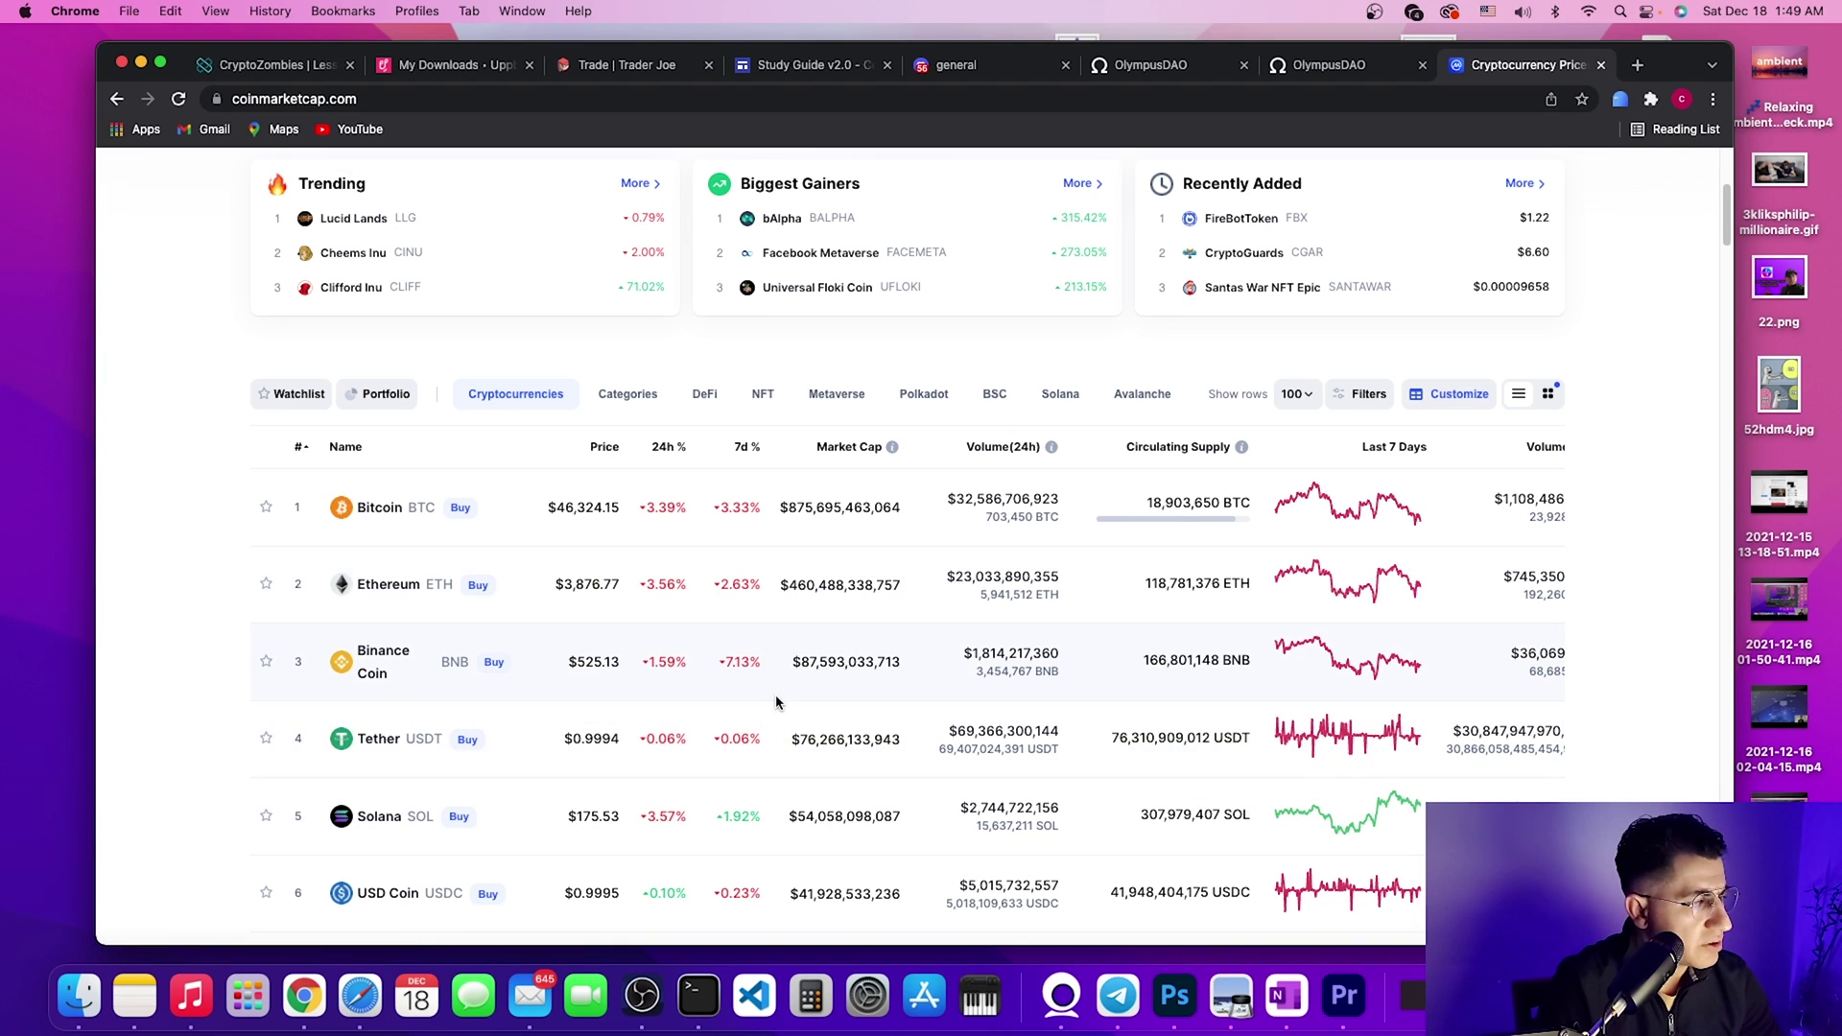
{"action": "scroll", "coordinate": [773, 700], "scroll_direction": "down", "scroll_amount": 2}
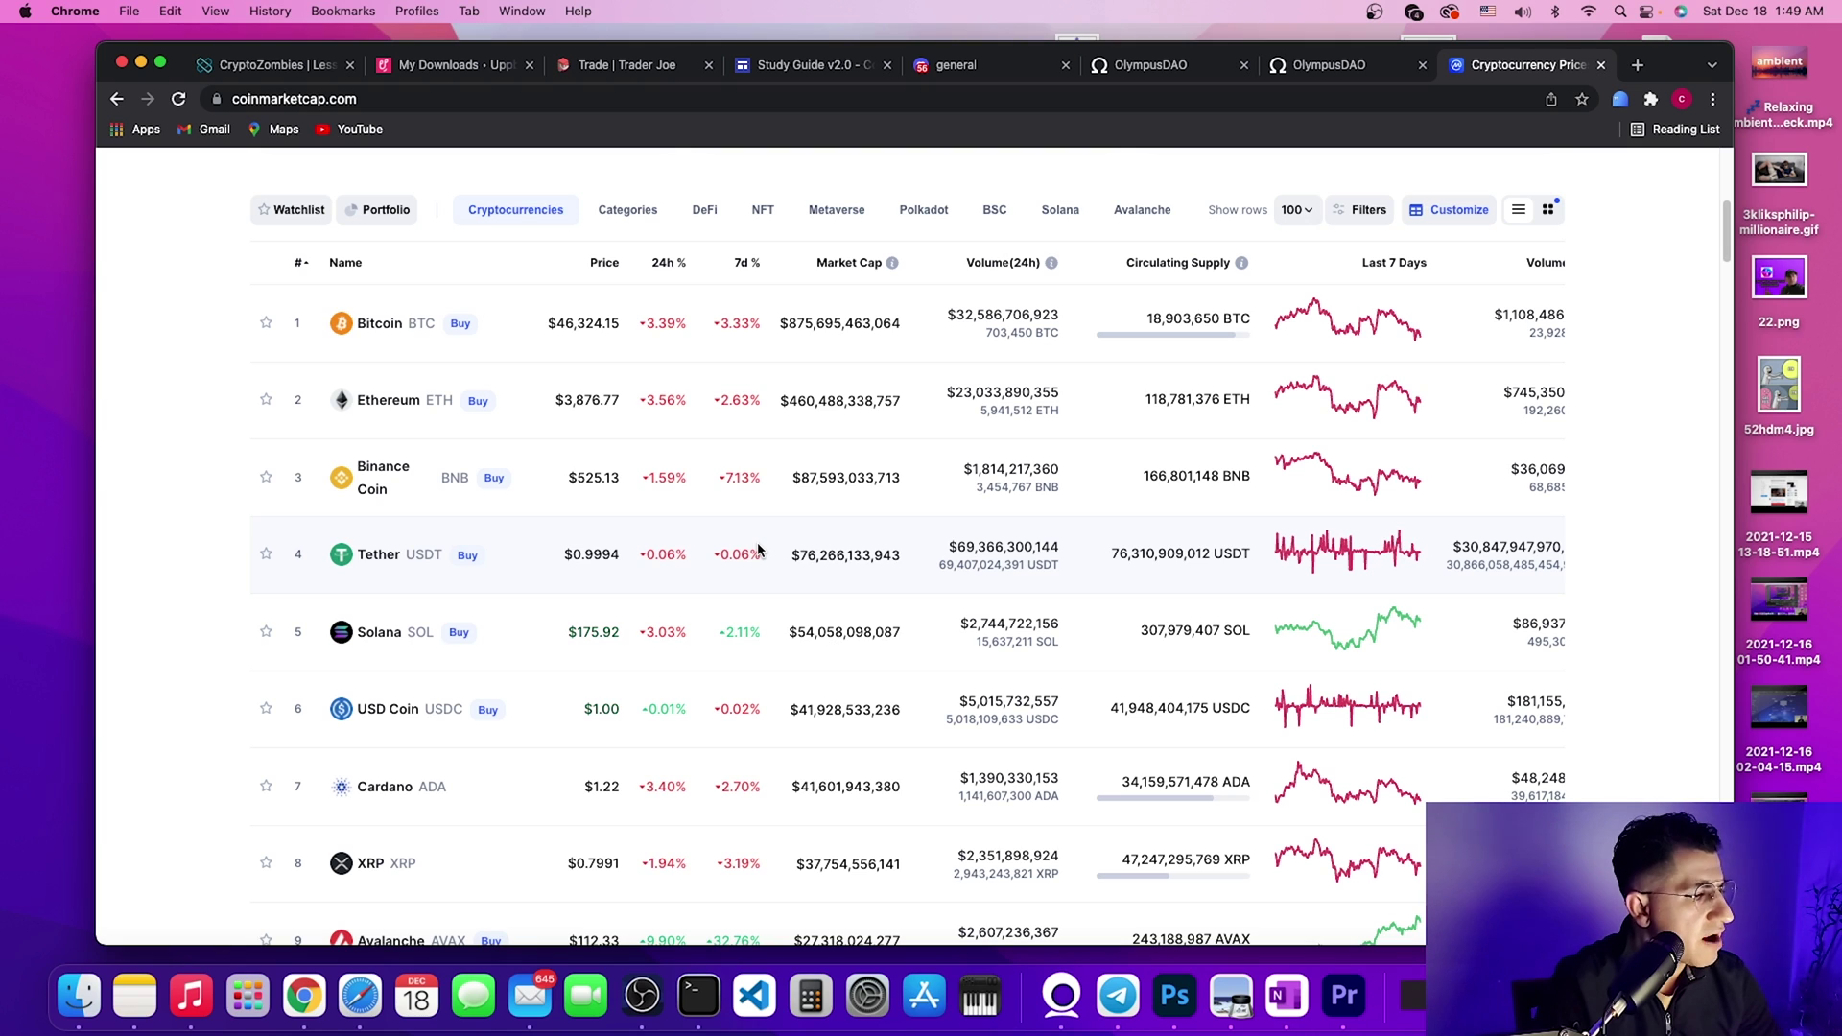
{"action": "scroll", "coordinate": [758, 549], "scroll_direction": "down", "scroll_amount": 1}
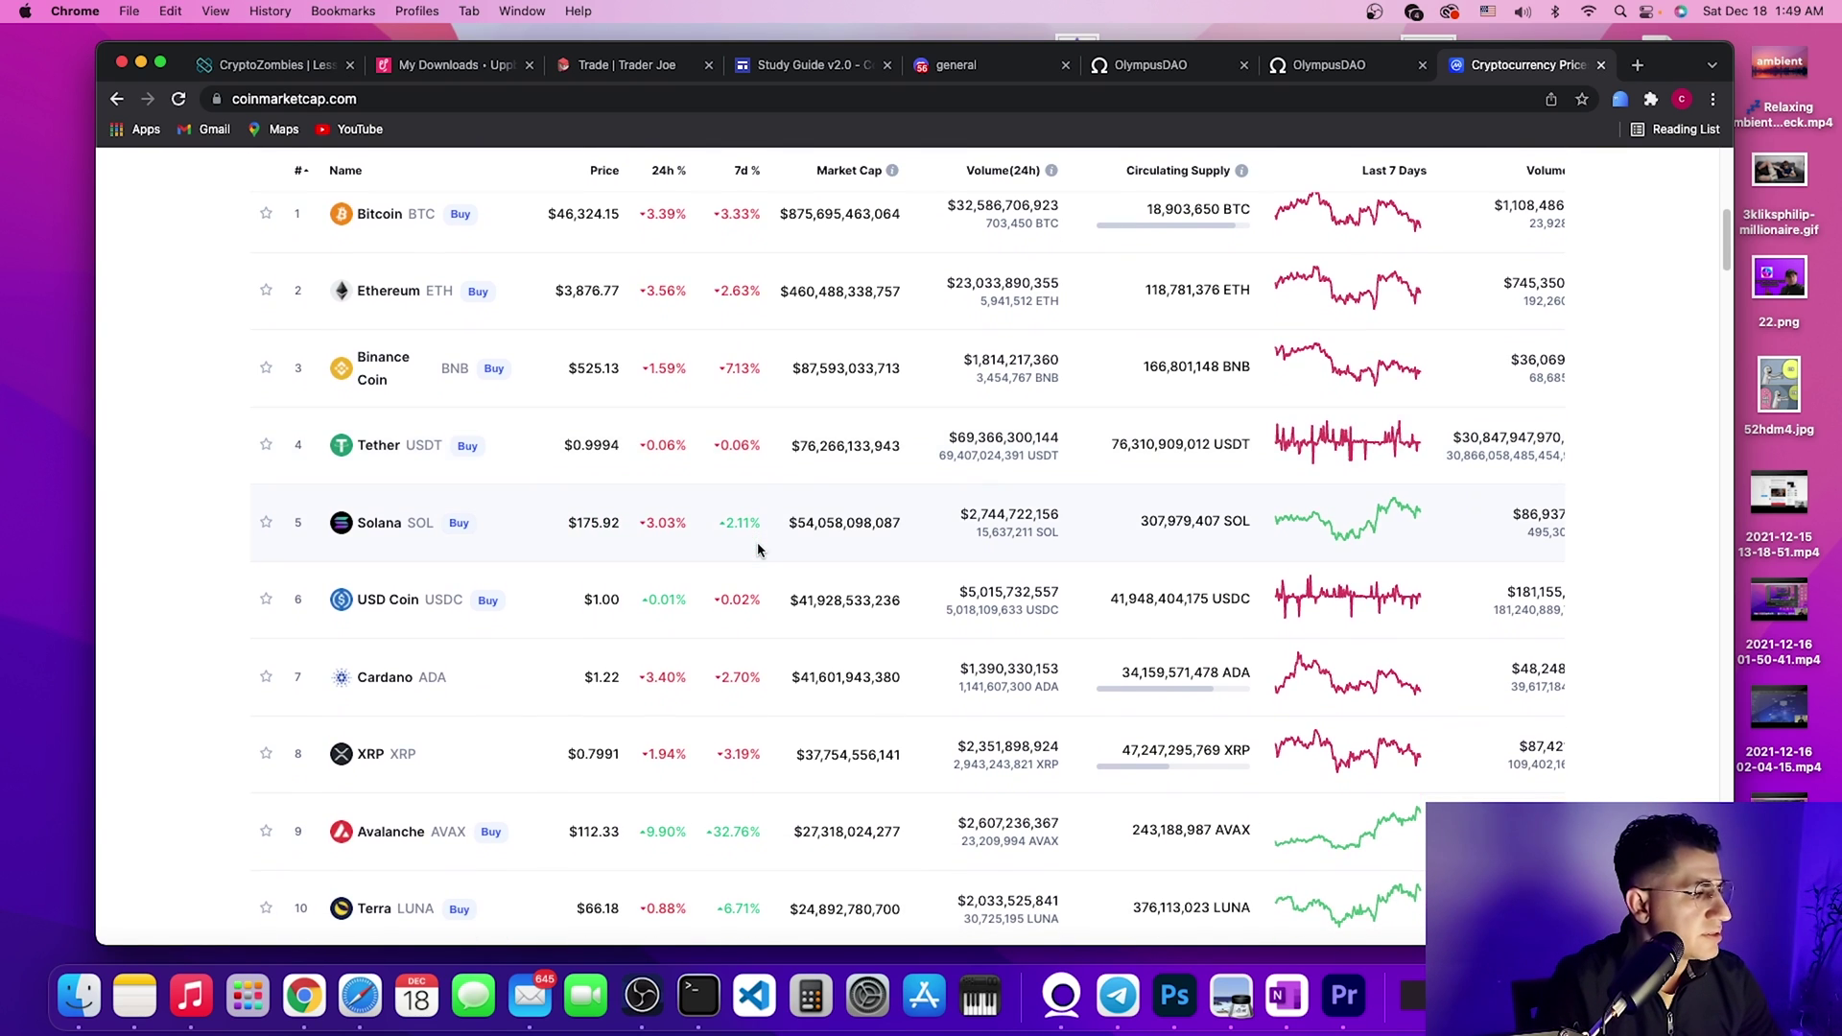
{"action": "scroll", "coordinate": [759, 549], "scroll_direction": "down", "scroll_amount": 5}
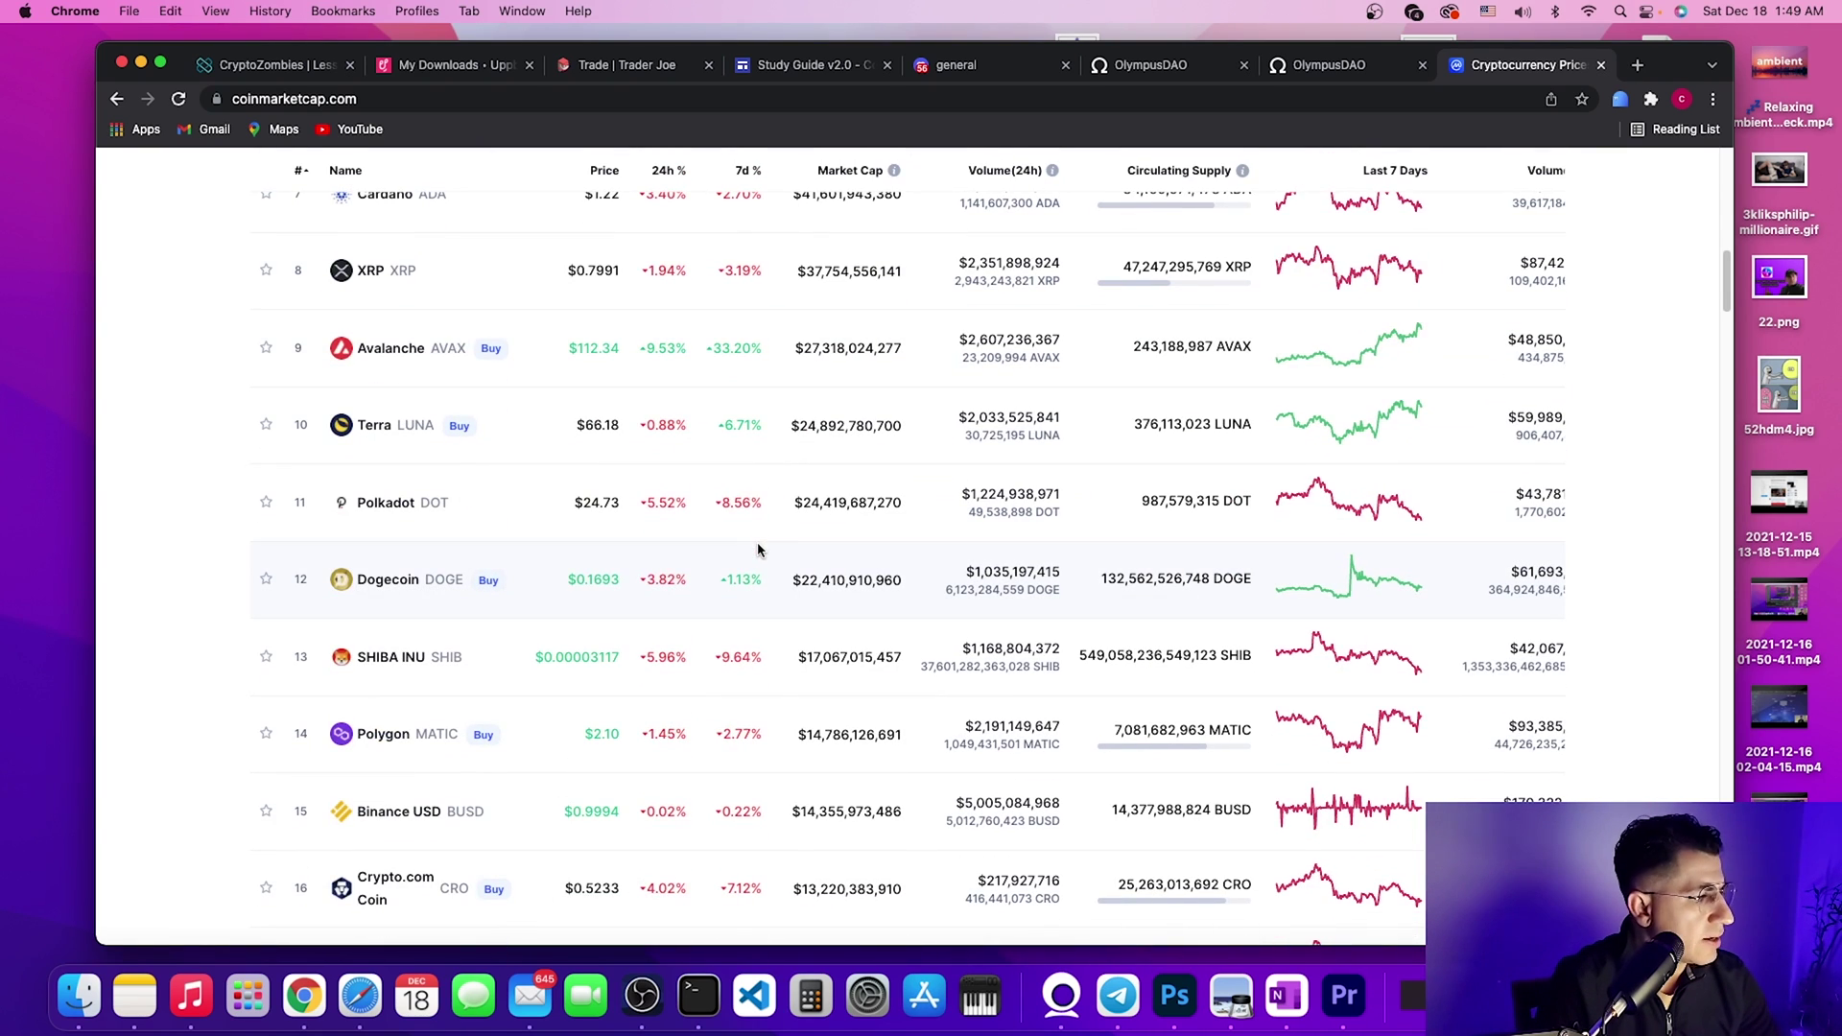
{"action": "scroll", "coordinate": [758, 549], "scroll_direction": "up", "scroll_amount": 2}
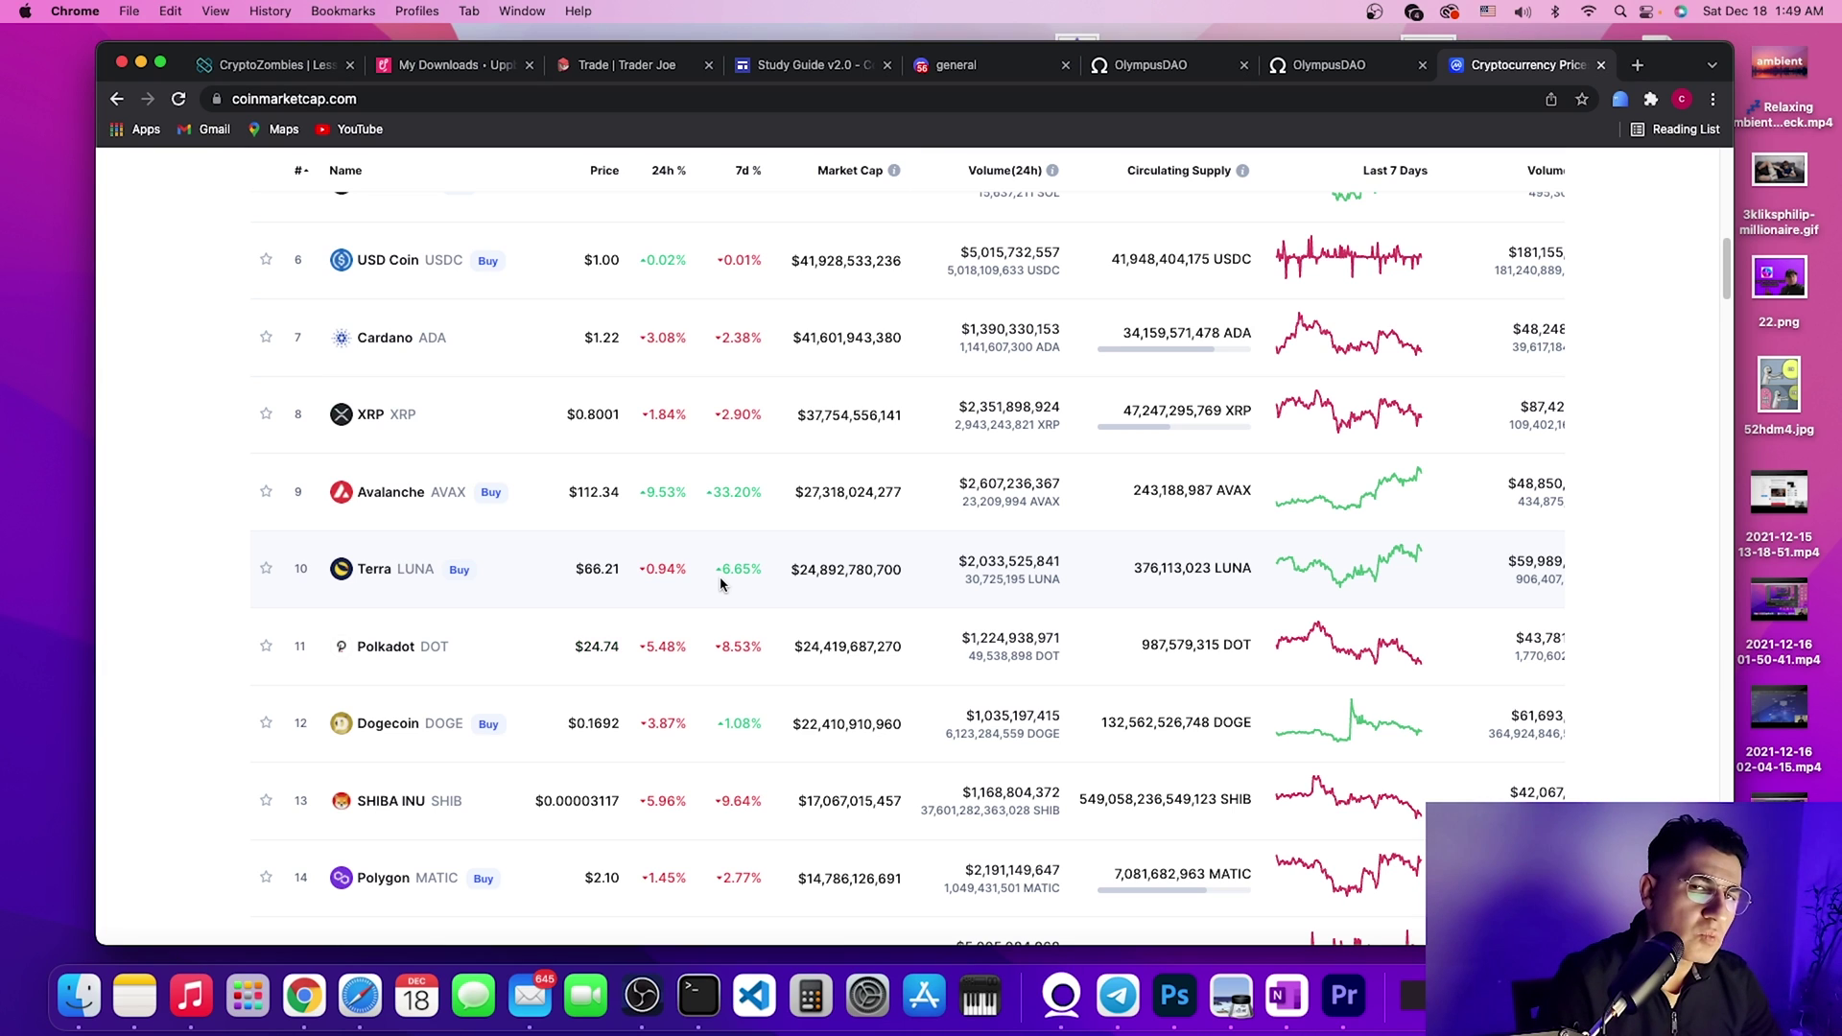
{"action": "scroll", "coordinate": [721, 584], "scroll_direction": "down", "scroll_amount": 5}
{"action": "scroll", "coordinate": [721, 584], "scroll_direction": "down", "scroll_amount": 3}
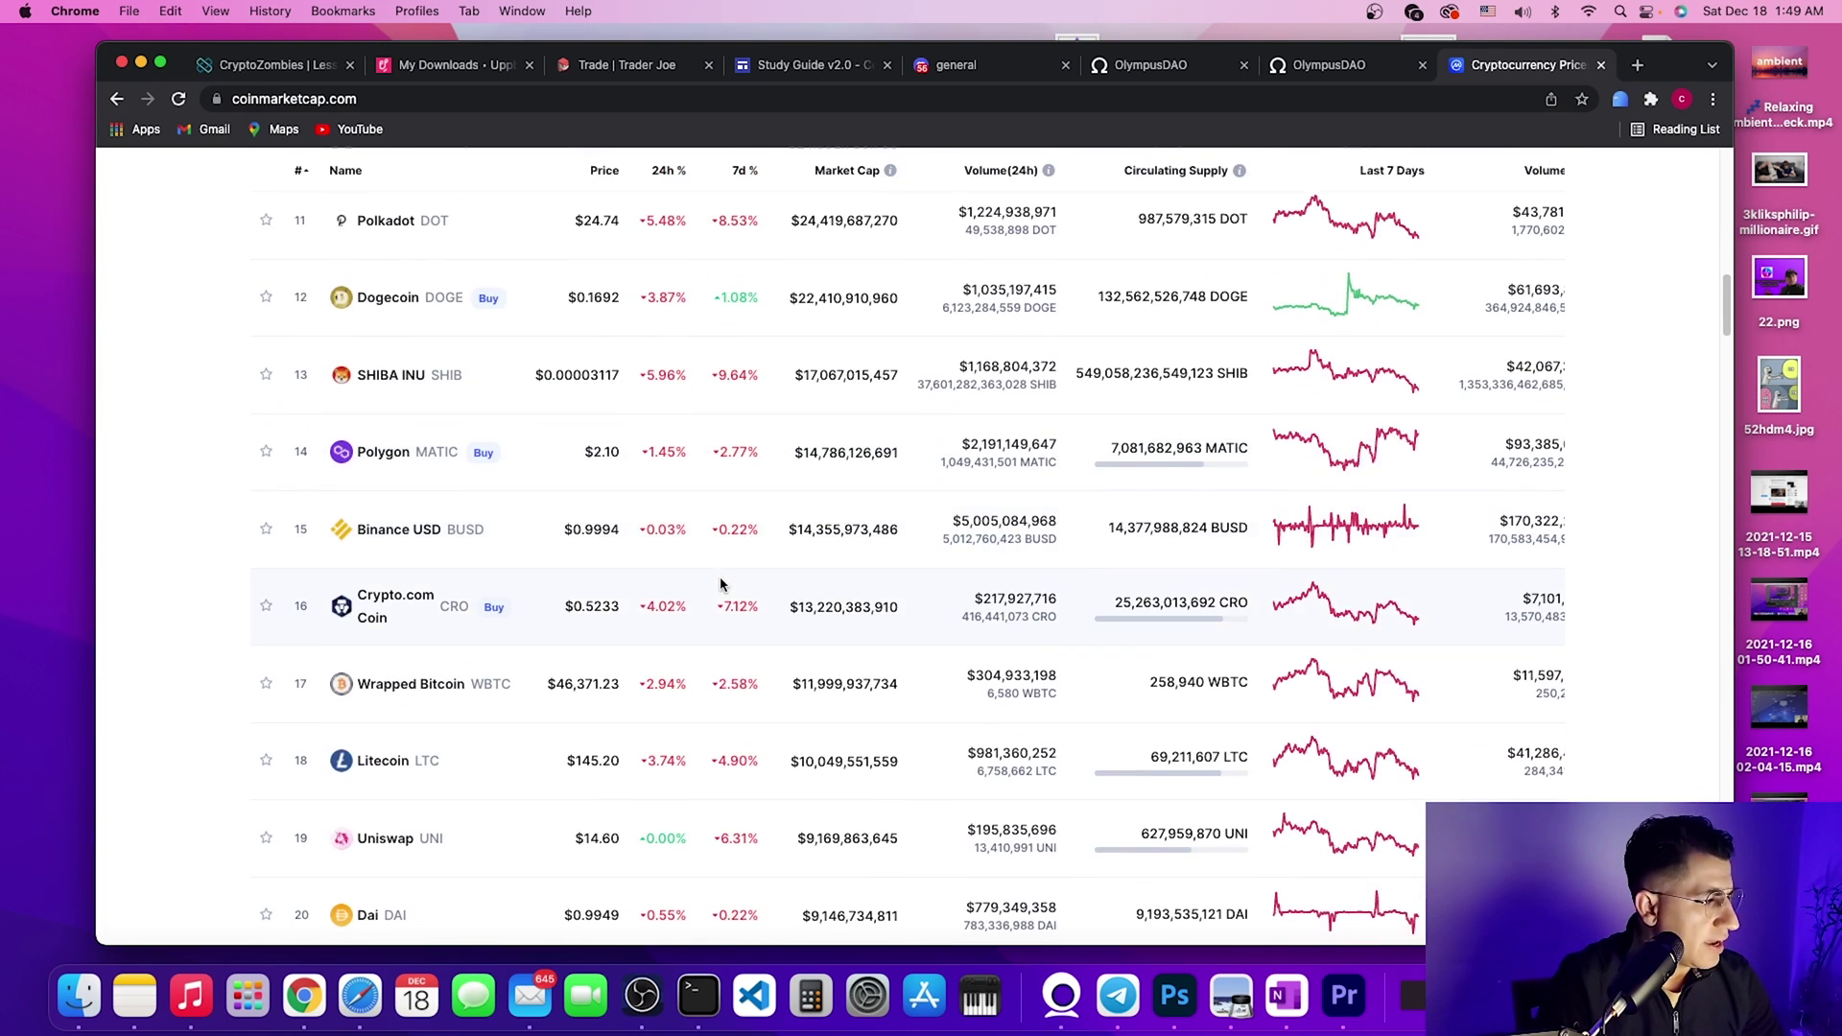
{"action": "scroll", "coordinate": [721, 584], "scroll_direction": "up", "scroll_amount": 10}
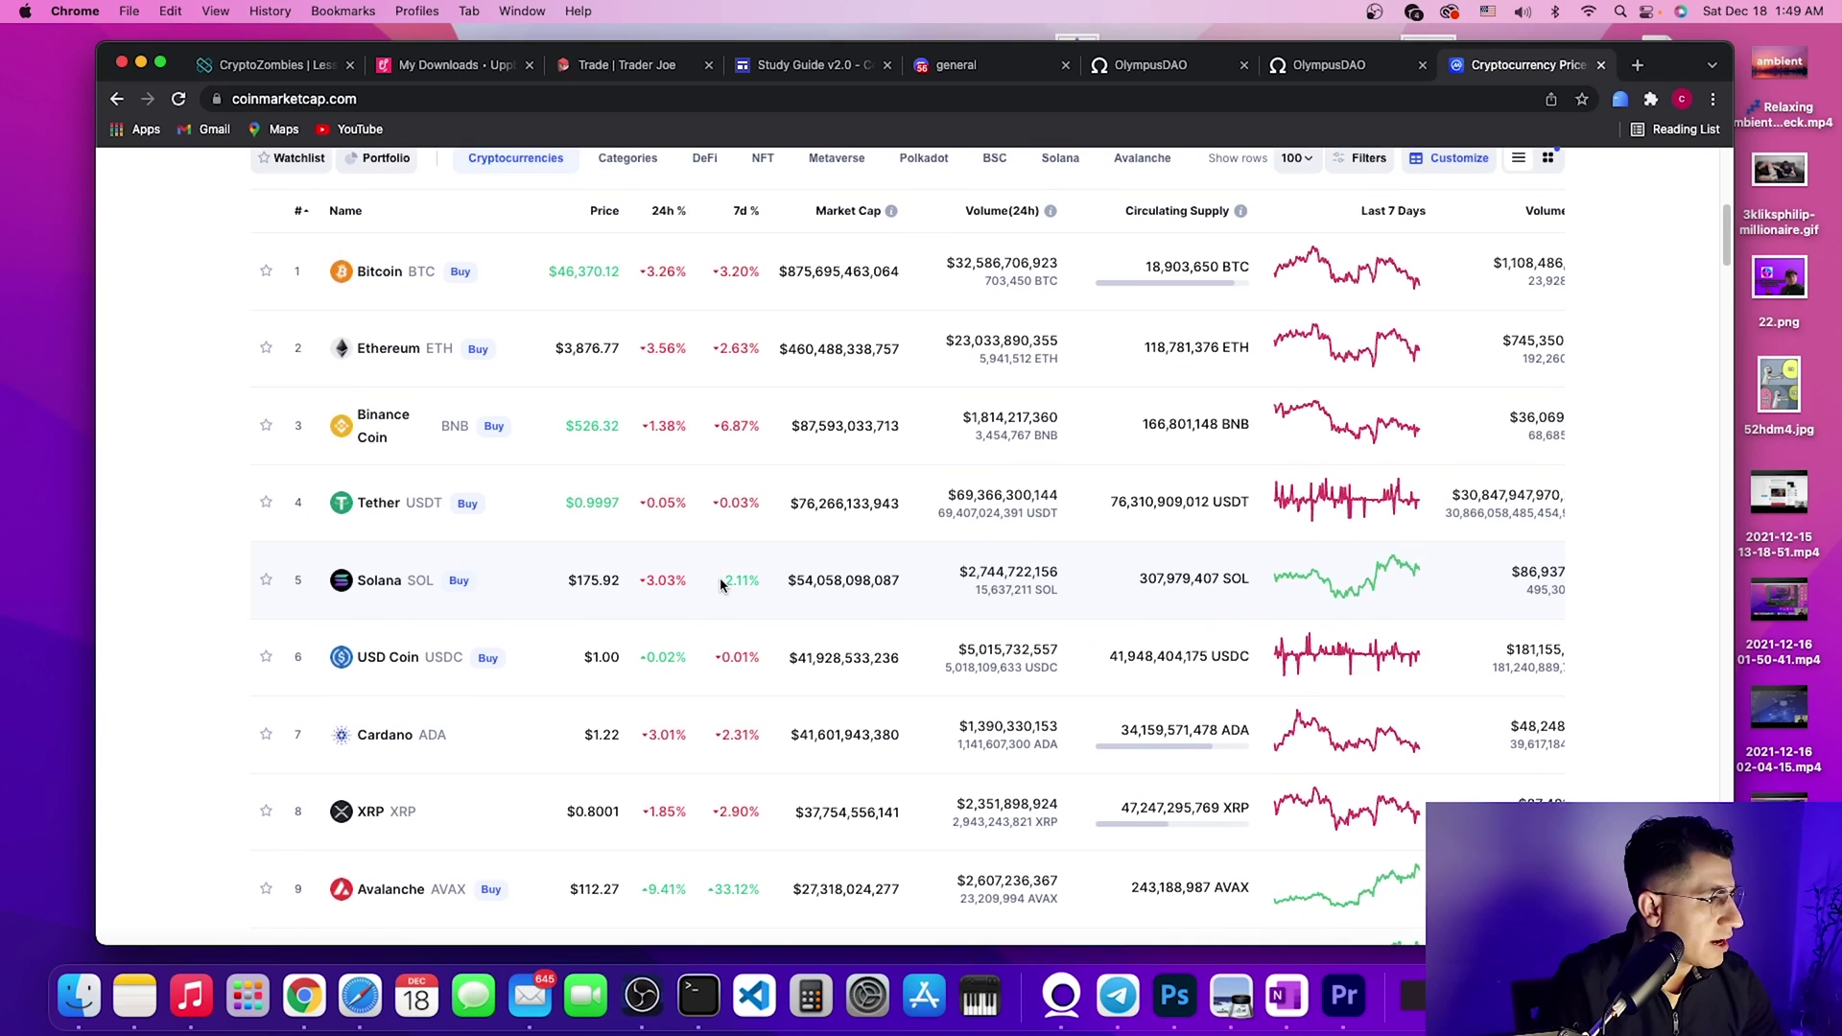
{"action": "scroll", "coordinate": [719, 580], "scroll_direction": "up", "scroll_amount": 4}
{"action": "scroll", "coordinate": [720, 580], "scroll_direction": "down", "scroll_amount": 12}
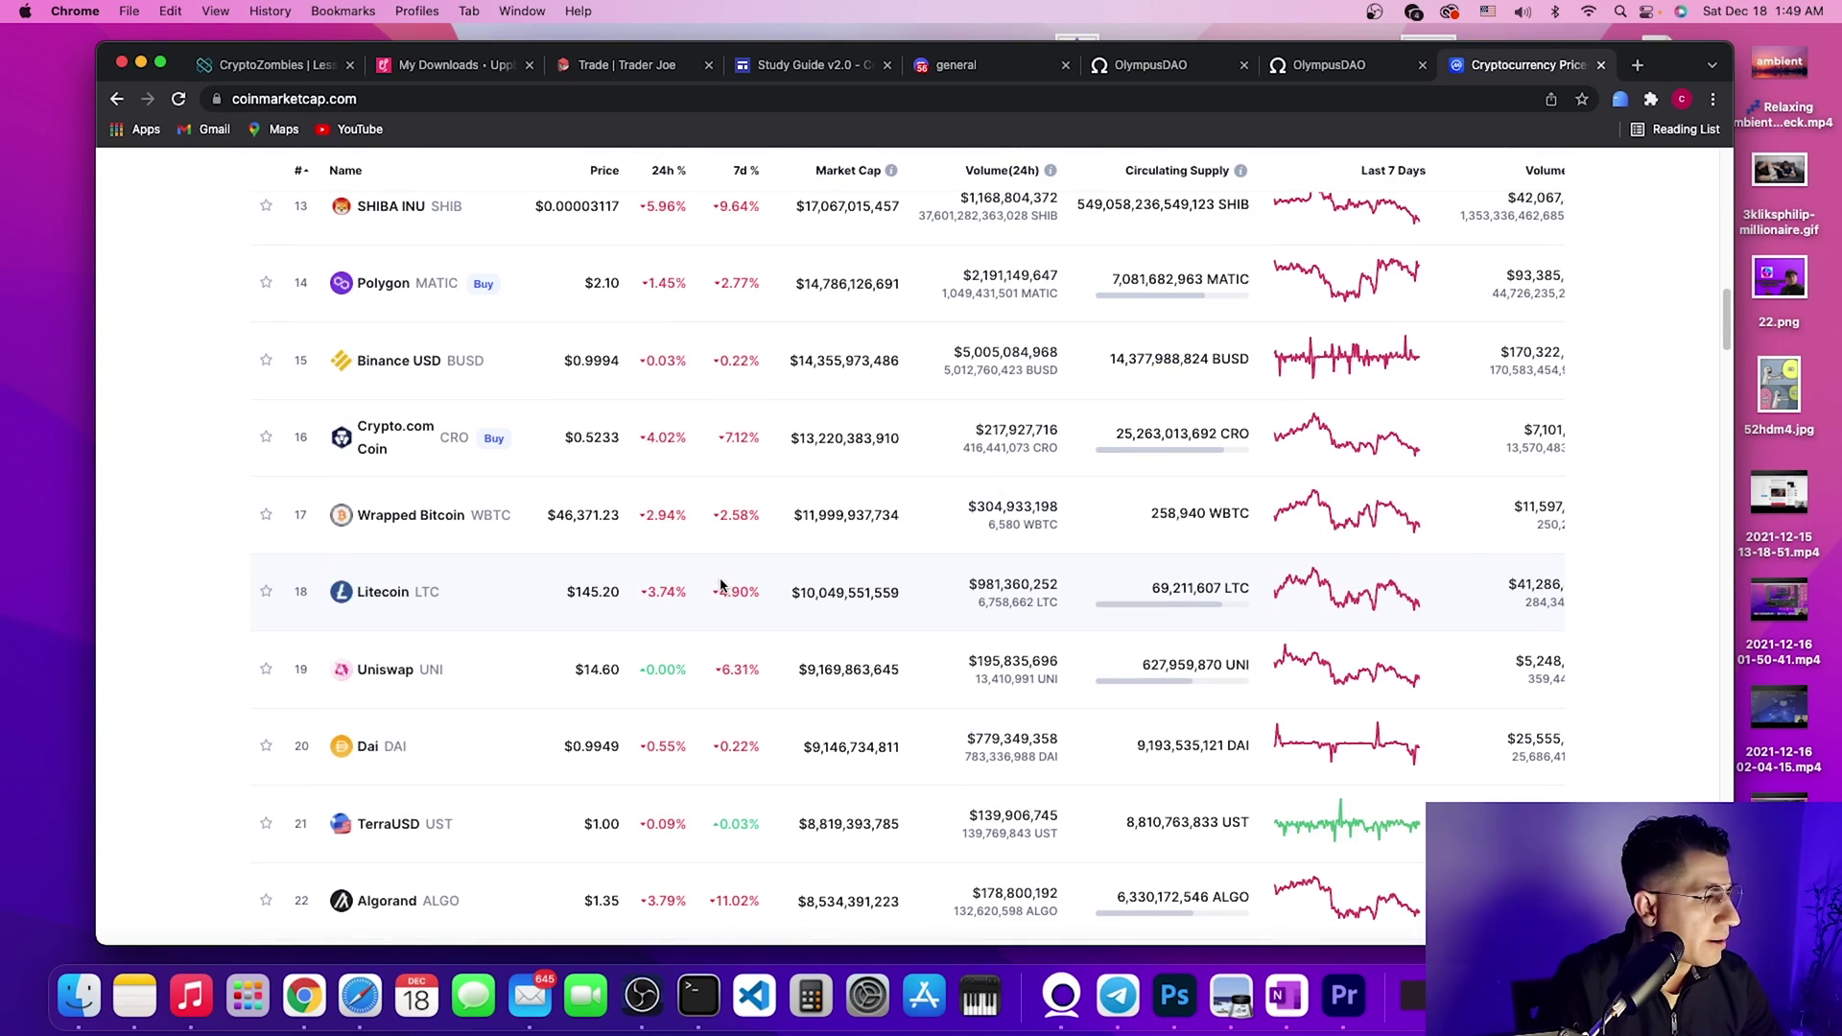
{"action": "scroll", "coordinate": [526, 417], "scroll_direction": "up", "scroll_amount": 3}
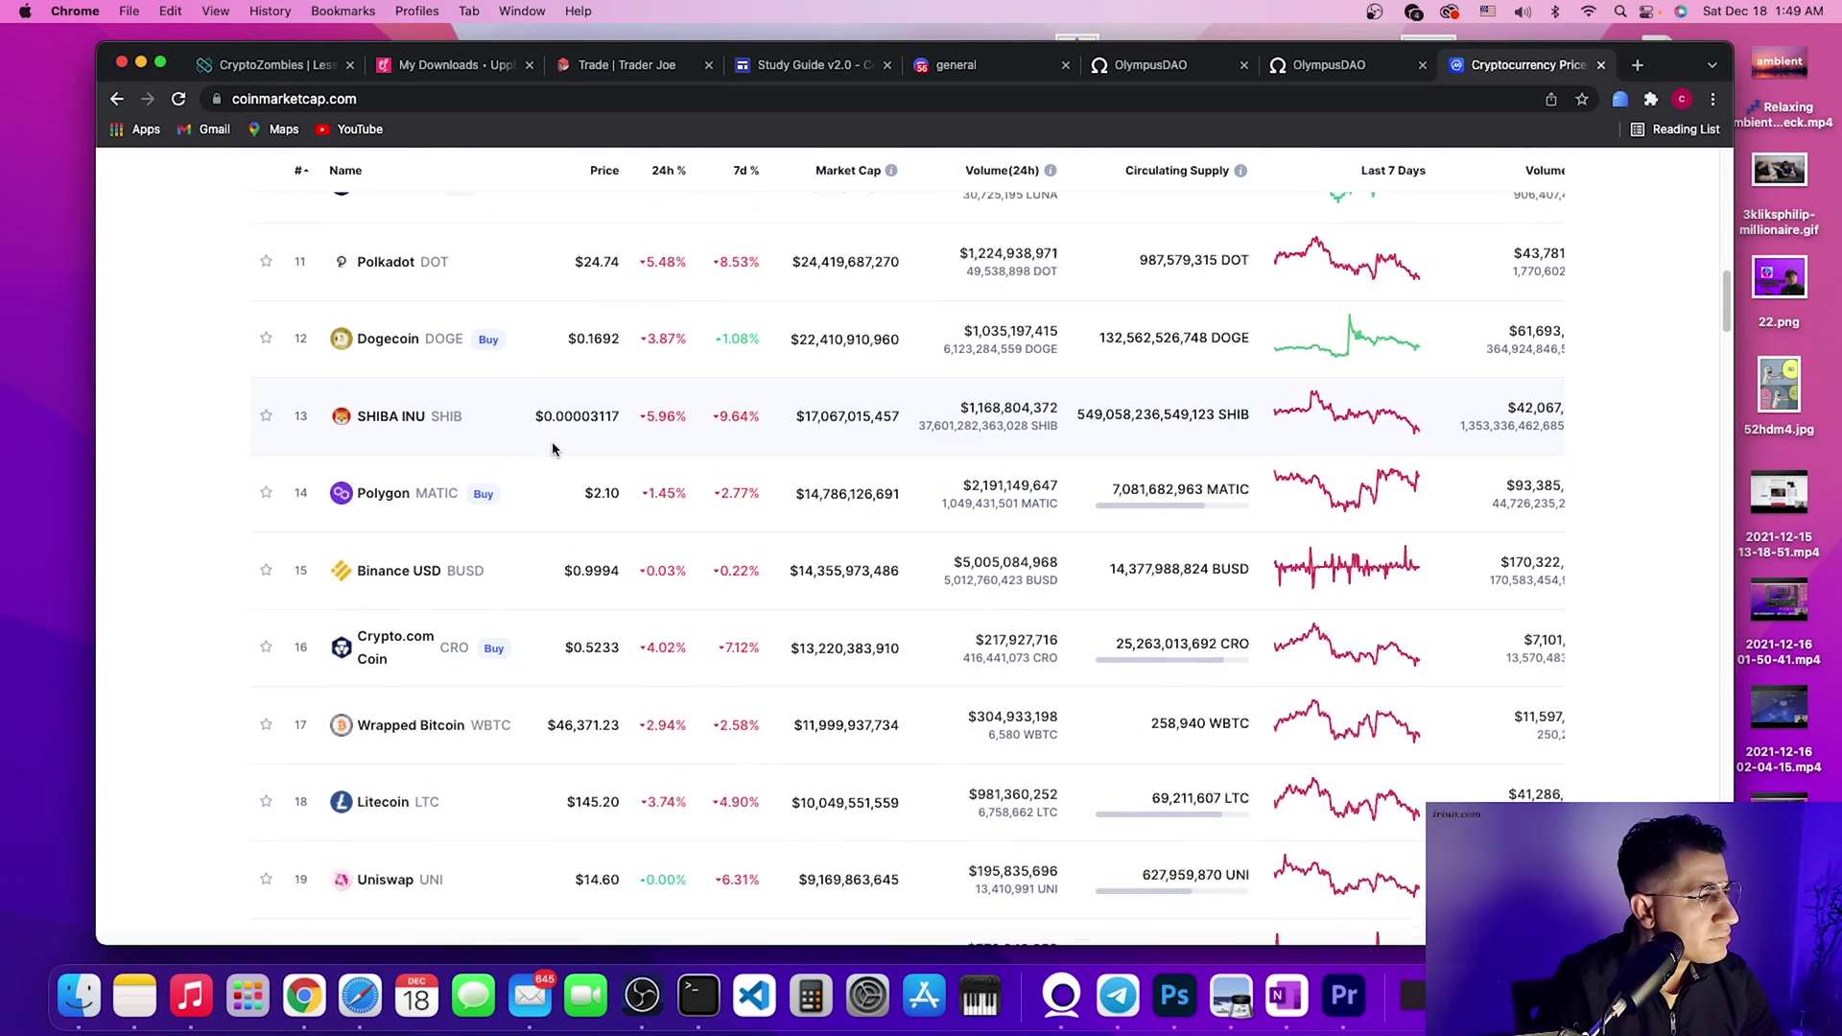
{"action": "scroll", "coordinate": [576, 480], "scroll_direction": "up", "scroll_amount": 1}
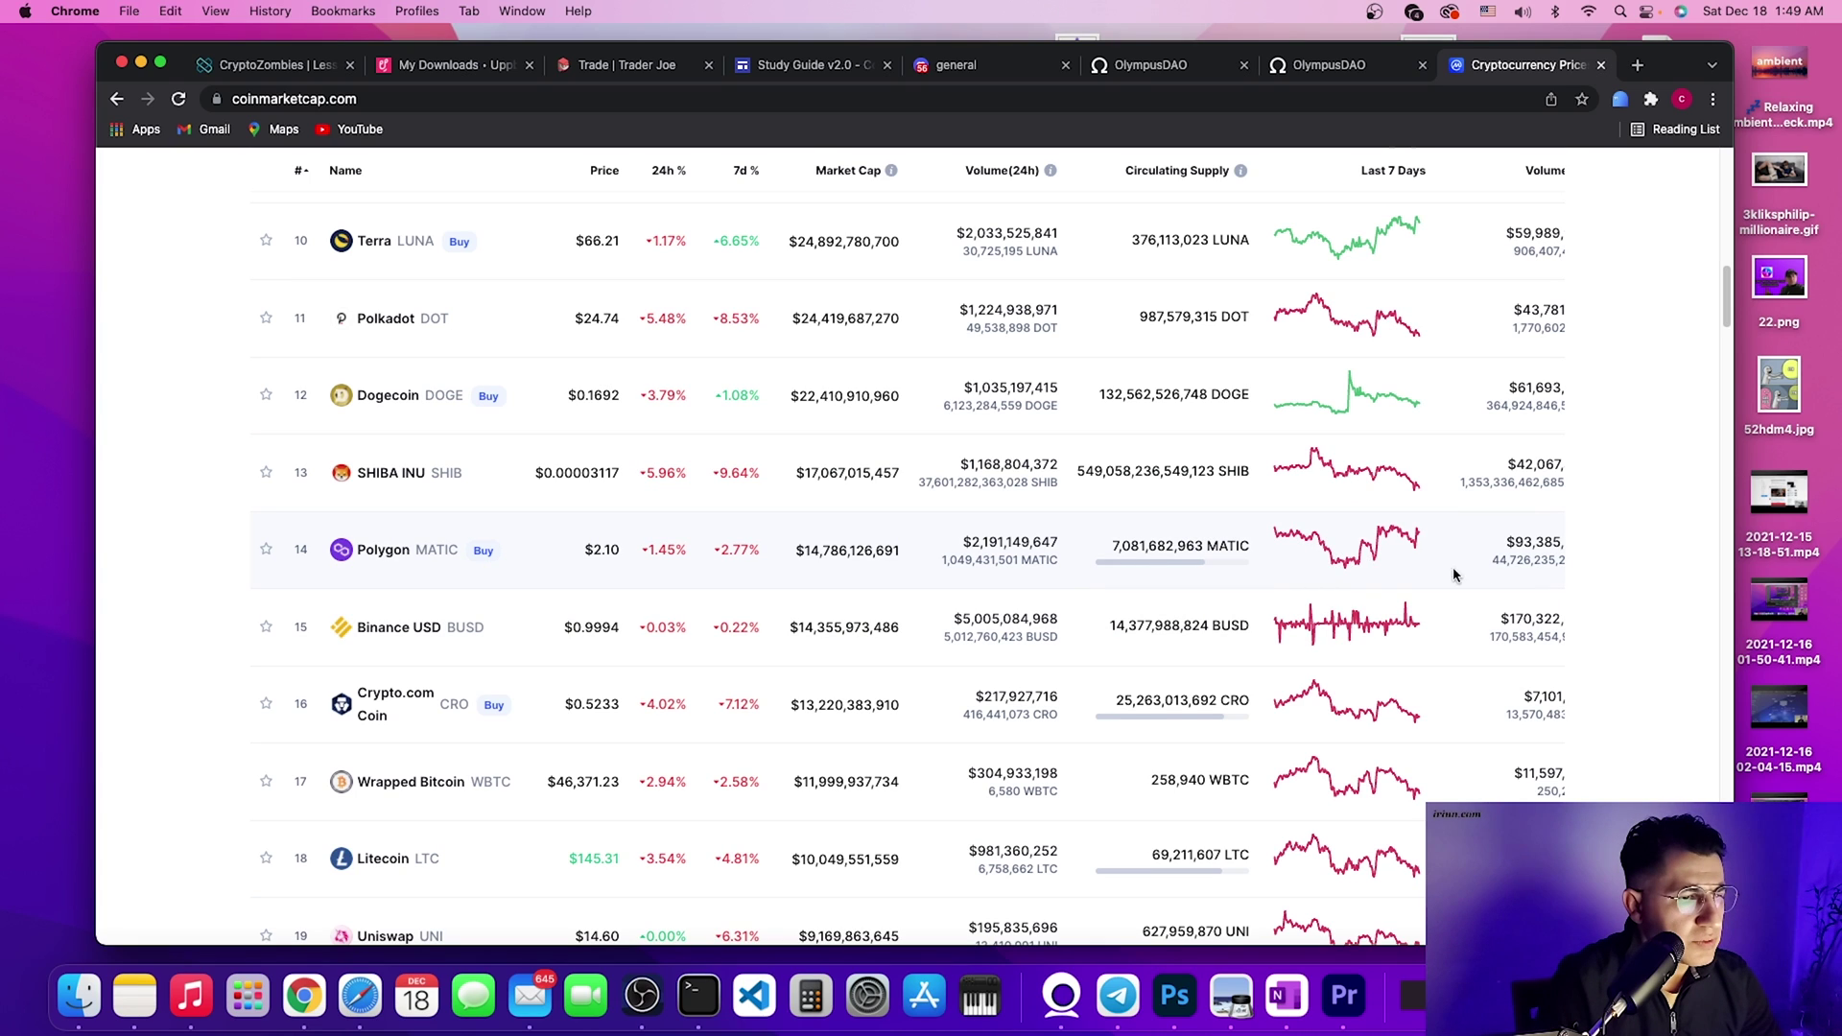
- View Polygon MATIC's 7-day then 1-month price chart, then return to the Olympus dashboard
{"action": "left_click", "coordinate": [1311, 865]}
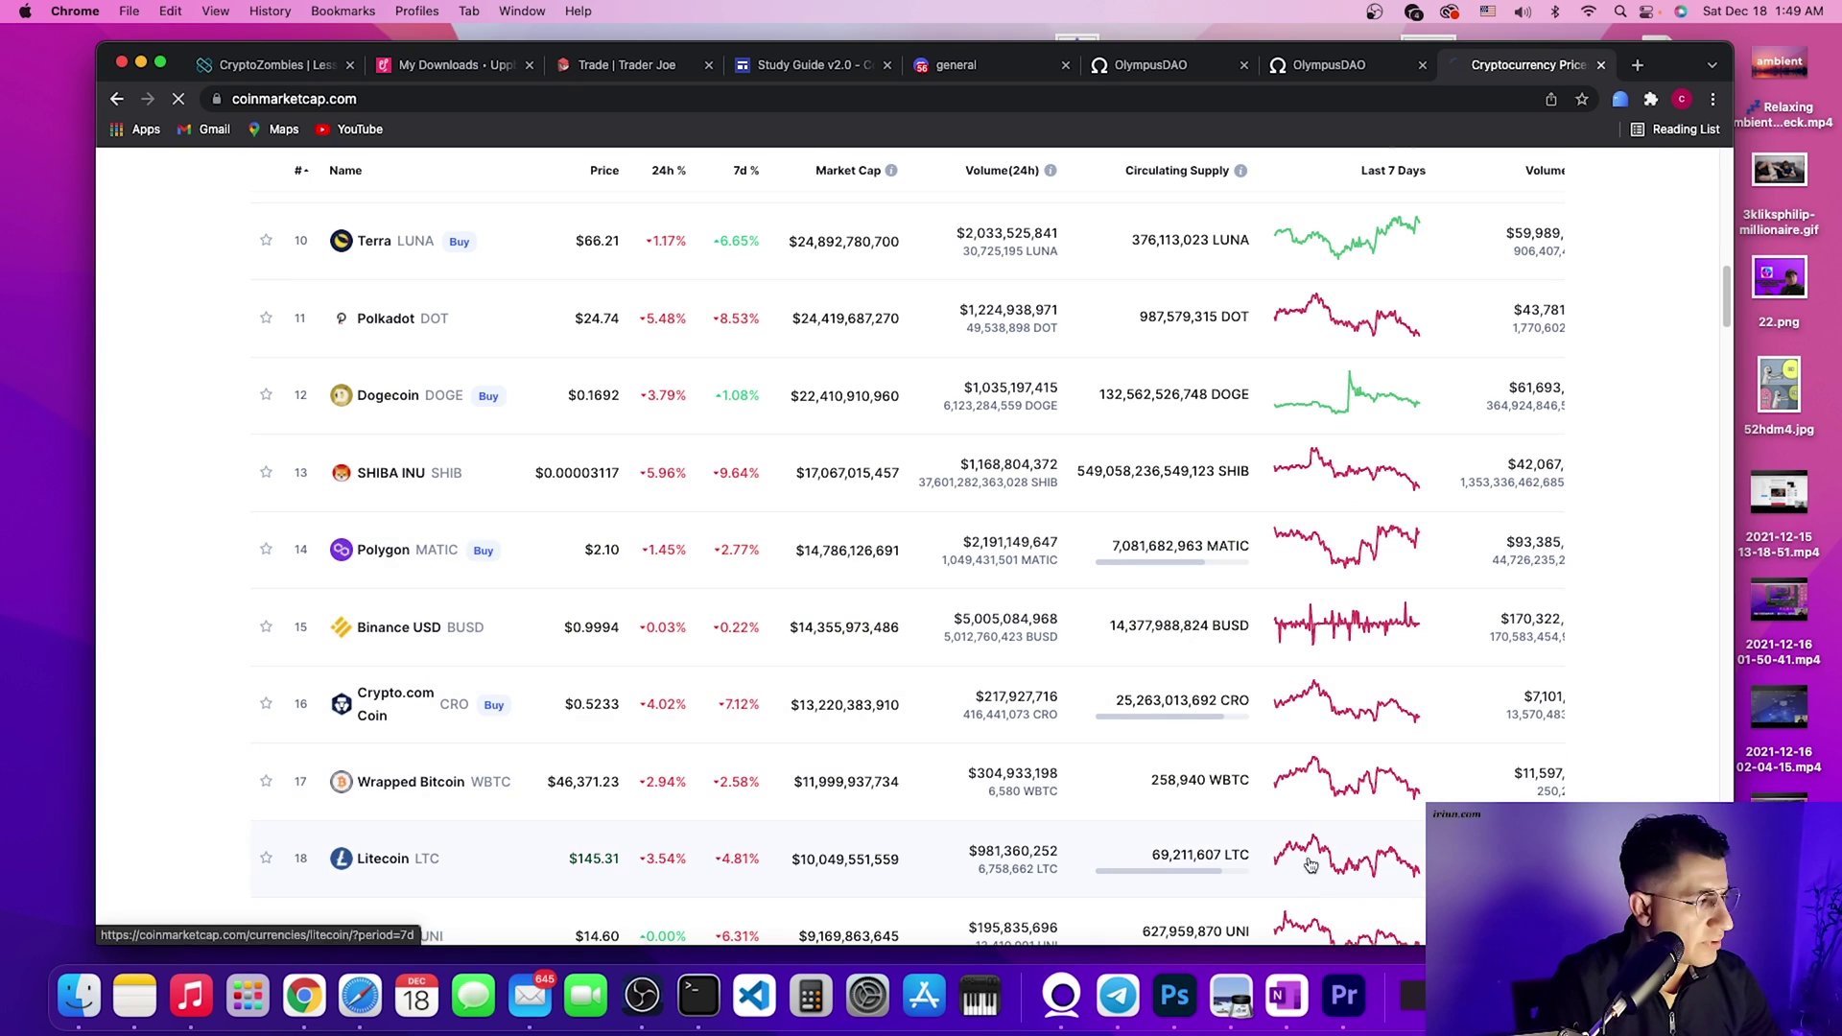
{"action": "left_click", "coordinate": [1180, 547]}
{"action": "scroll", "coordinate": [899, 636], "scroll_direction": "down", "scroll_amount": 4}
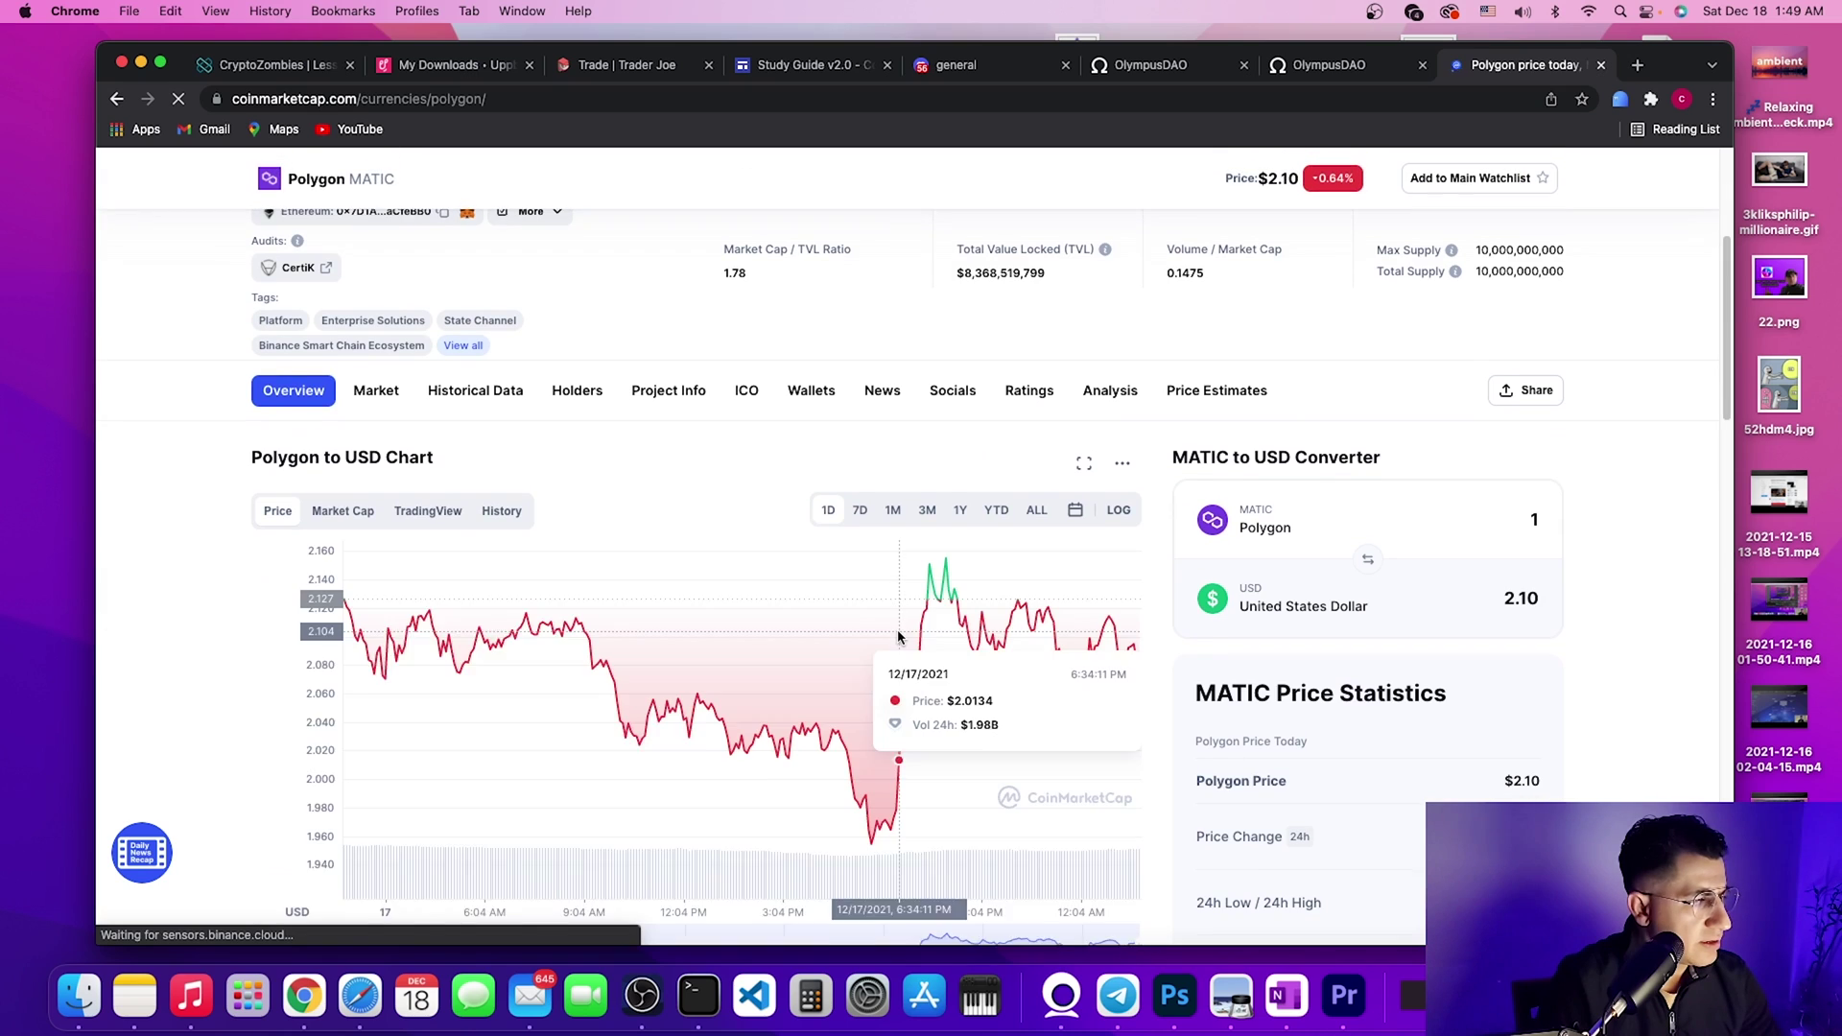
{"action": "scroll", "coordinate": [900, 636], "scroll_direction": "down", "scroll_amount": 1}
{"action": "left_click", "coordinate": [860, 483]}
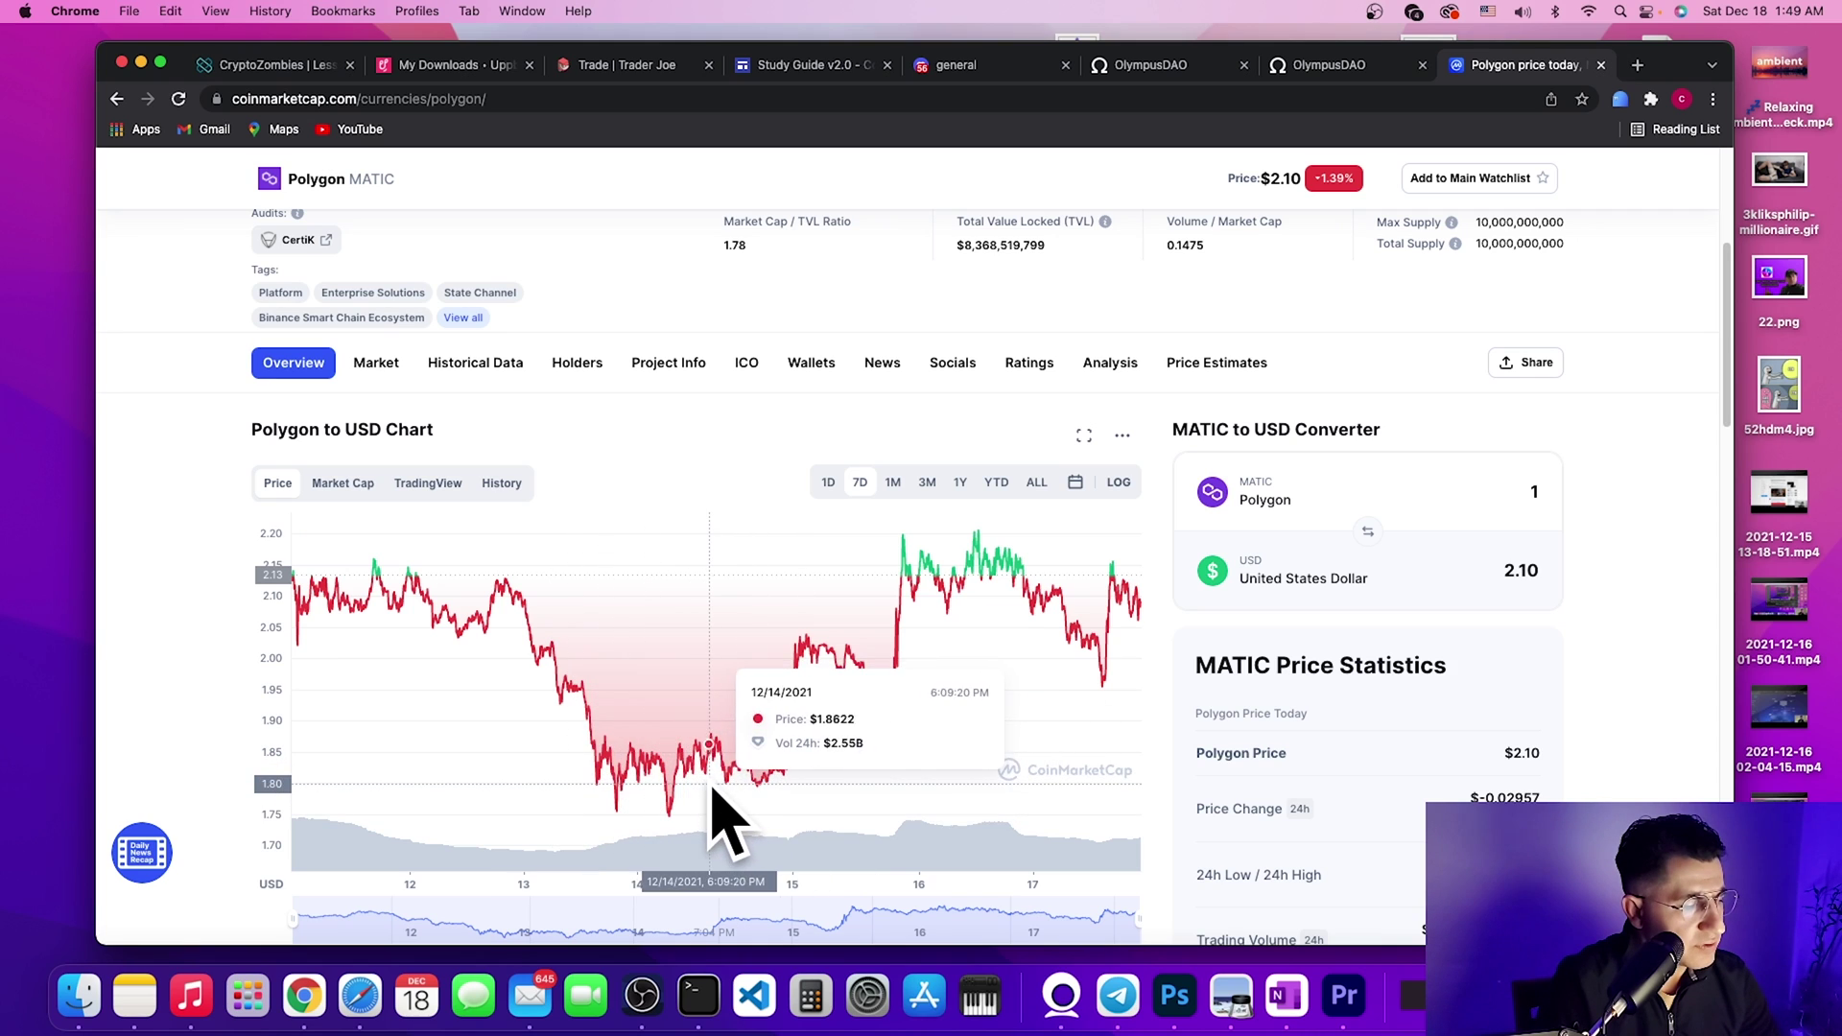
{"action": "left_click", "coordinate": [891, 484]}
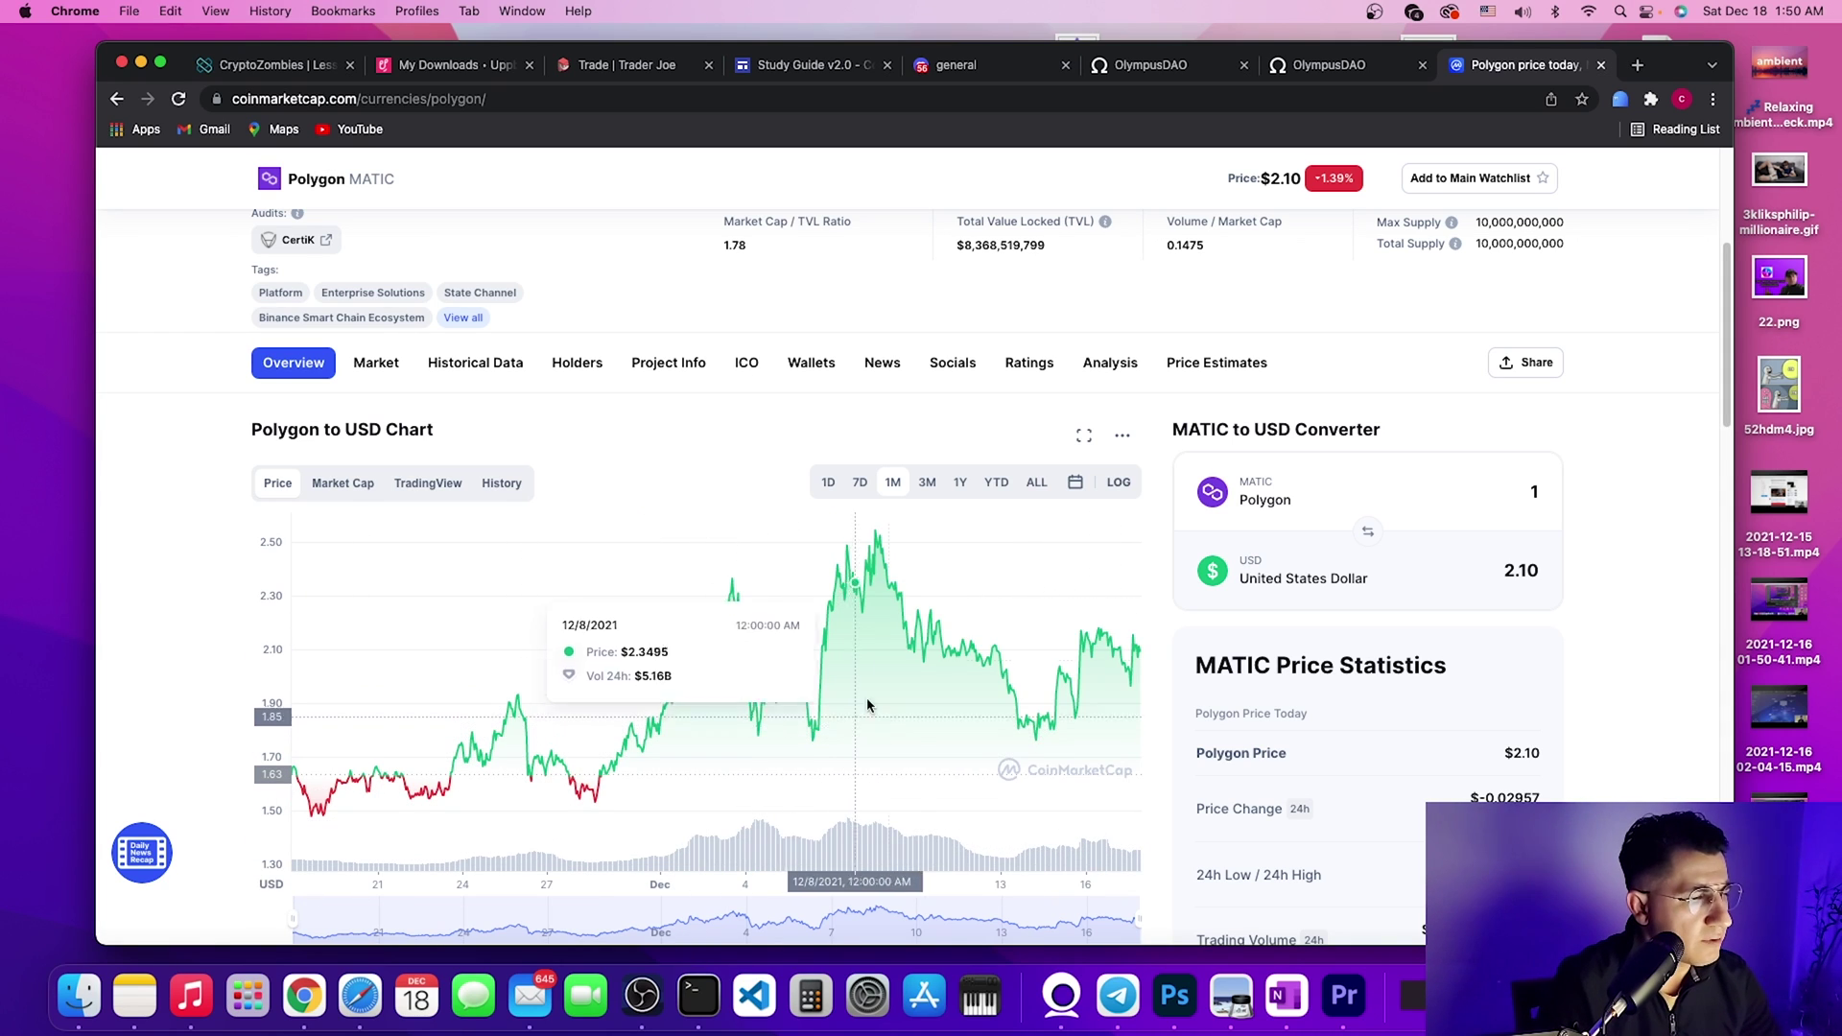
{"action": "scroll", "coordinate": [988, 464], "scroll_direction": "up", "scroll_amount": 2}
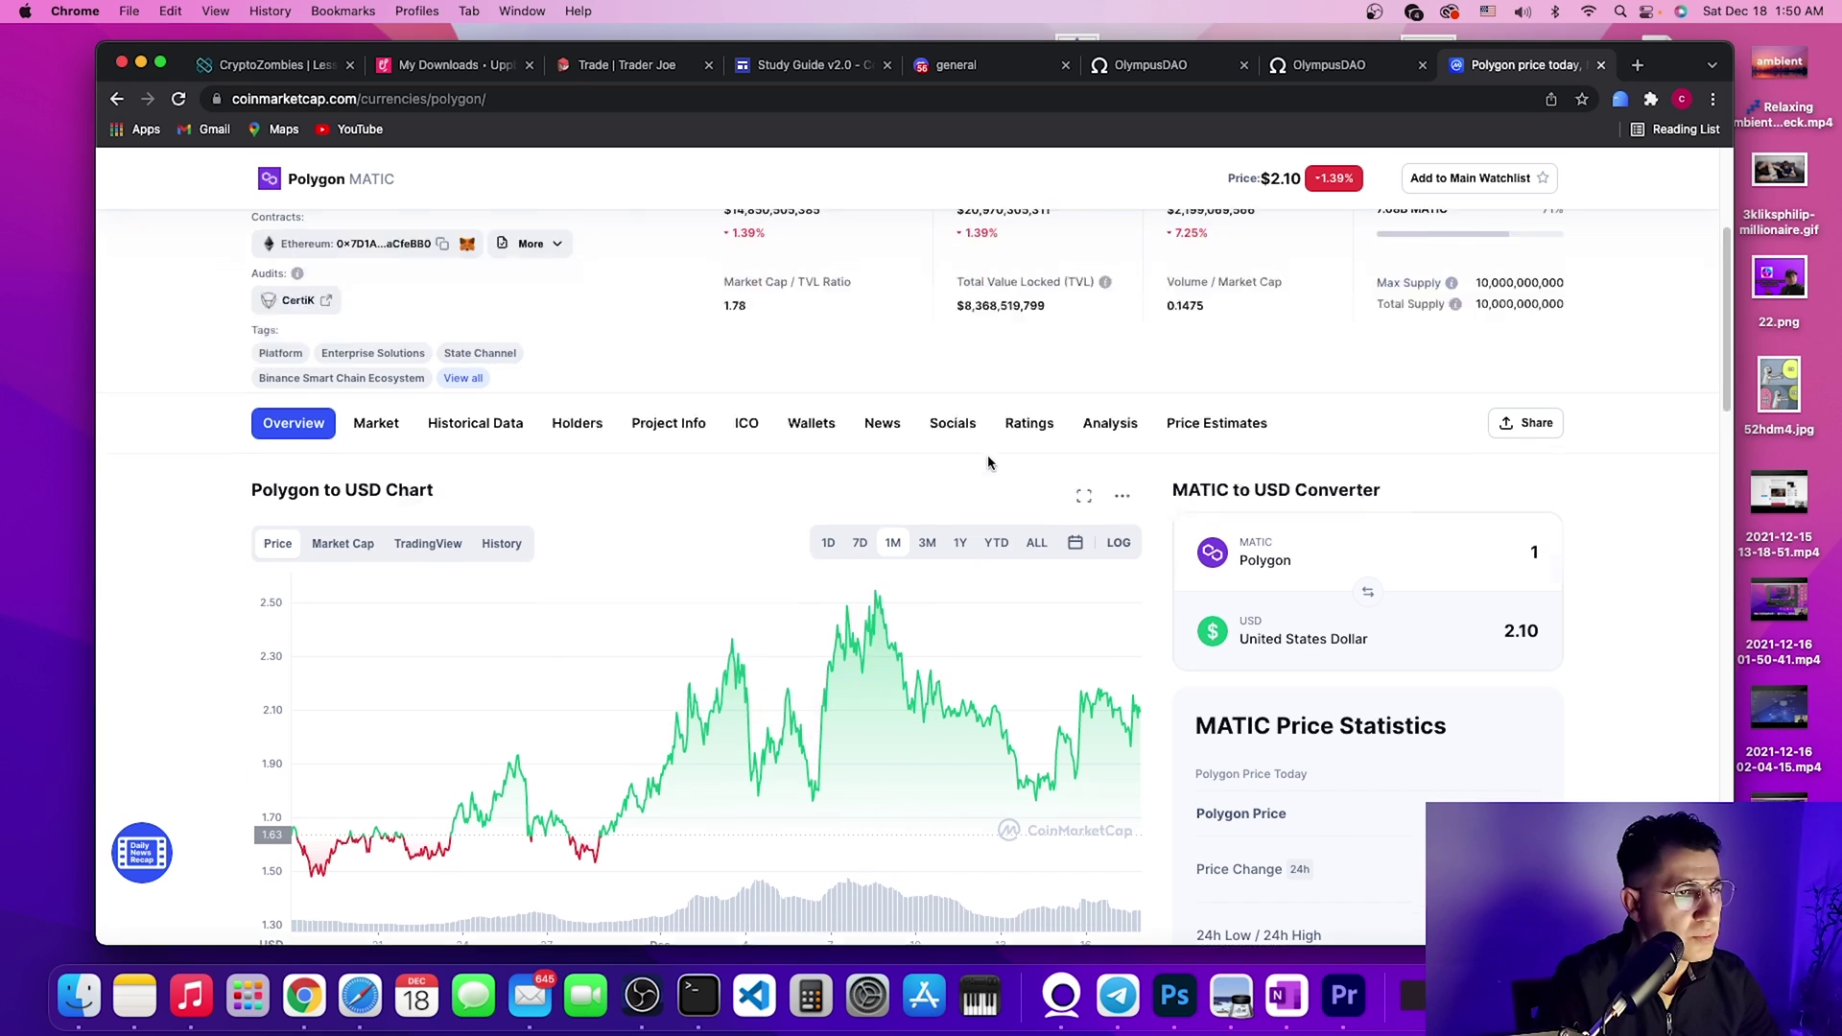
{"action": "scroll", "coordinate": [988, 464], "scroll_direction": "up", "scroll_amount": 3}
{"action": "left_click", "coordinate": [1115, 67]}
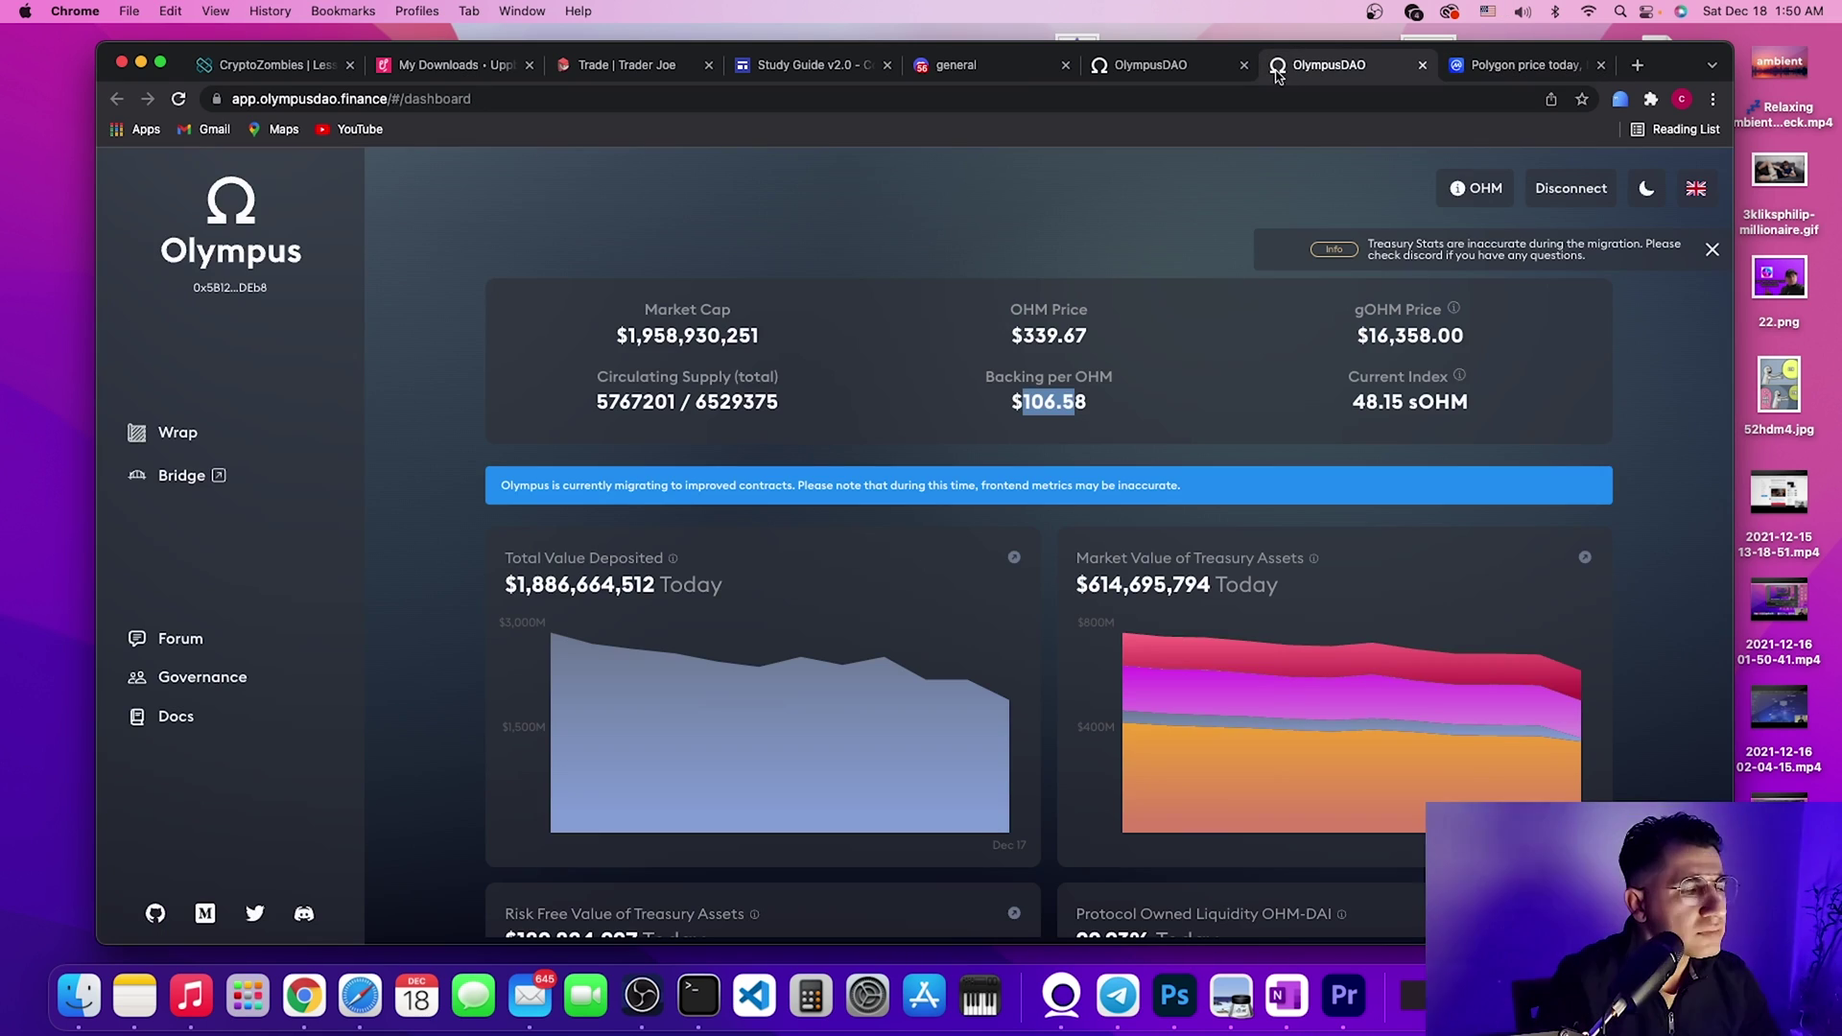
- Close the duplicate Olympus tab and open the Stake page showing 4.4101 sOHM staked
{"action": "left_click", "coordinate": [1115, 72]}
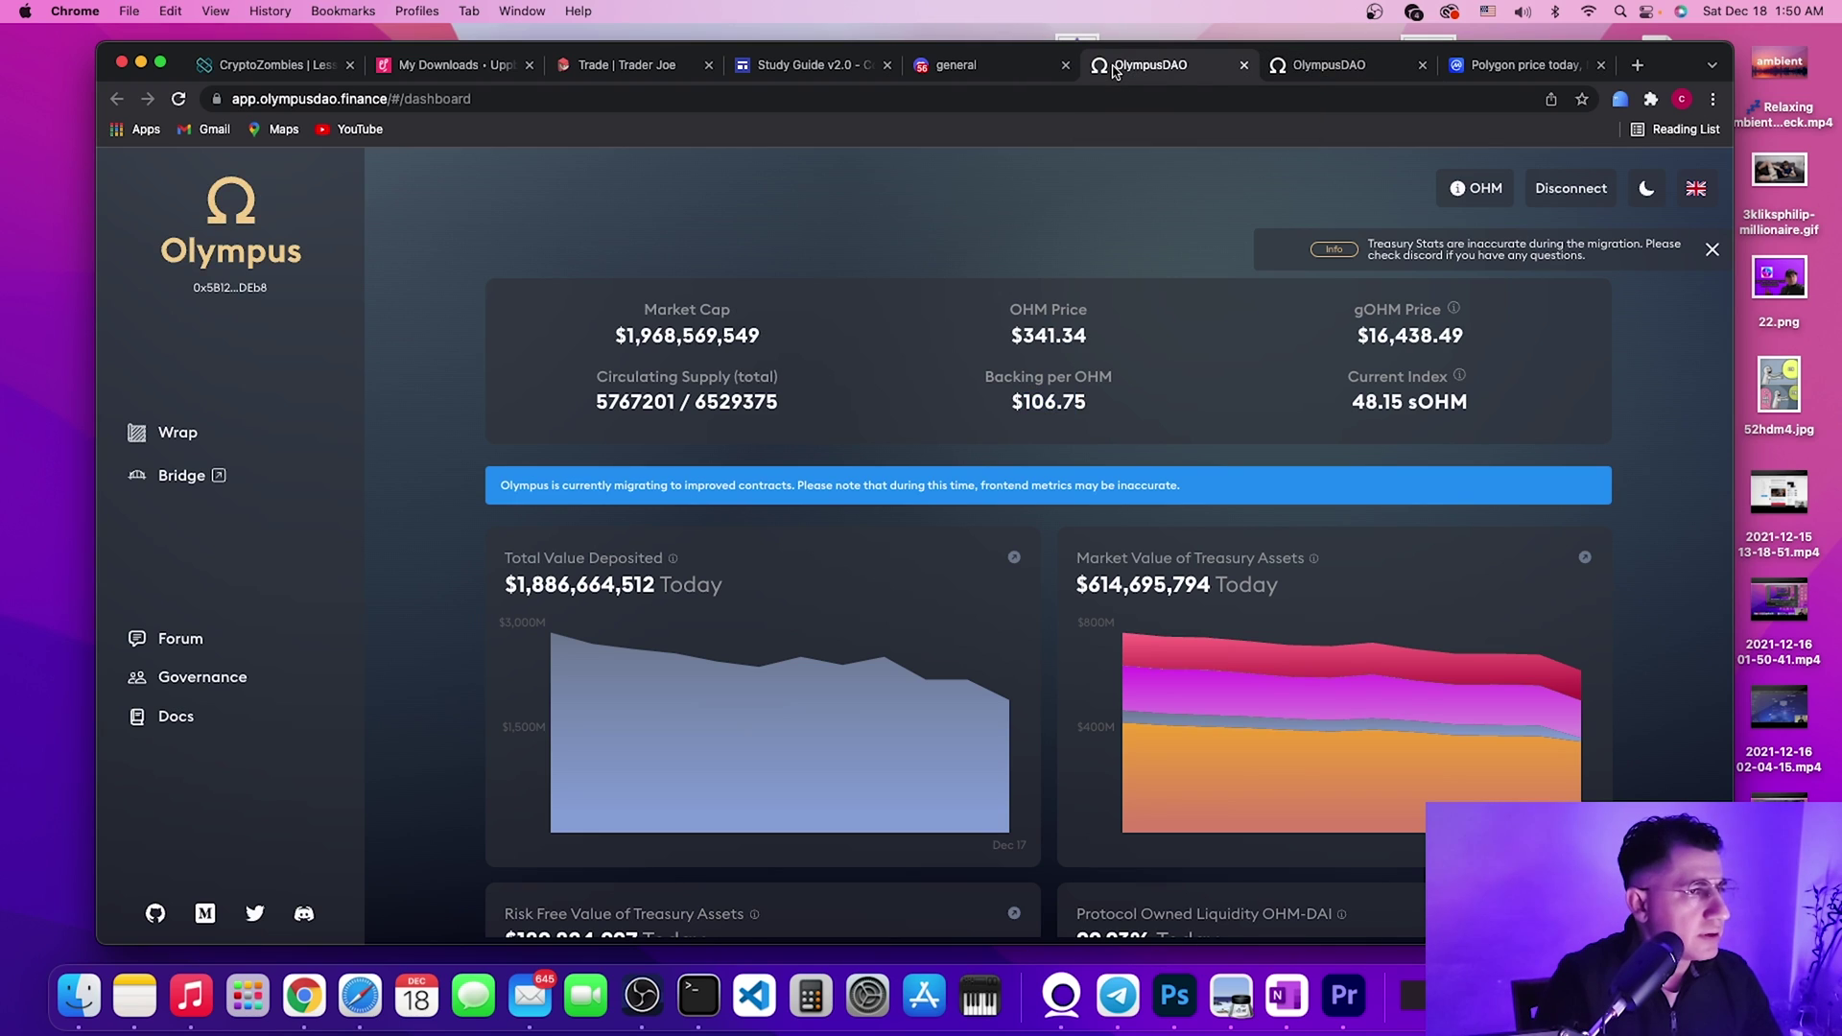
{"action": "left_click", "coordinate": [1424, 65]}
{"action": "mouse_move", "coordinate": [1473, 190]}
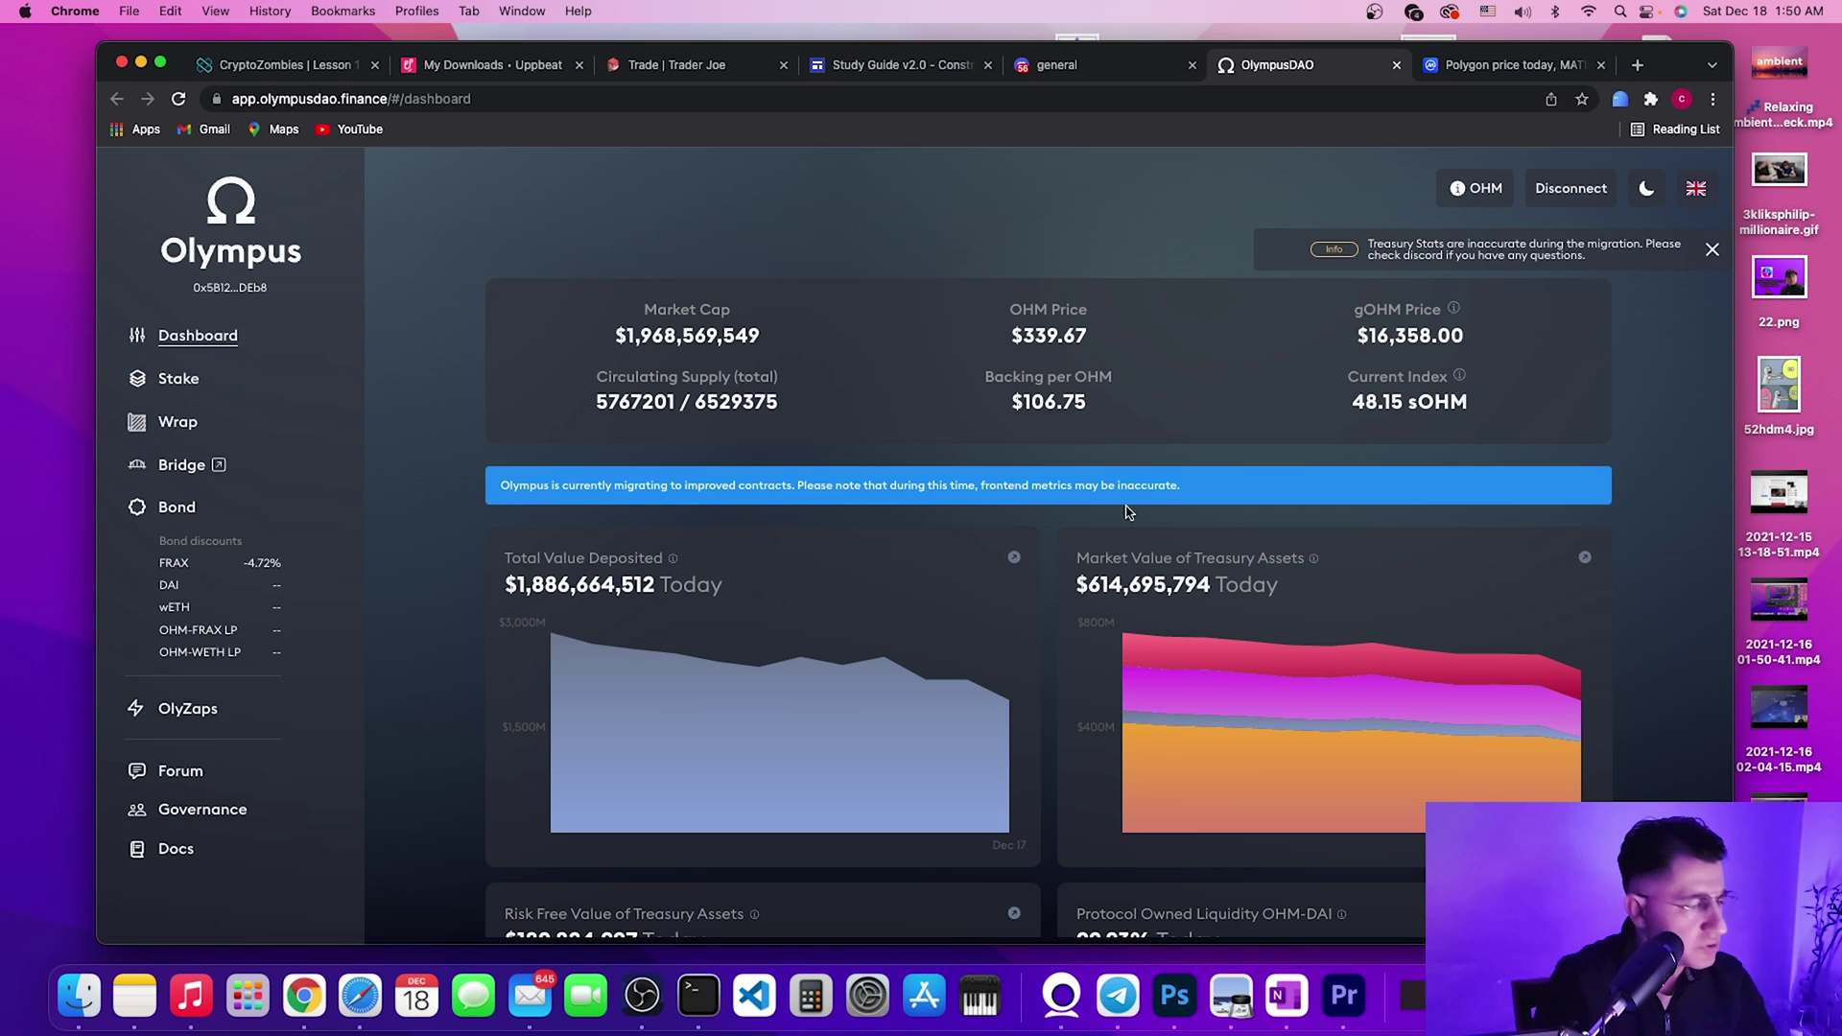
{"action": "left_click", "coordinate": [184, 382]}
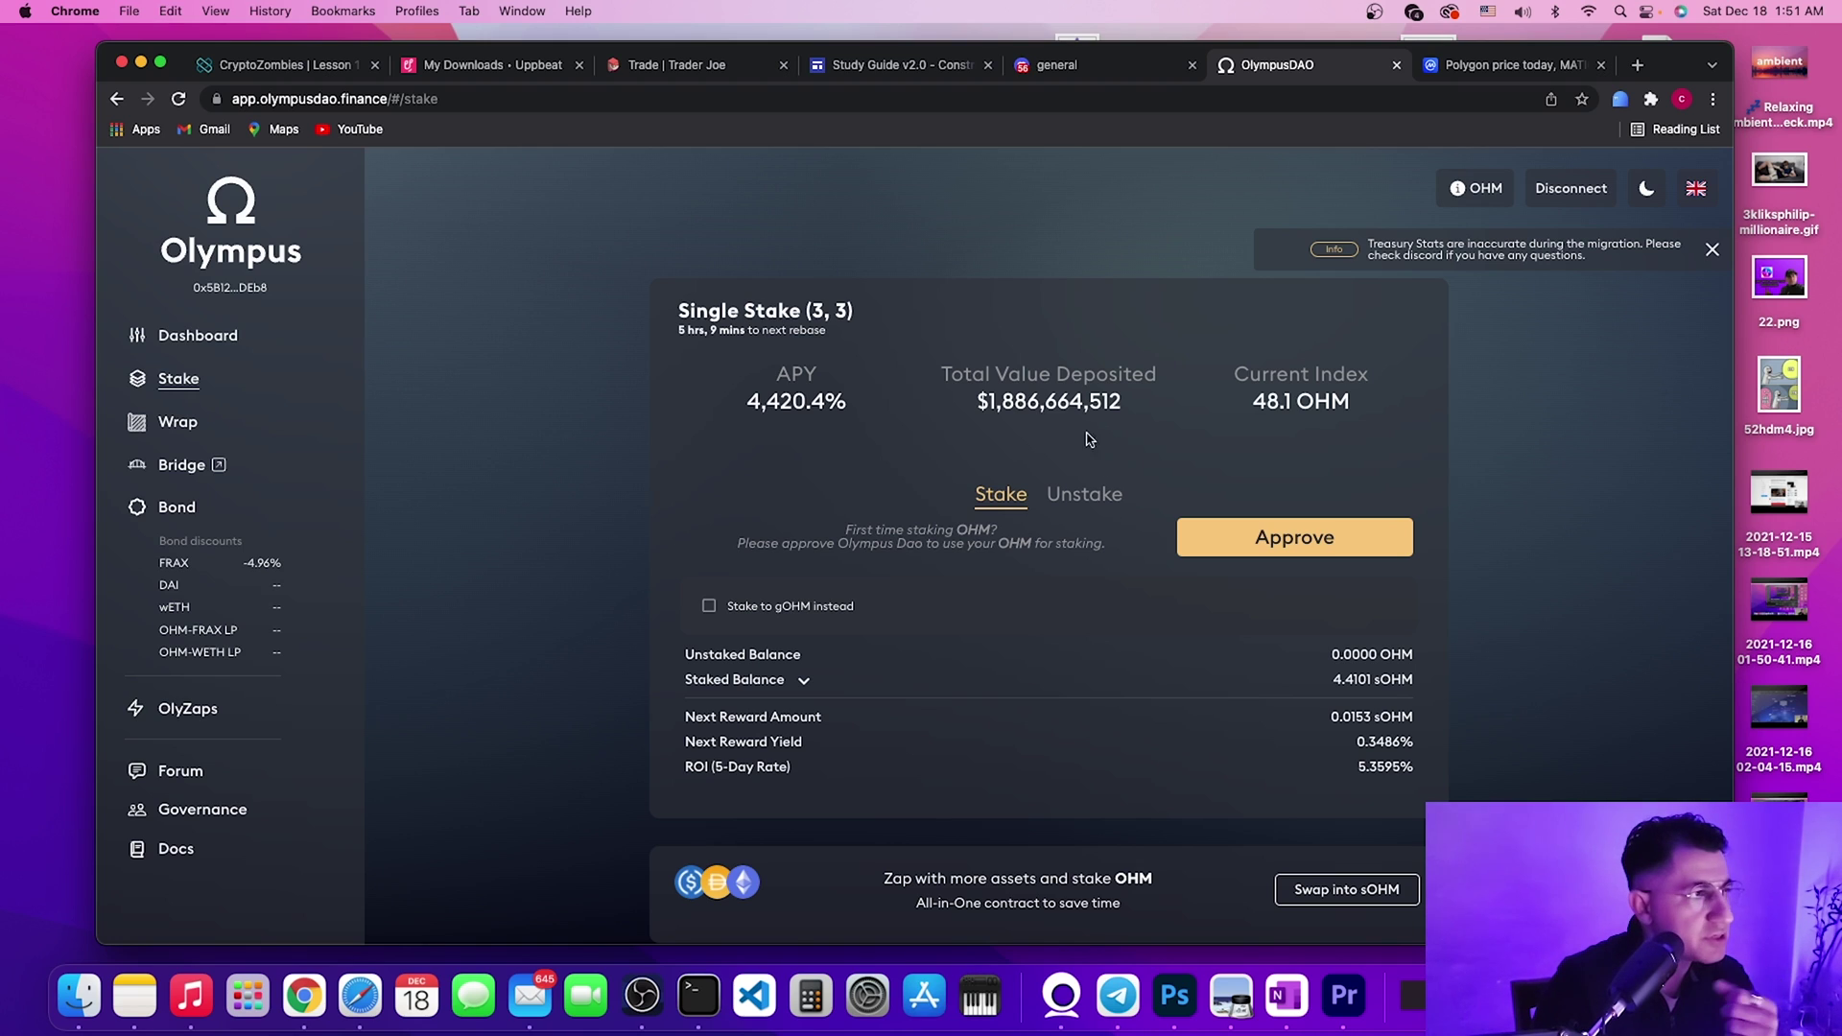
- Switch Trader Joe and MetaMask to the Avalanche chain so 0.489993 AVAX appears
{"action": "left_click", "coordinate": [687, 77]}
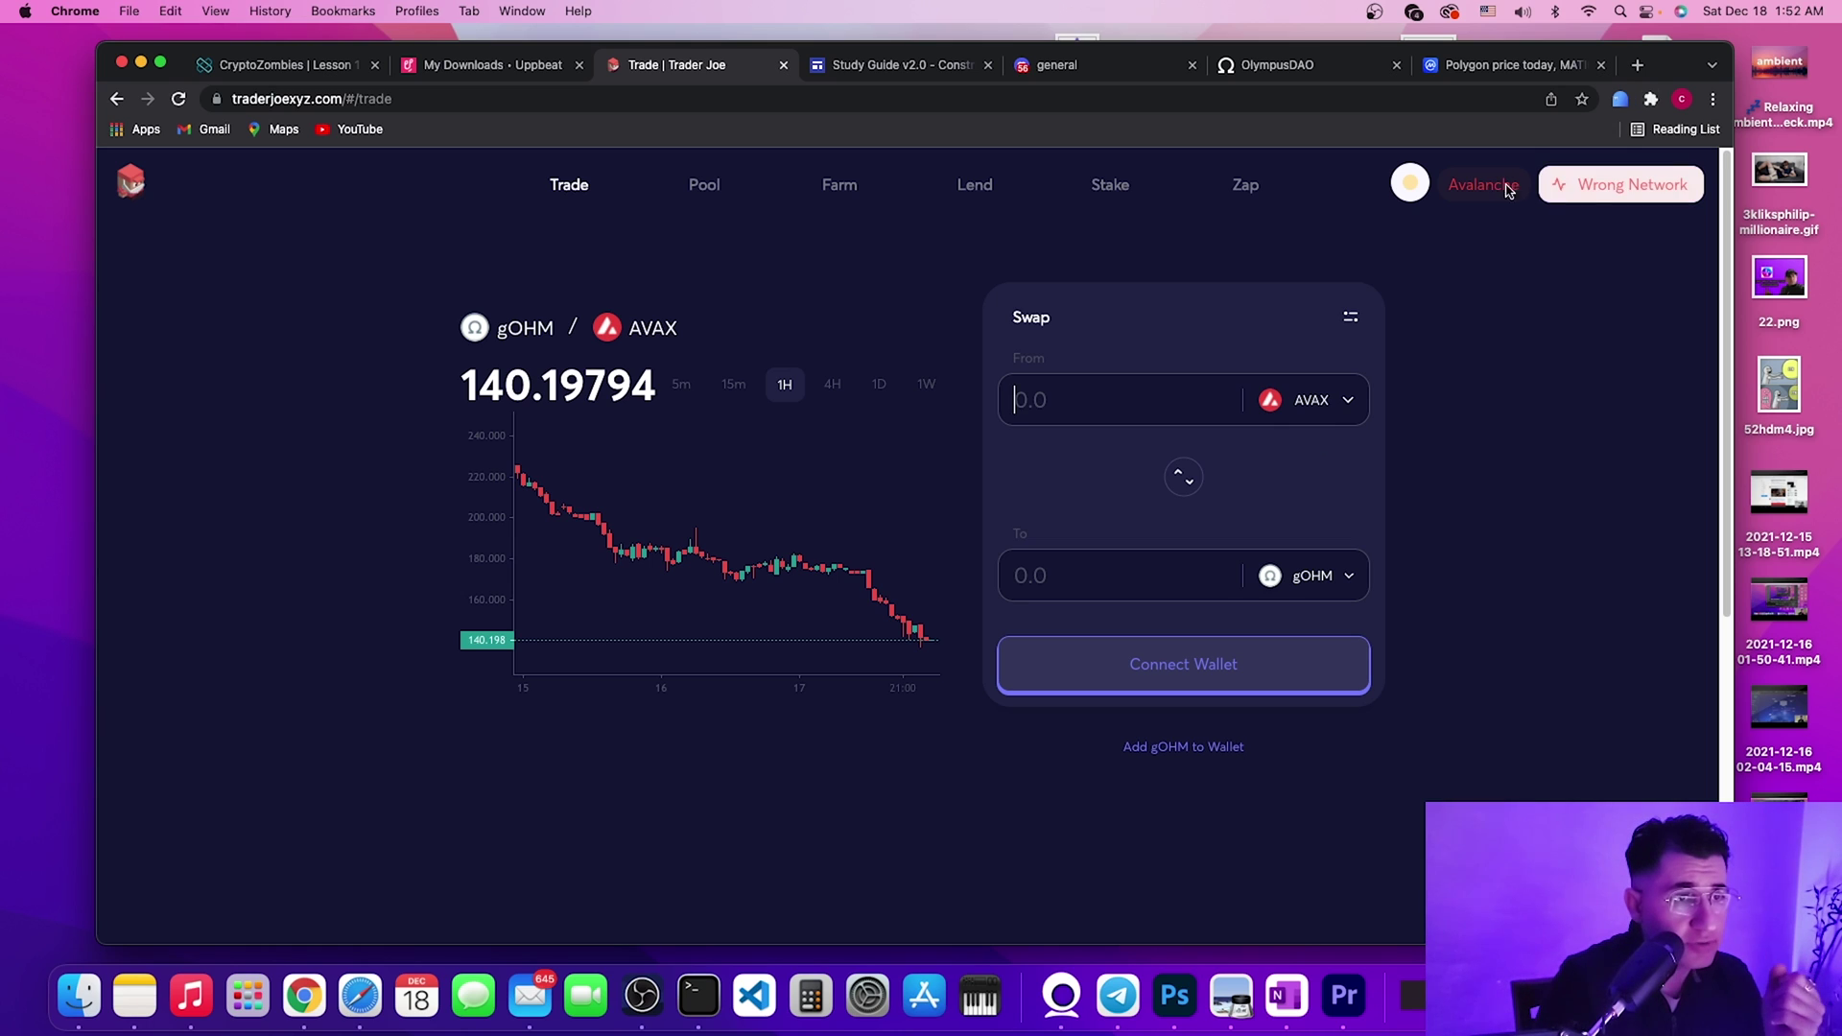
{"action": "left_click", "coordinate": [1583, 184]}
{"action": "left_click", "coordinate": [916, 572]}
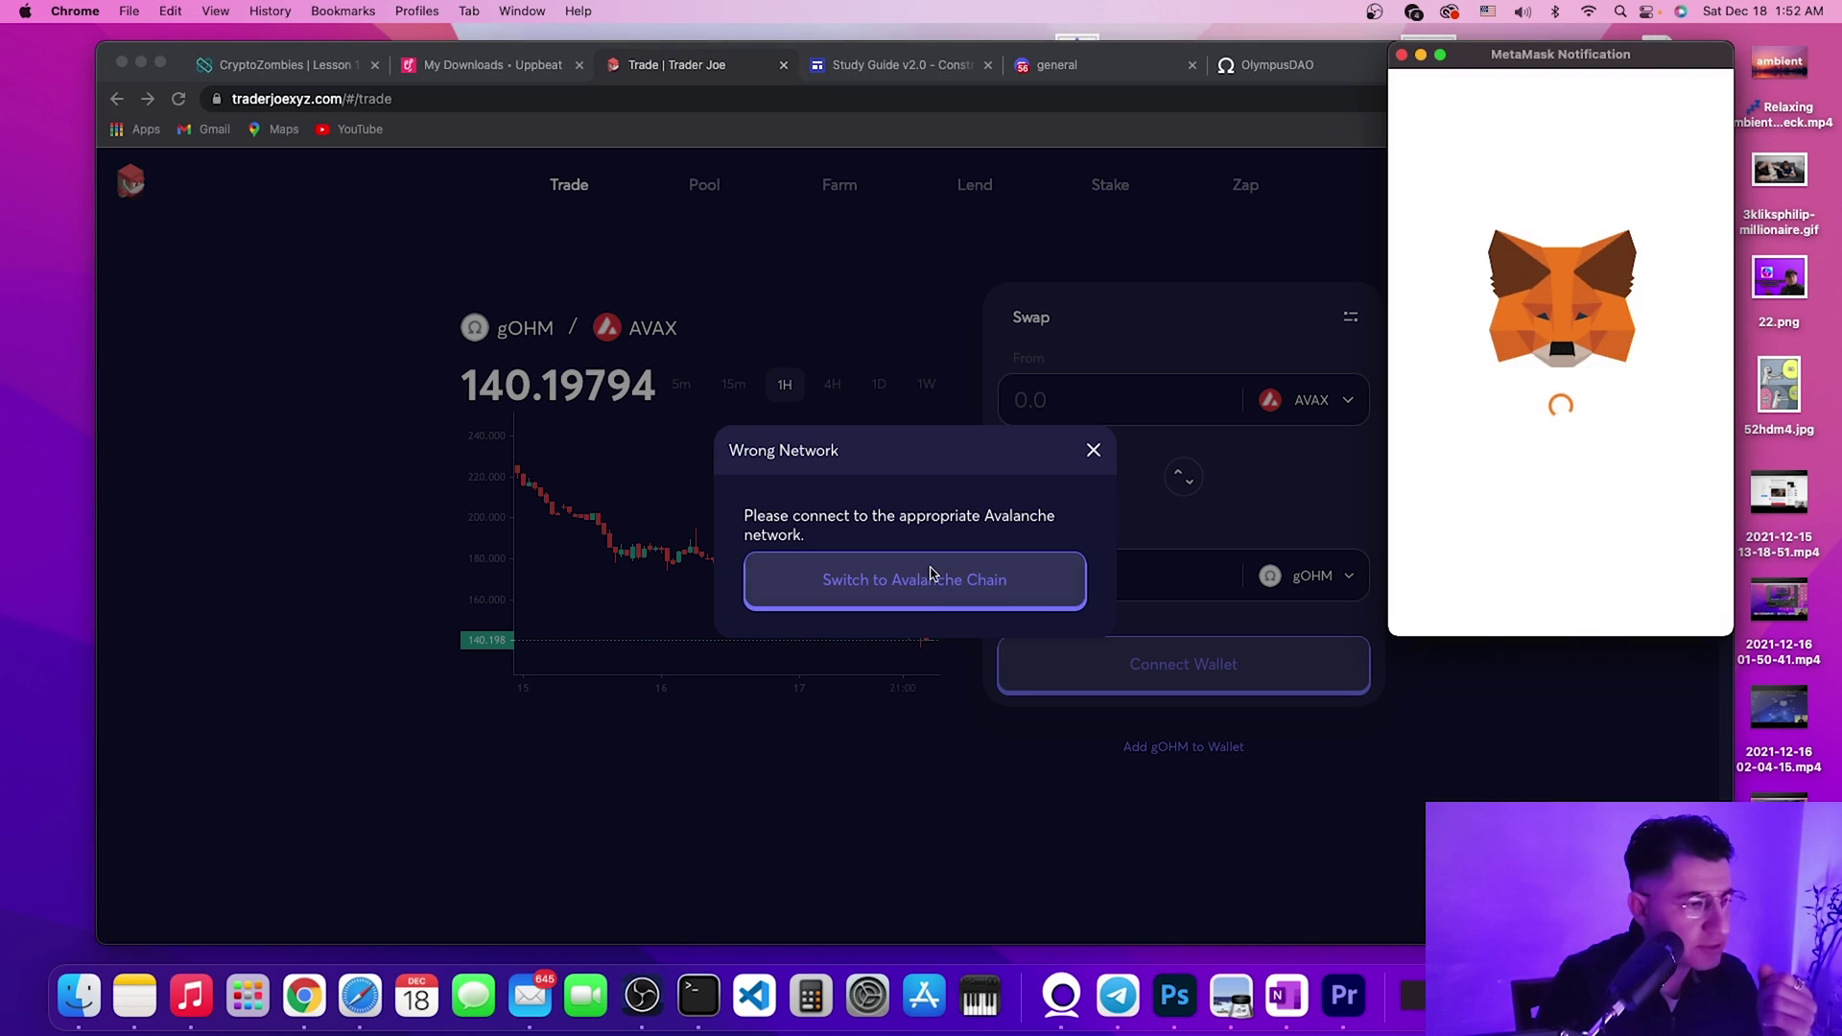
{"action": "left_click", "coordinate": [1666, 604]}
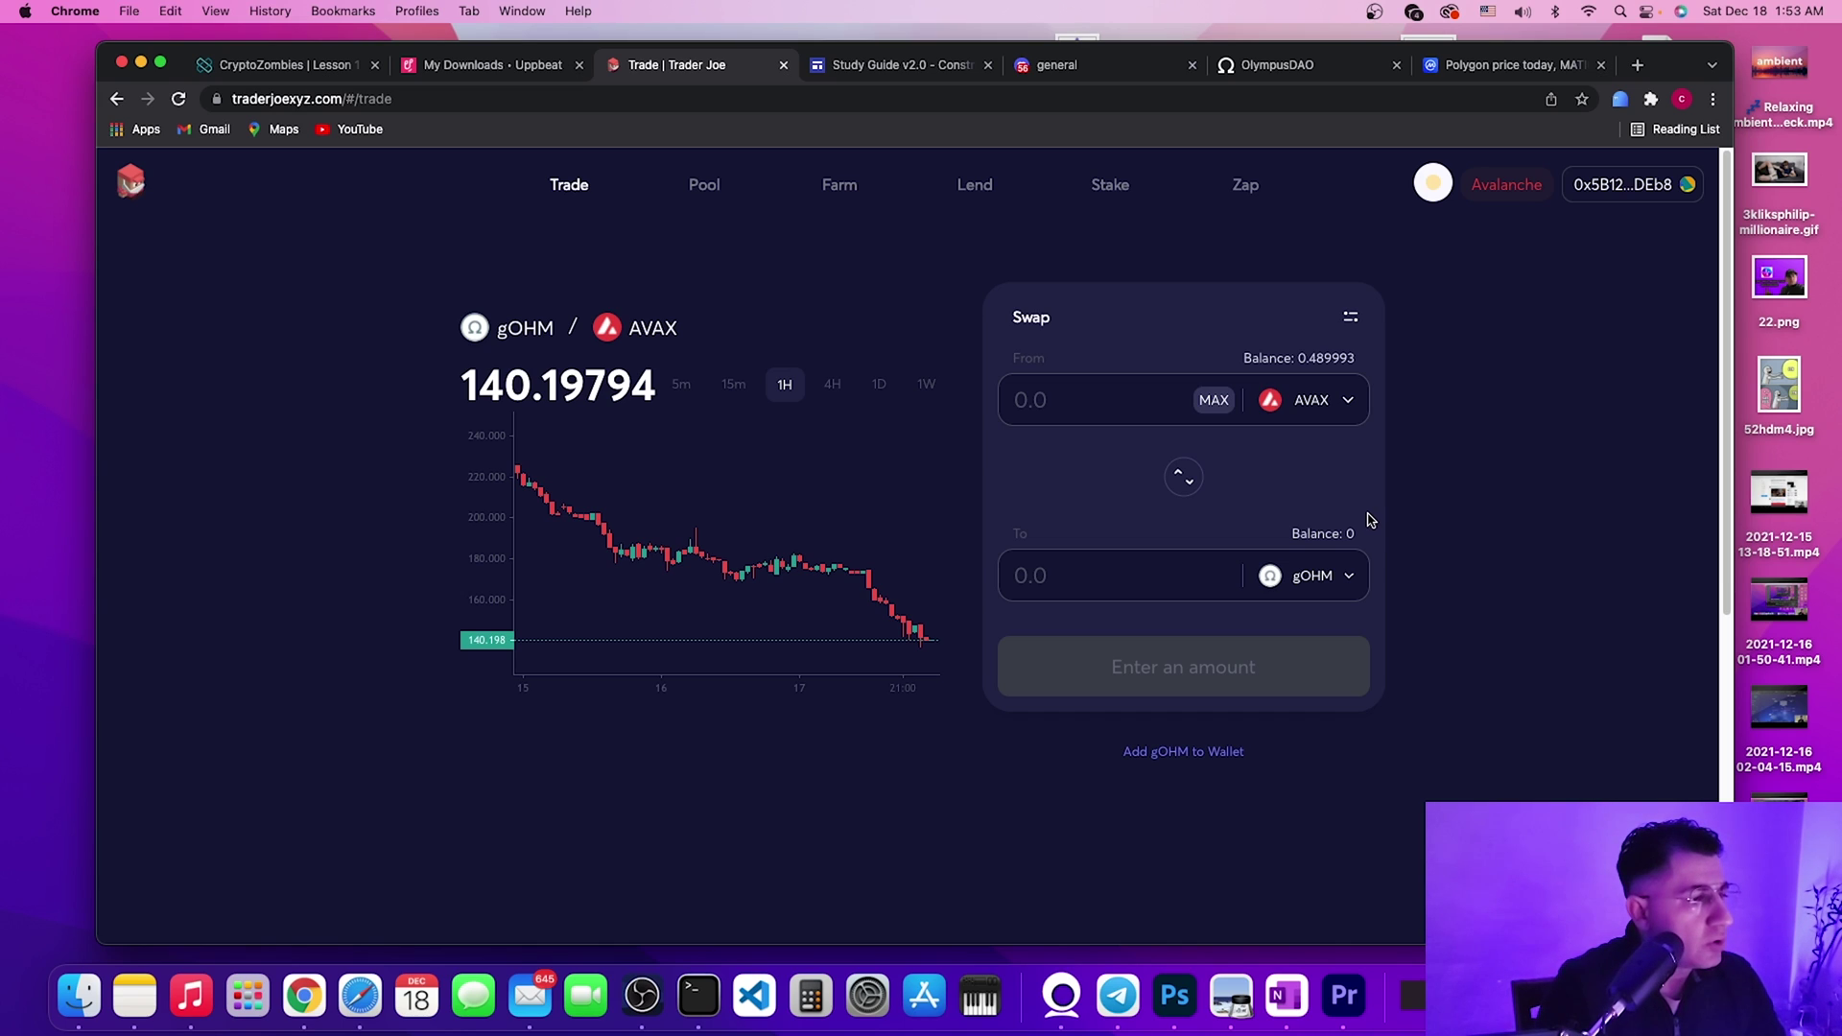
- Enter the full AVAX balance (about 0.48) as the From amount, quoting 0.00343598 gOHM
{"action": "left_click", "coordinate": [1232, 402]}
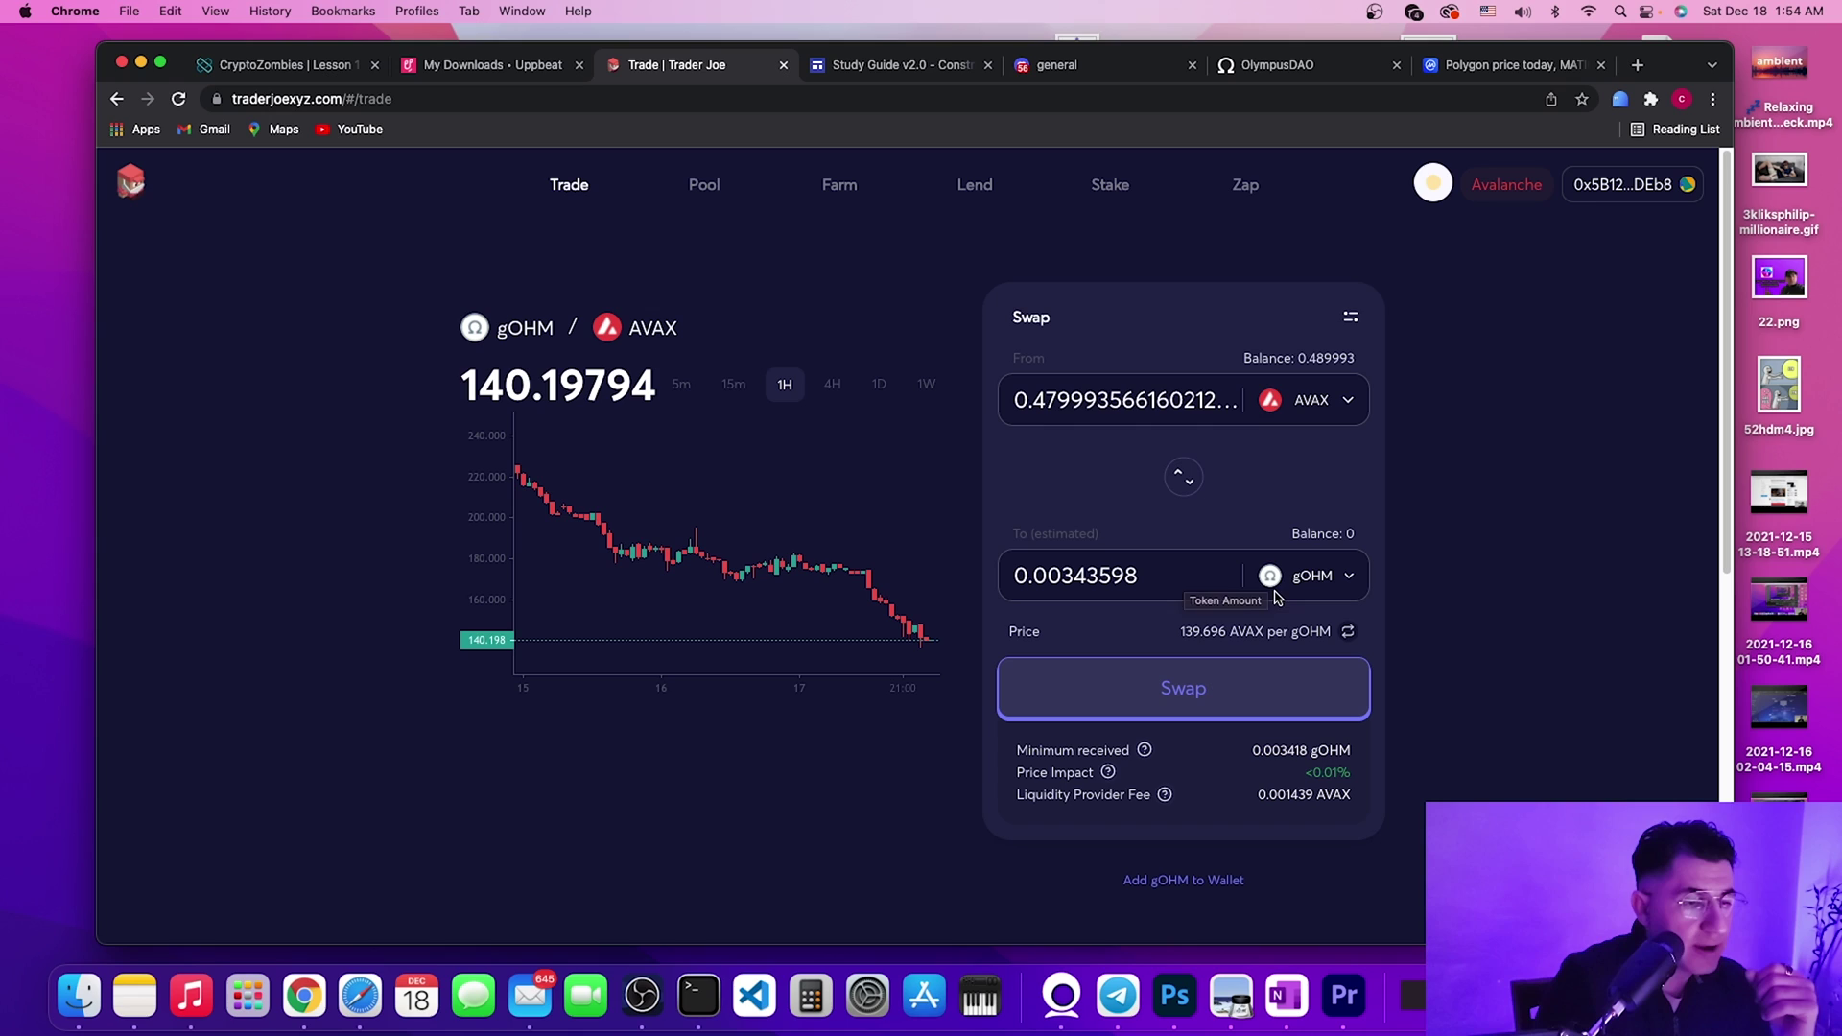
{"action": "left_click", "coordinate": [1315, 577]}
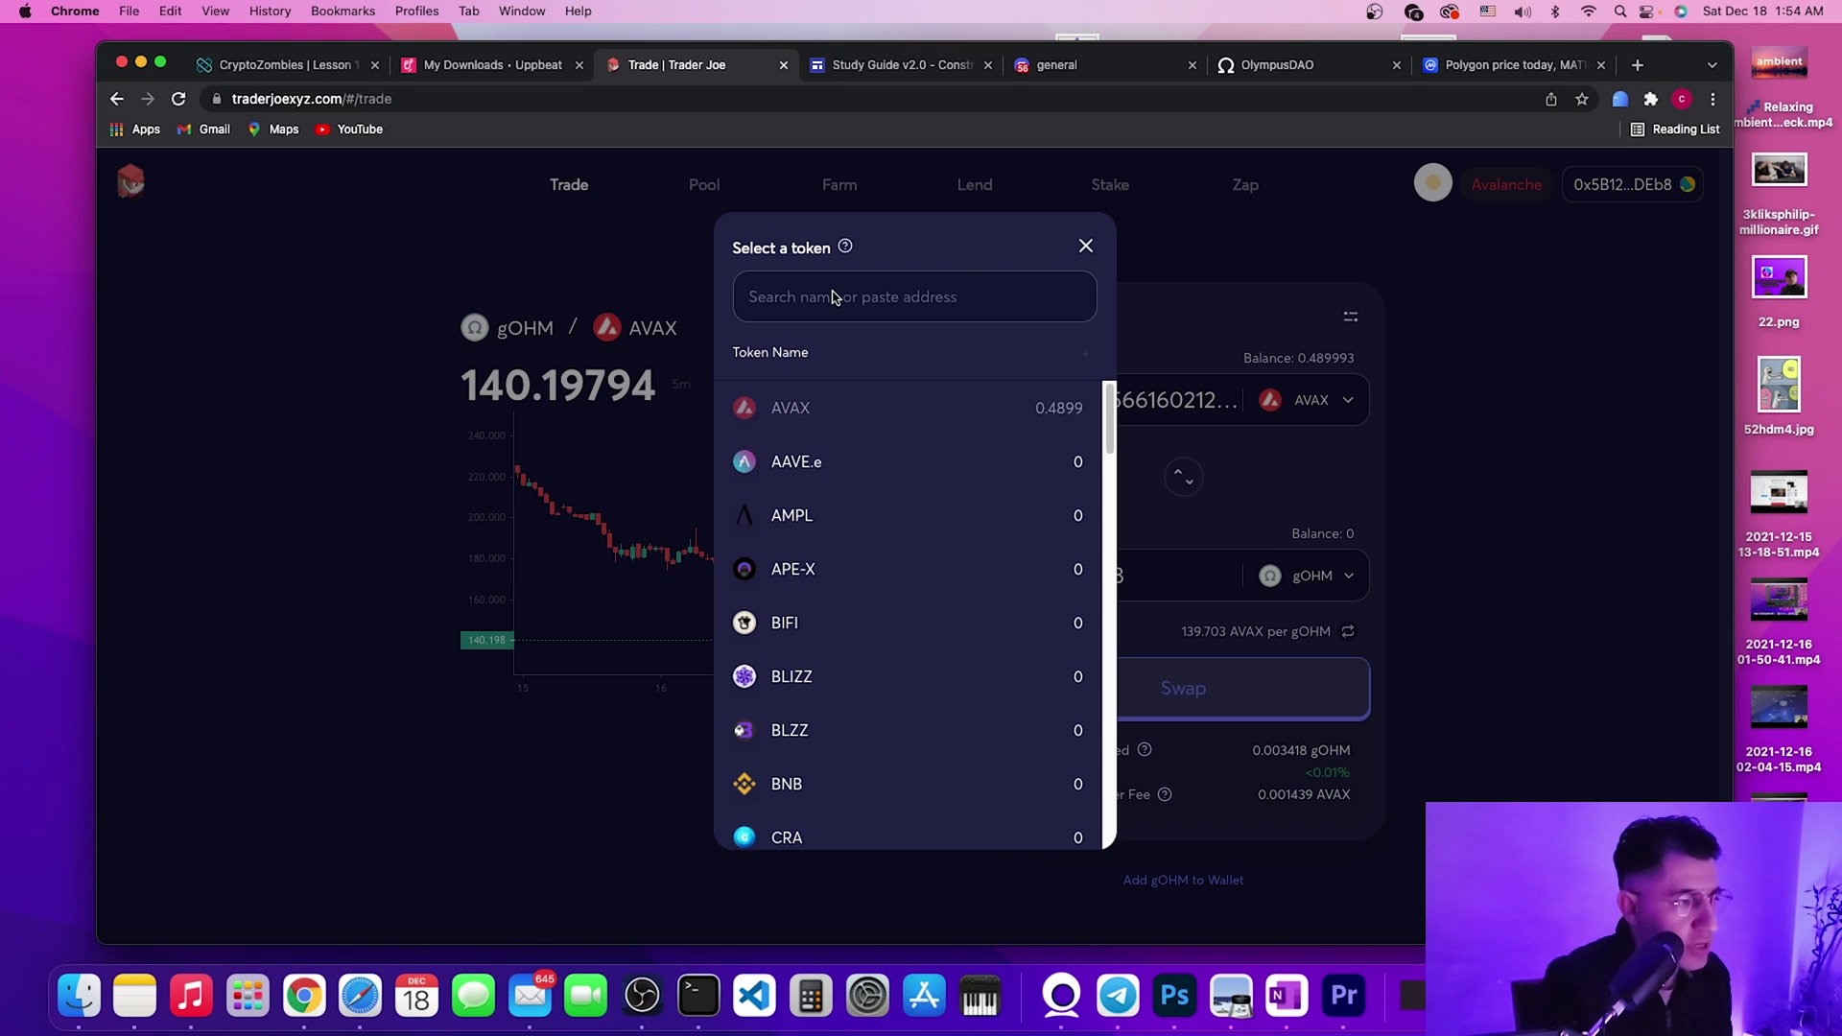
{"action": "type", "text": "oh"}
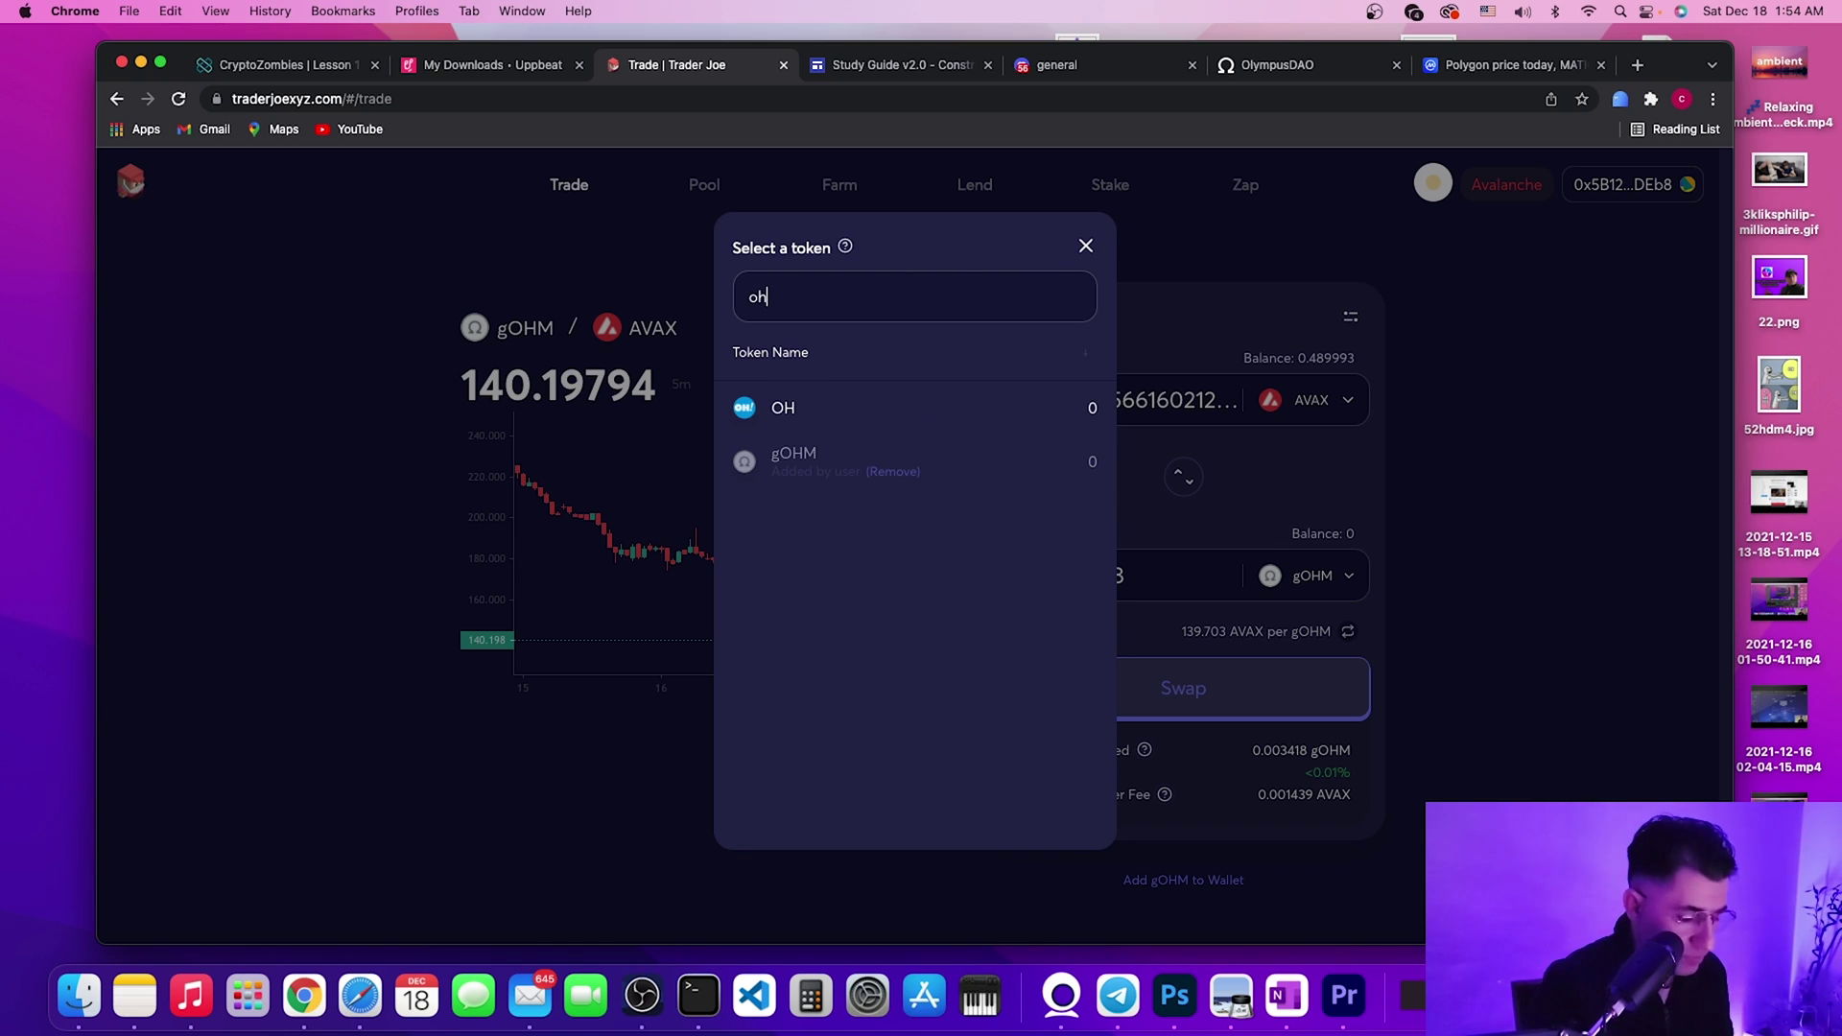
{"action": "type", "text": "m"}
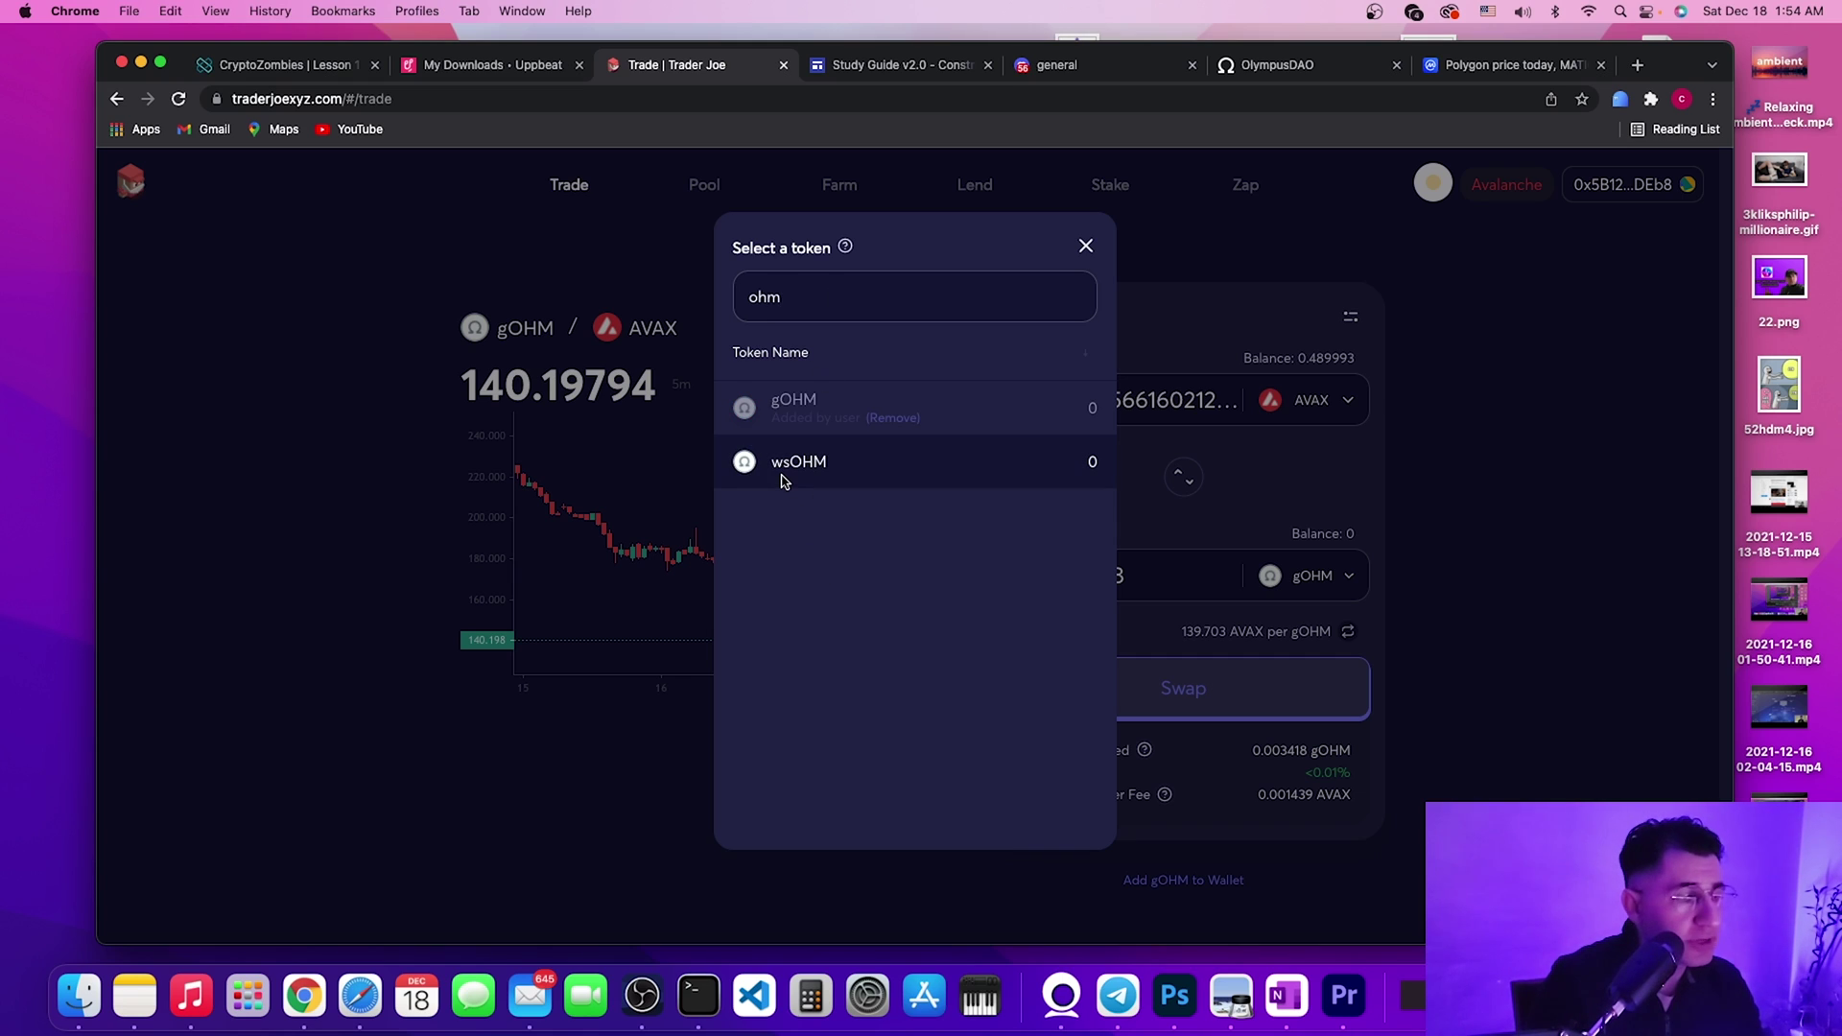
{"action": "left_click", "coordinate": [1083, 243]}
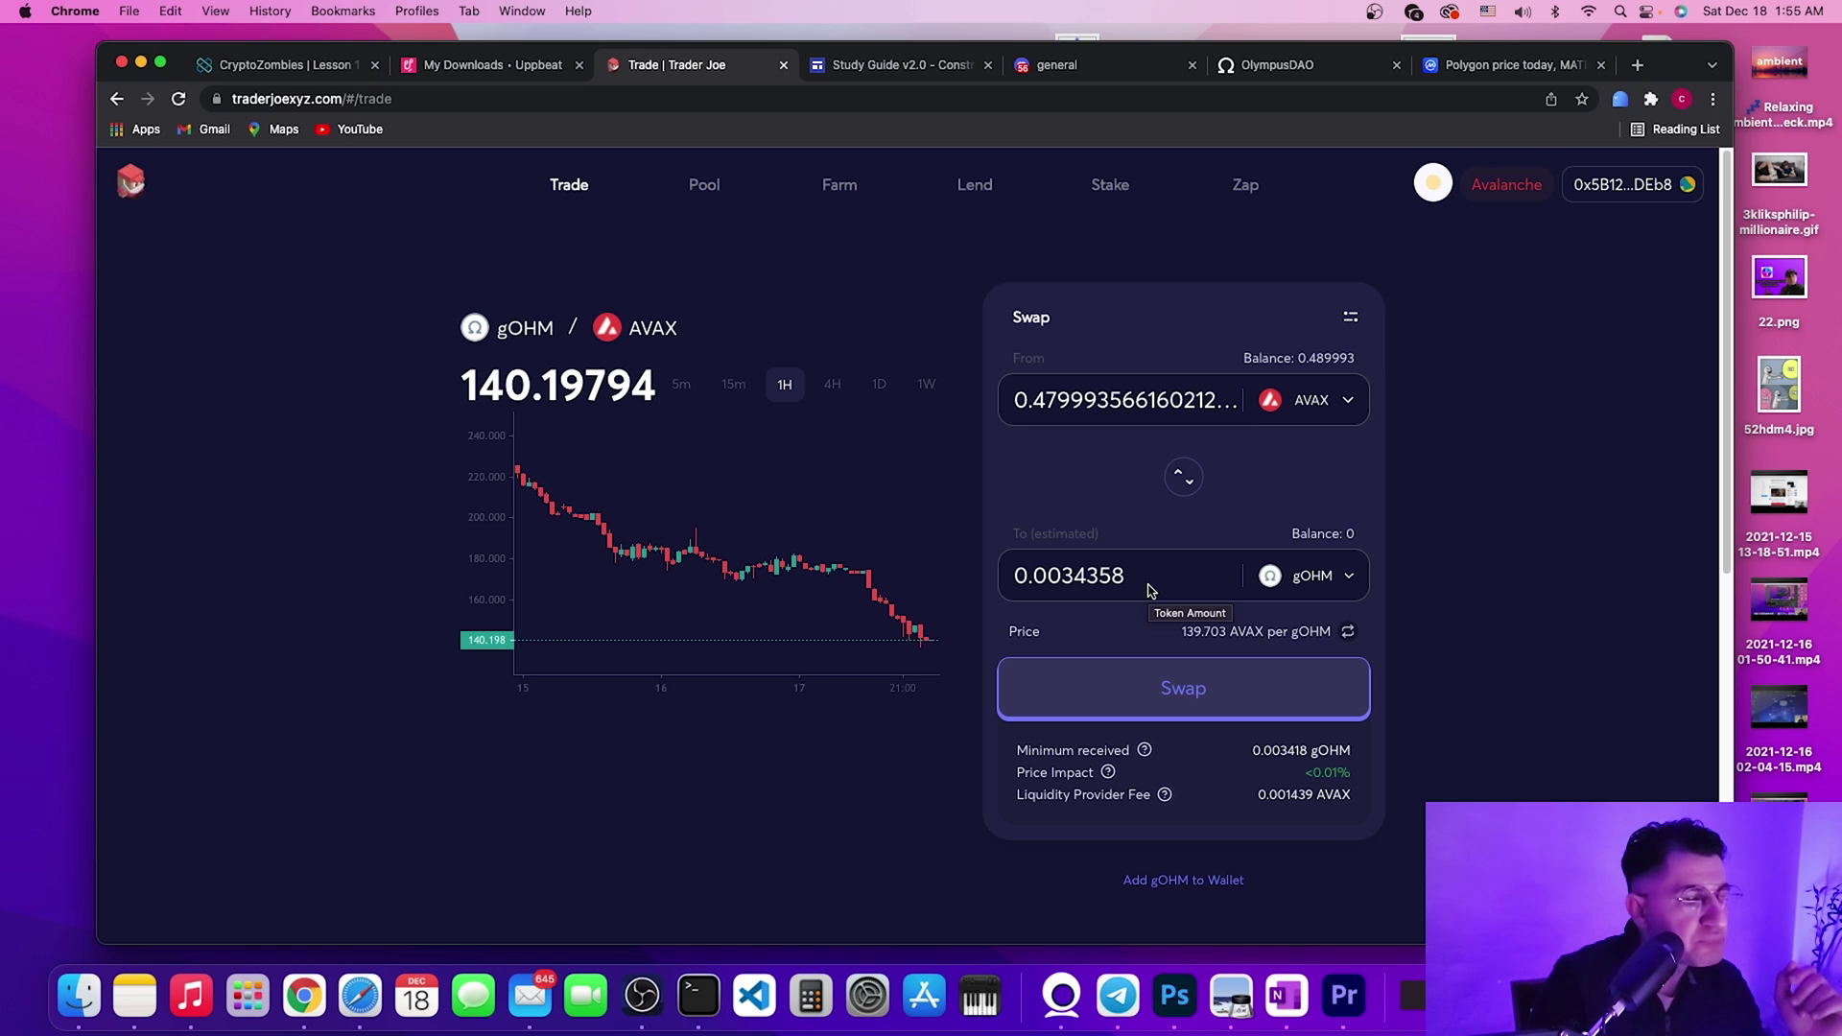
- Change the From amount to 0.20 AVAX, quoting 0.00143161 gOHM
{"action": "double_click", "coordinate": [1151, 402]}
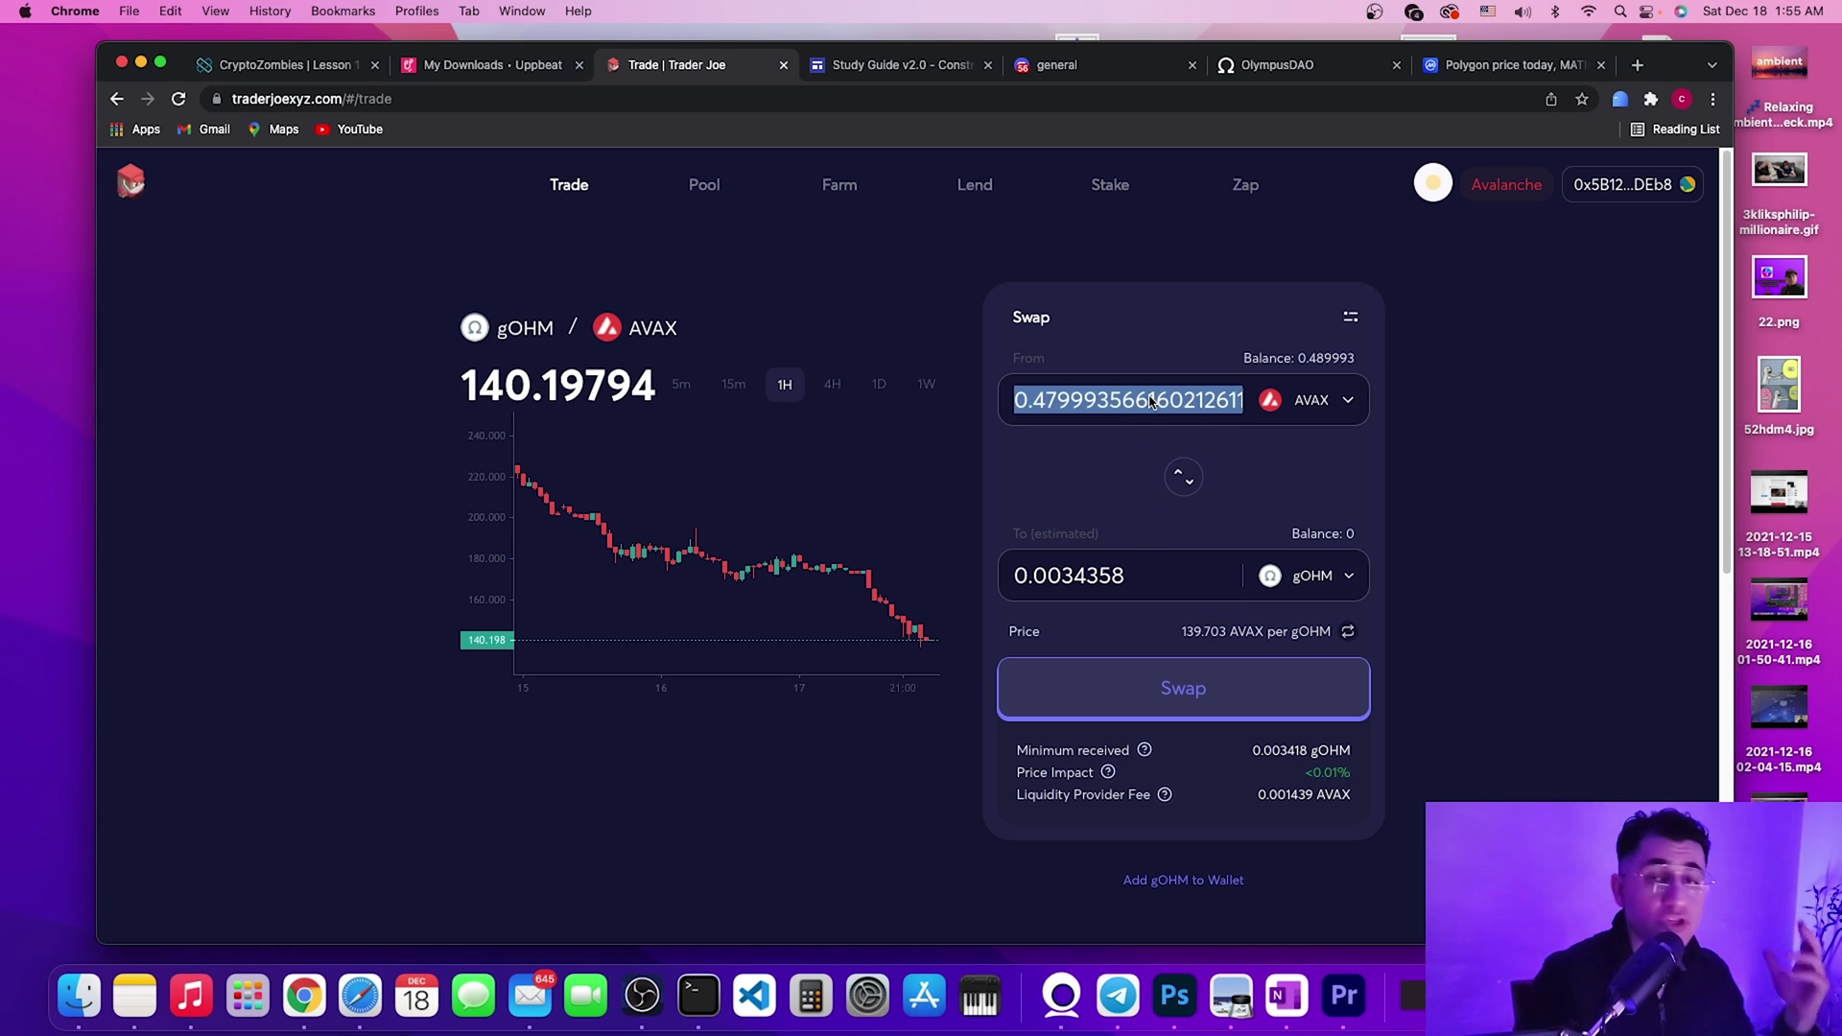
{"action": "key", "text": "BackSpace"}
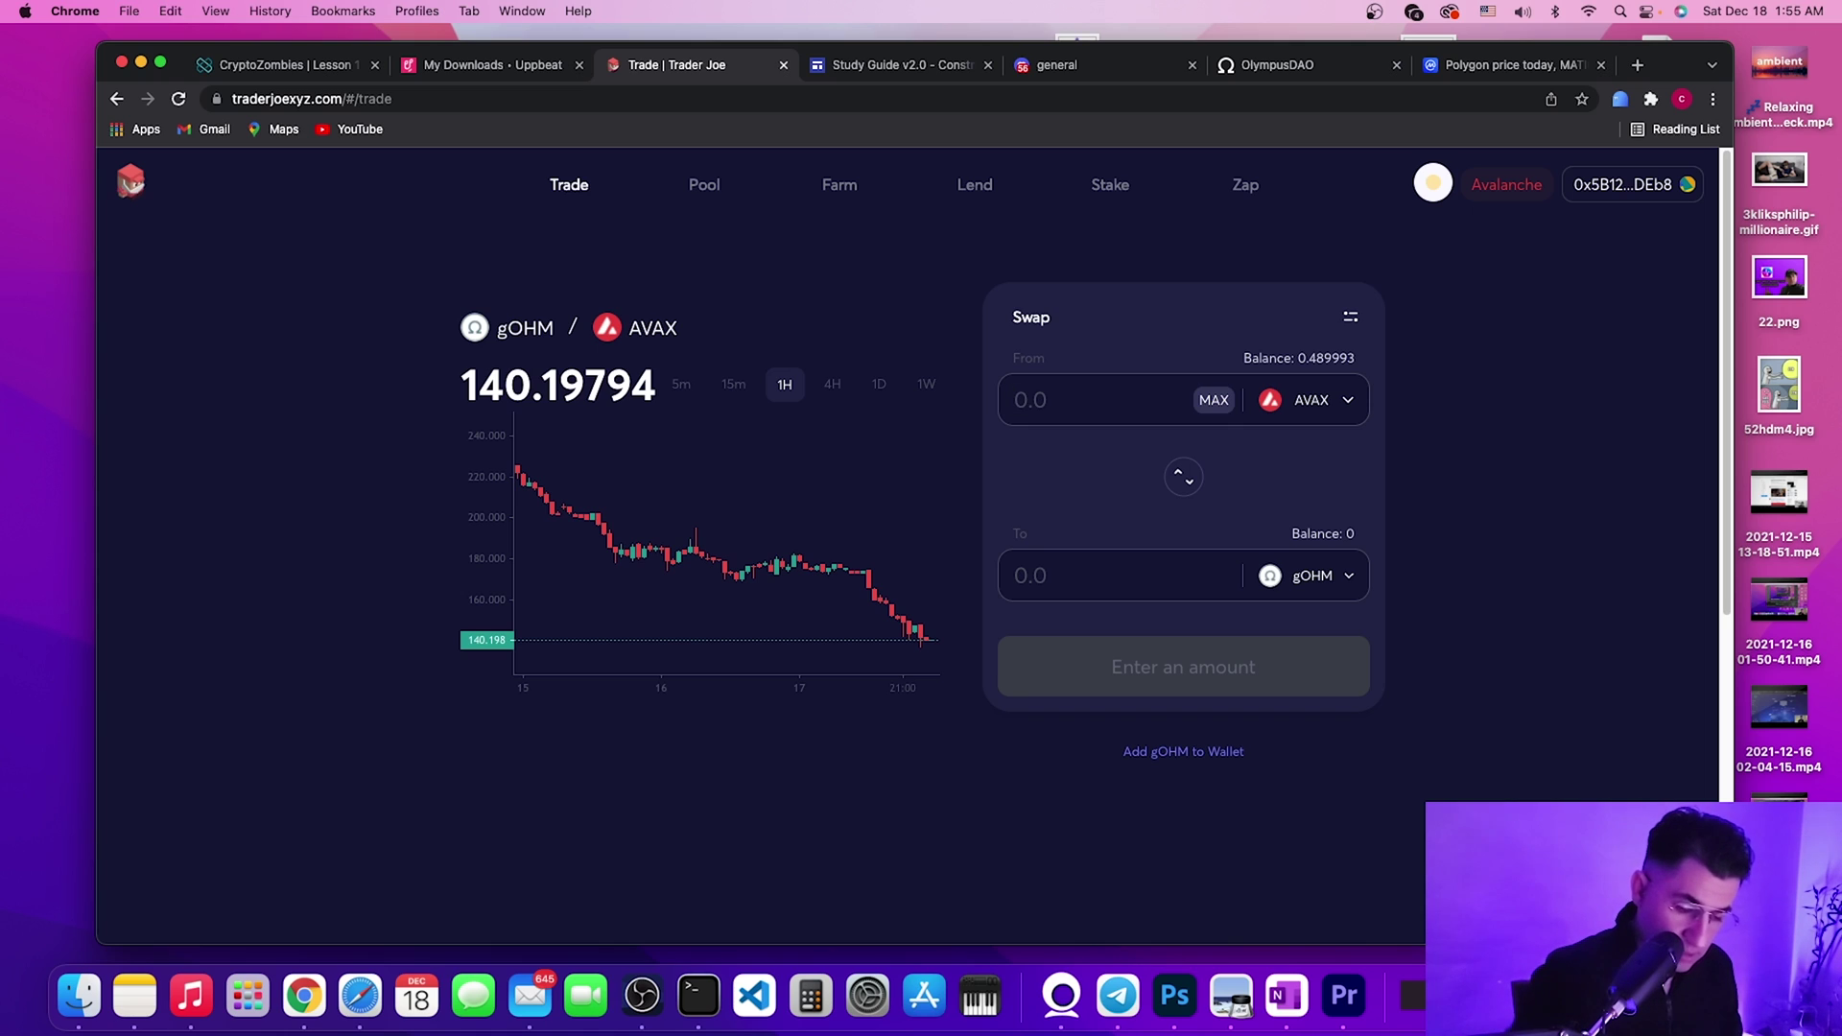
{"action": "left_click", "coordinate": [1221, 402]}
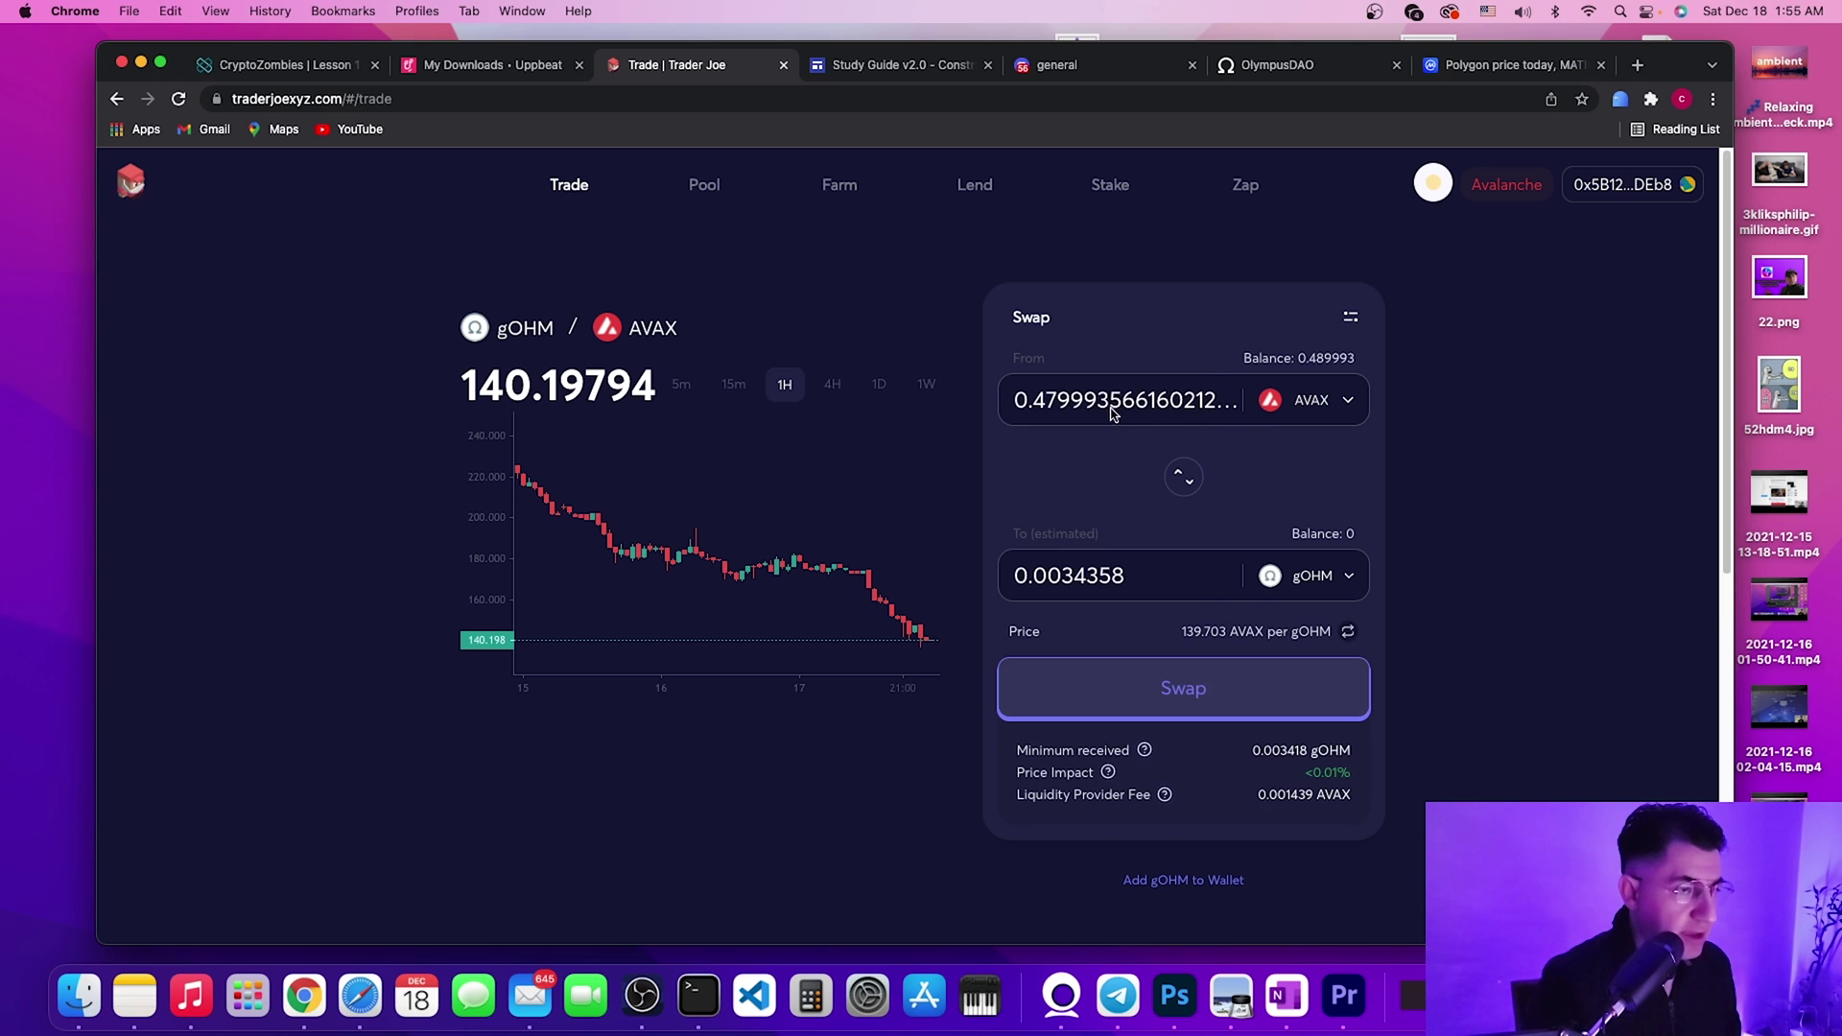
{"action": "left_click", "coordinate": [1195, 405]}
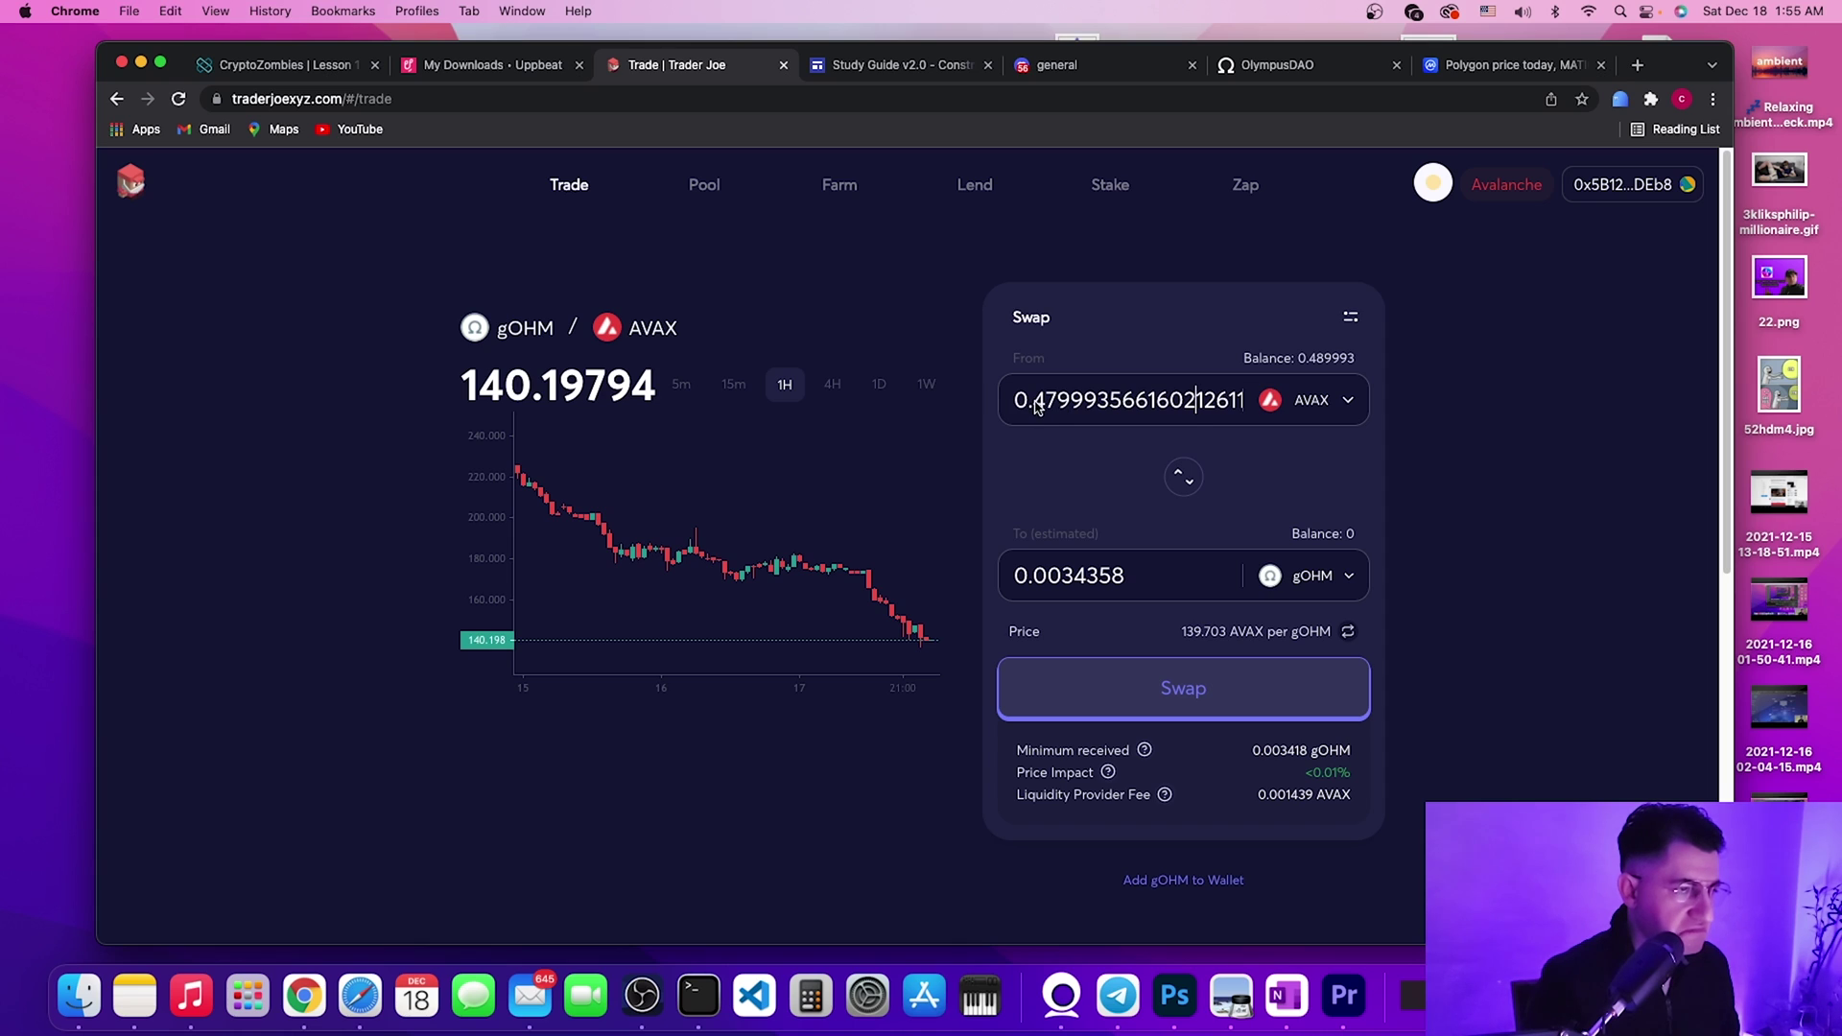
{"action": "left_click_drag", "start_coordinate": [1038, 403], "coordinate": [1248, 401]}
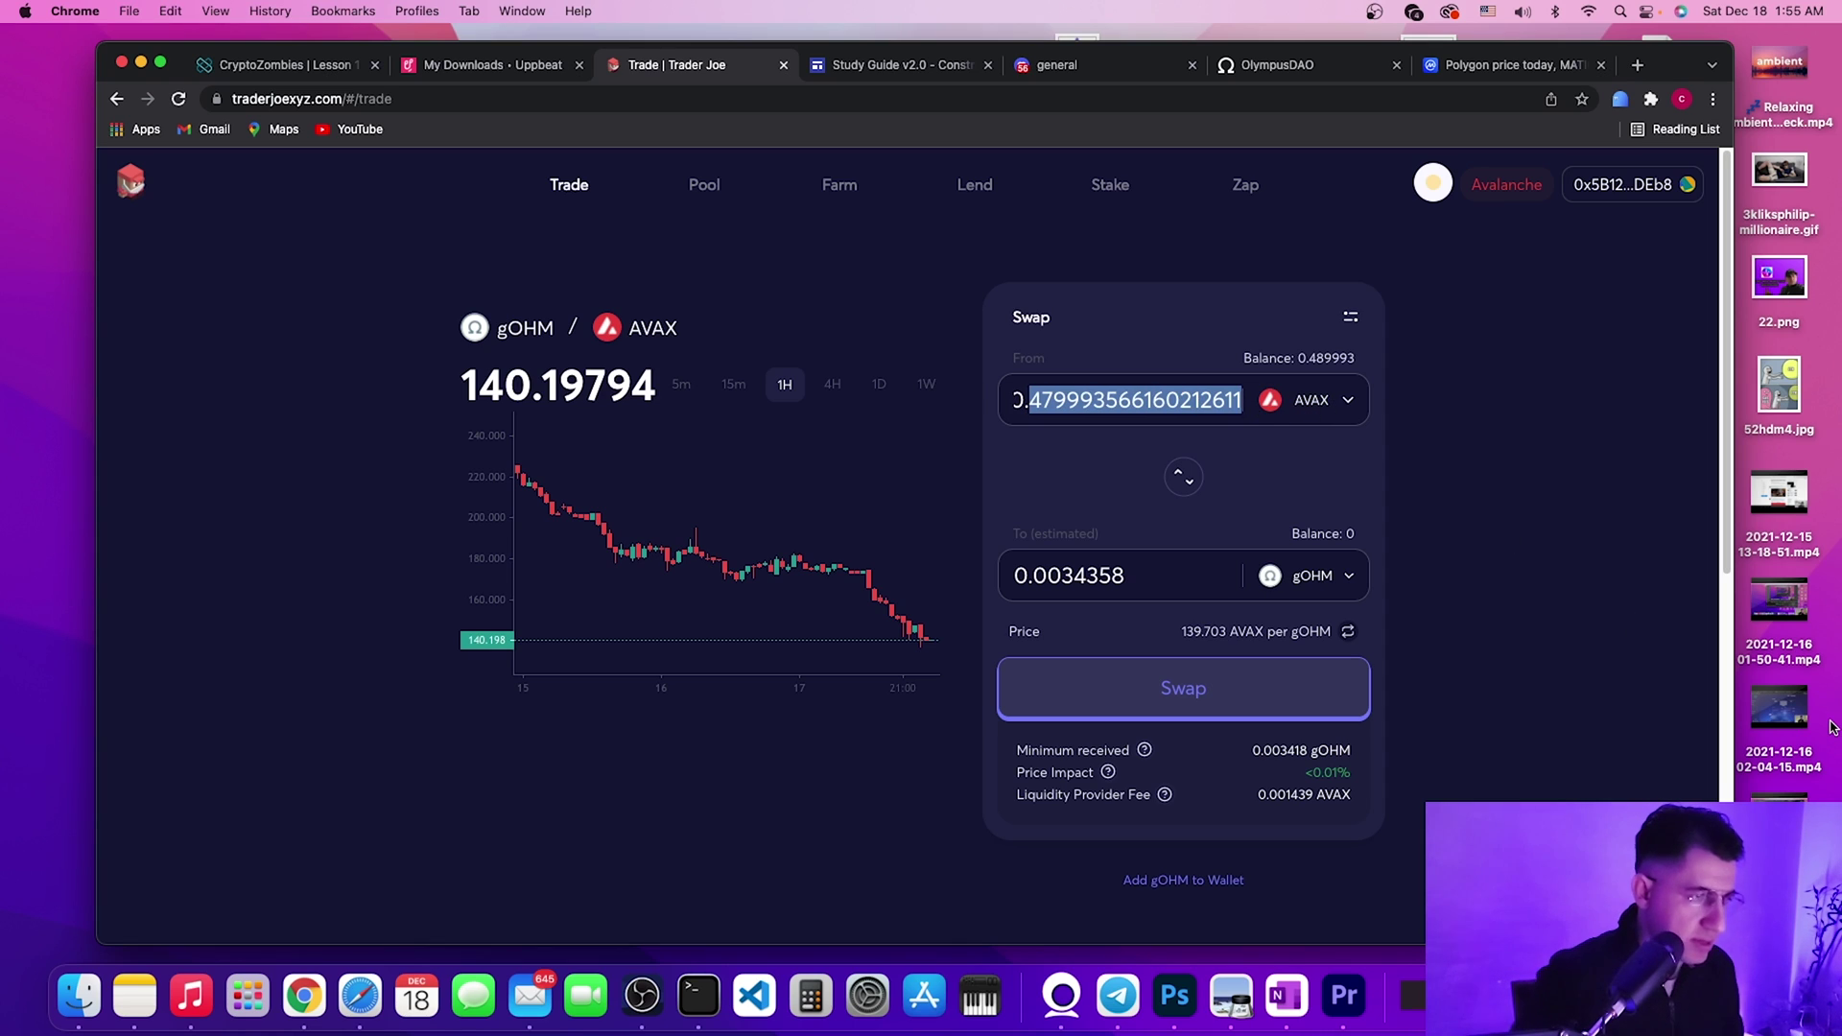
{"action": "type", "text": "0"}
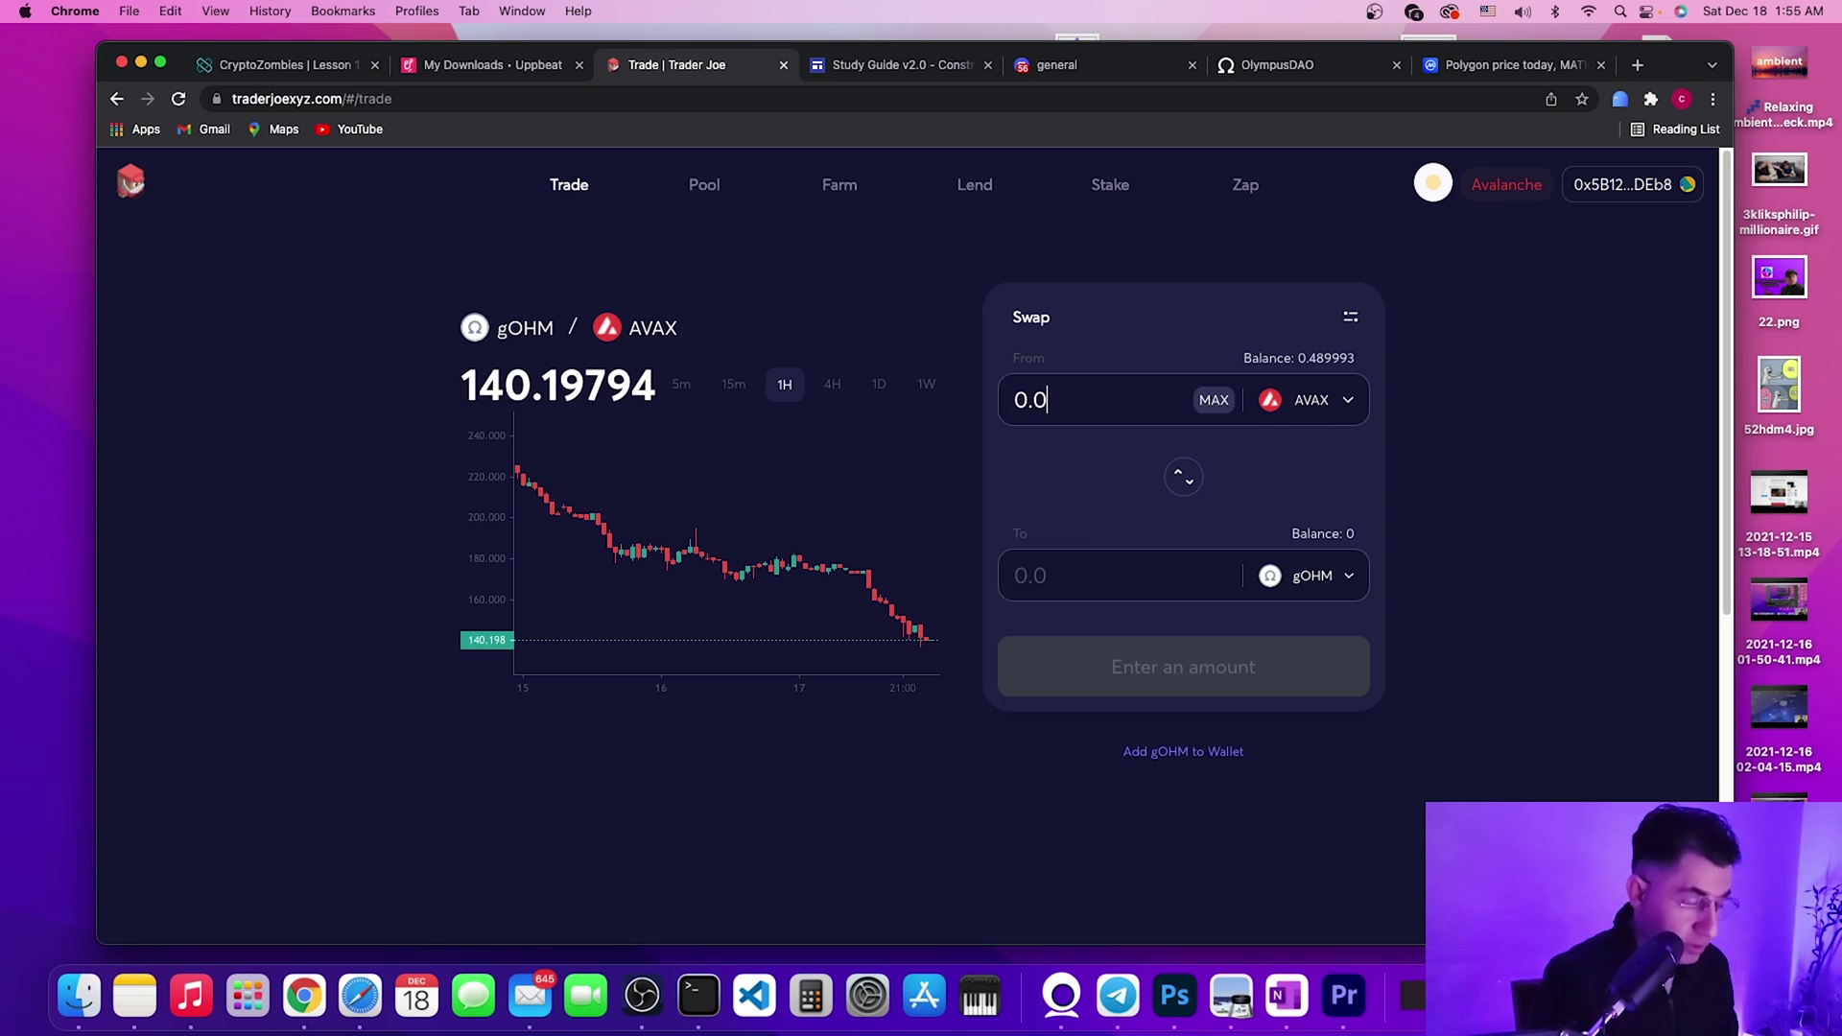
{"action": "type", "text": "20"}
{"action": "key", "text": "BackSpace"}
{"action": "key", "text": "BackSpace"}
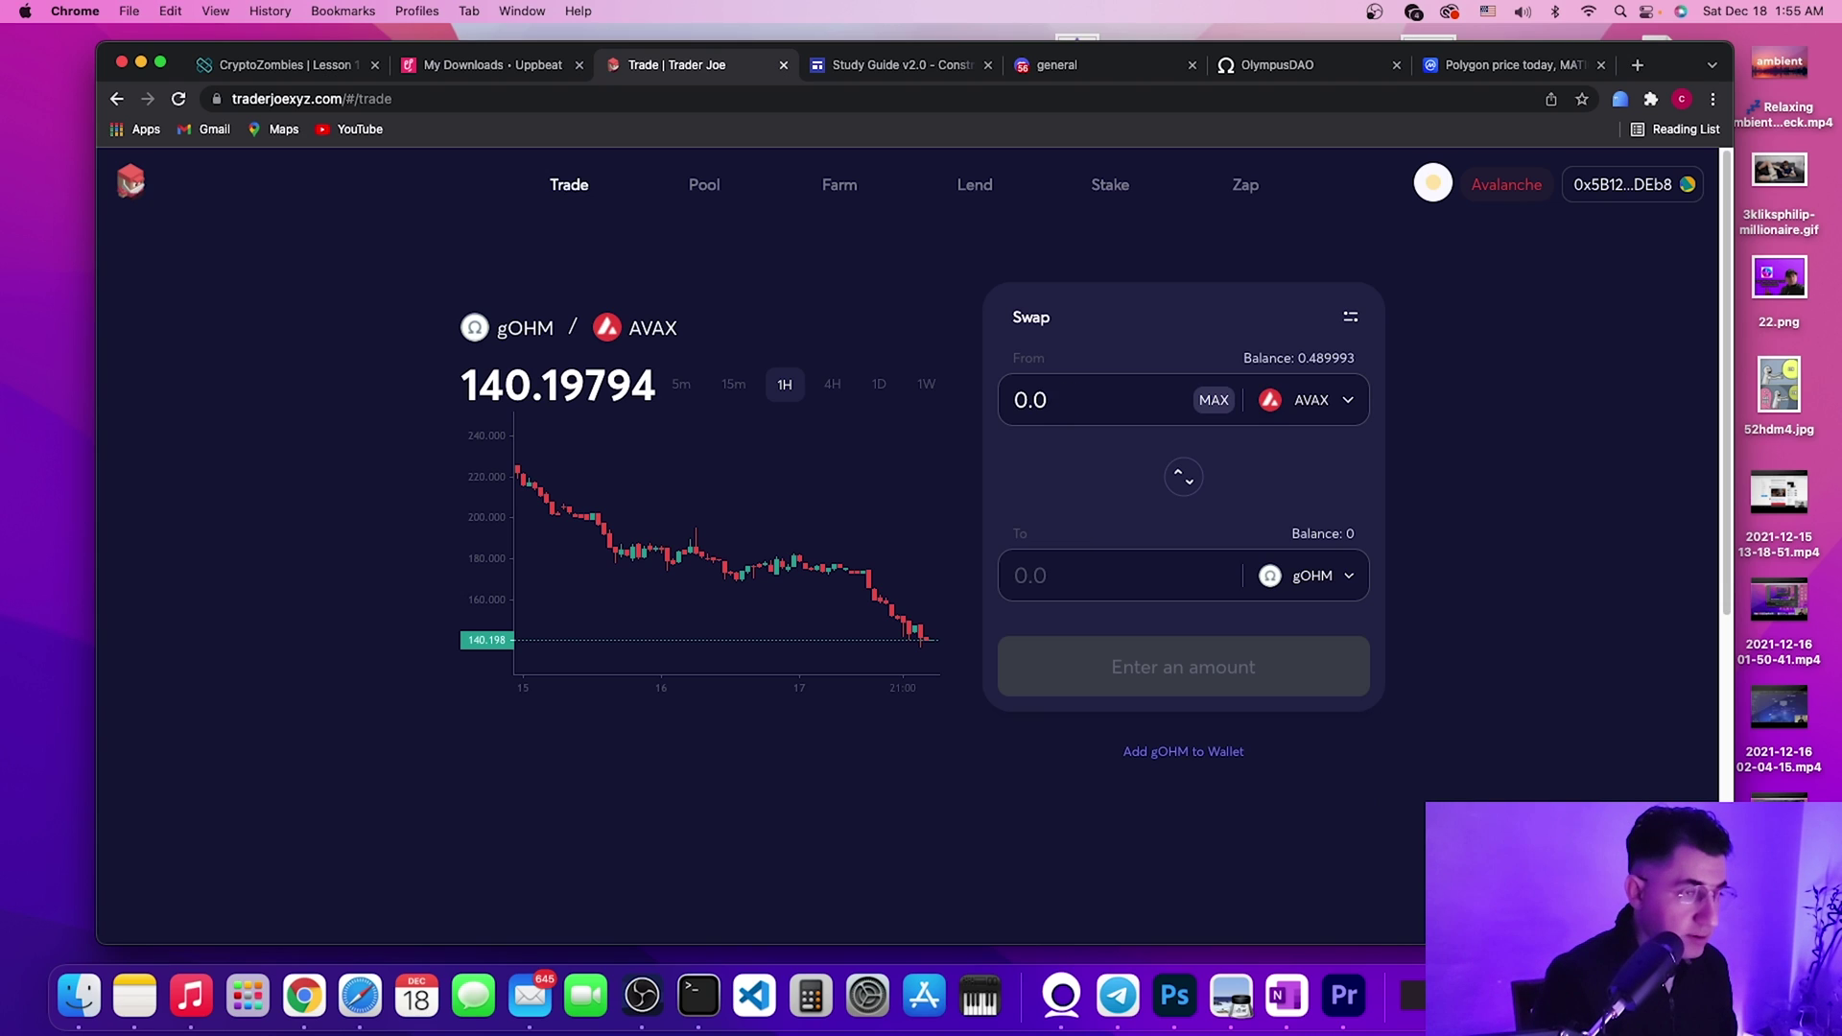
{"action": "type", "text": "20"}
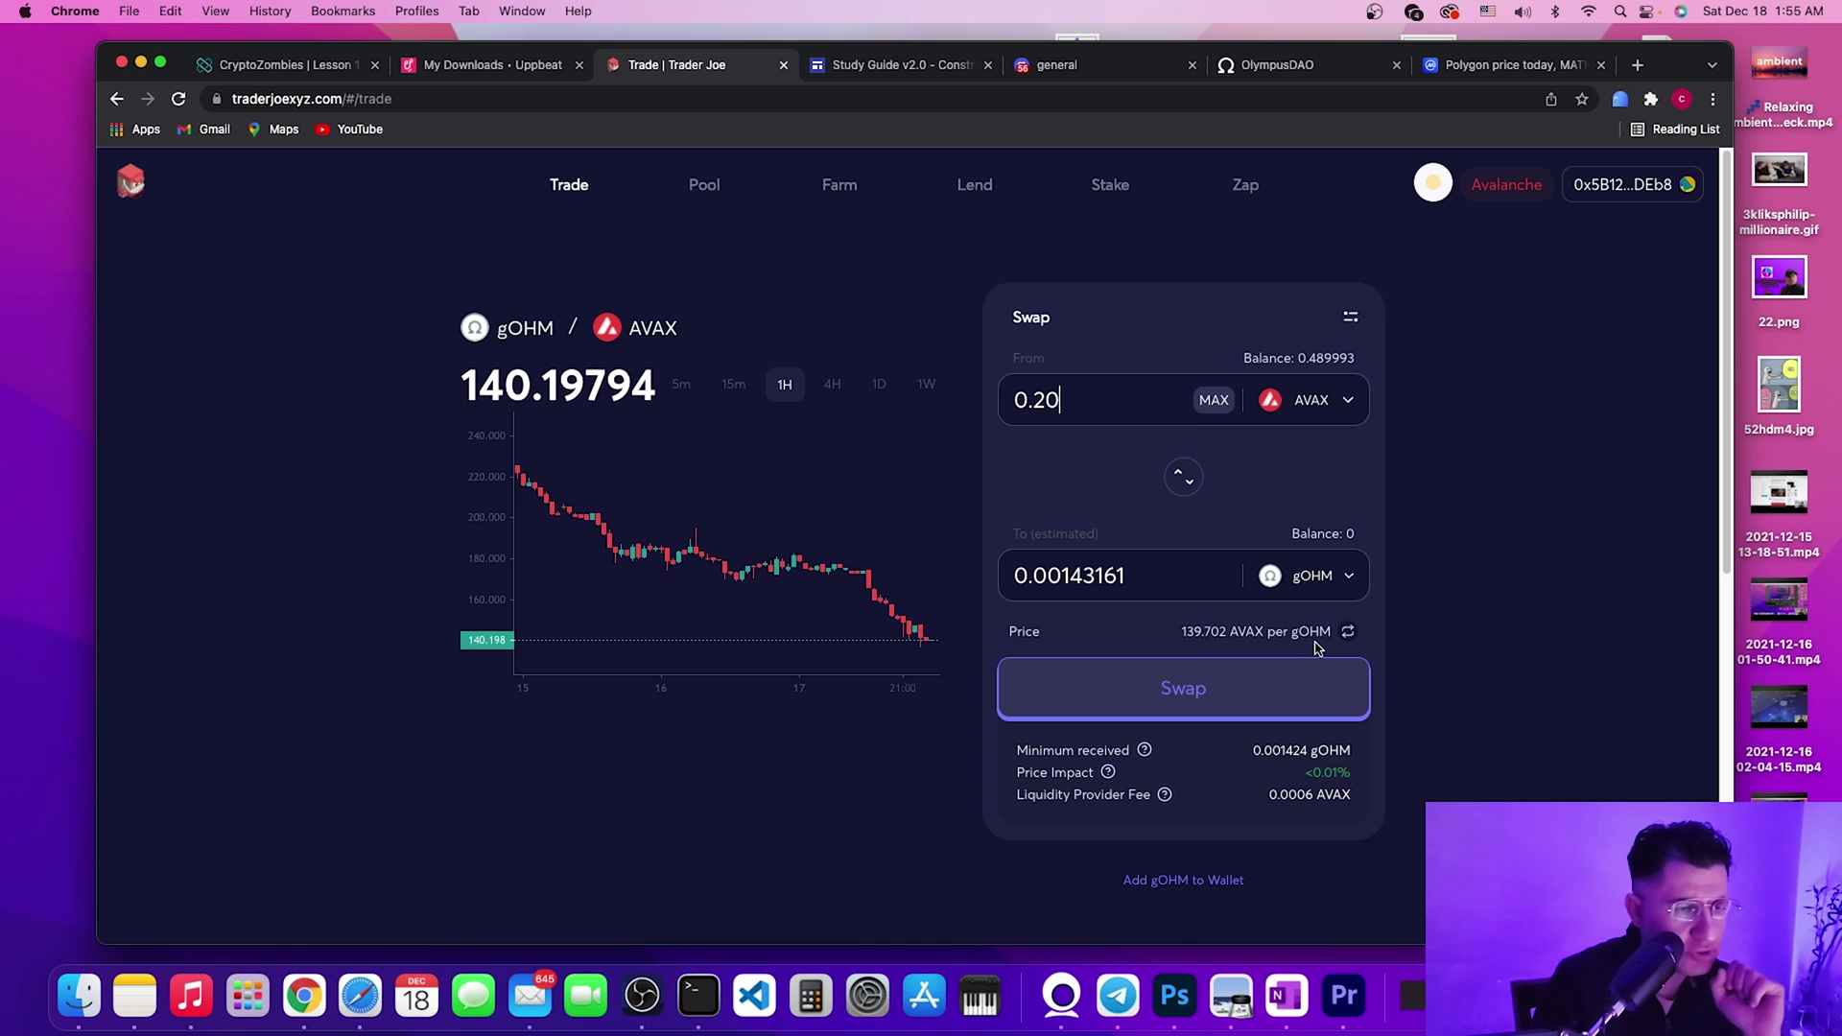
- Swap 0.2 AVAX for 0.00143161 gOHM, accepting the price update and confirming in MetaMask
{"action": "left_click", "coordinate": [1222, 695]}
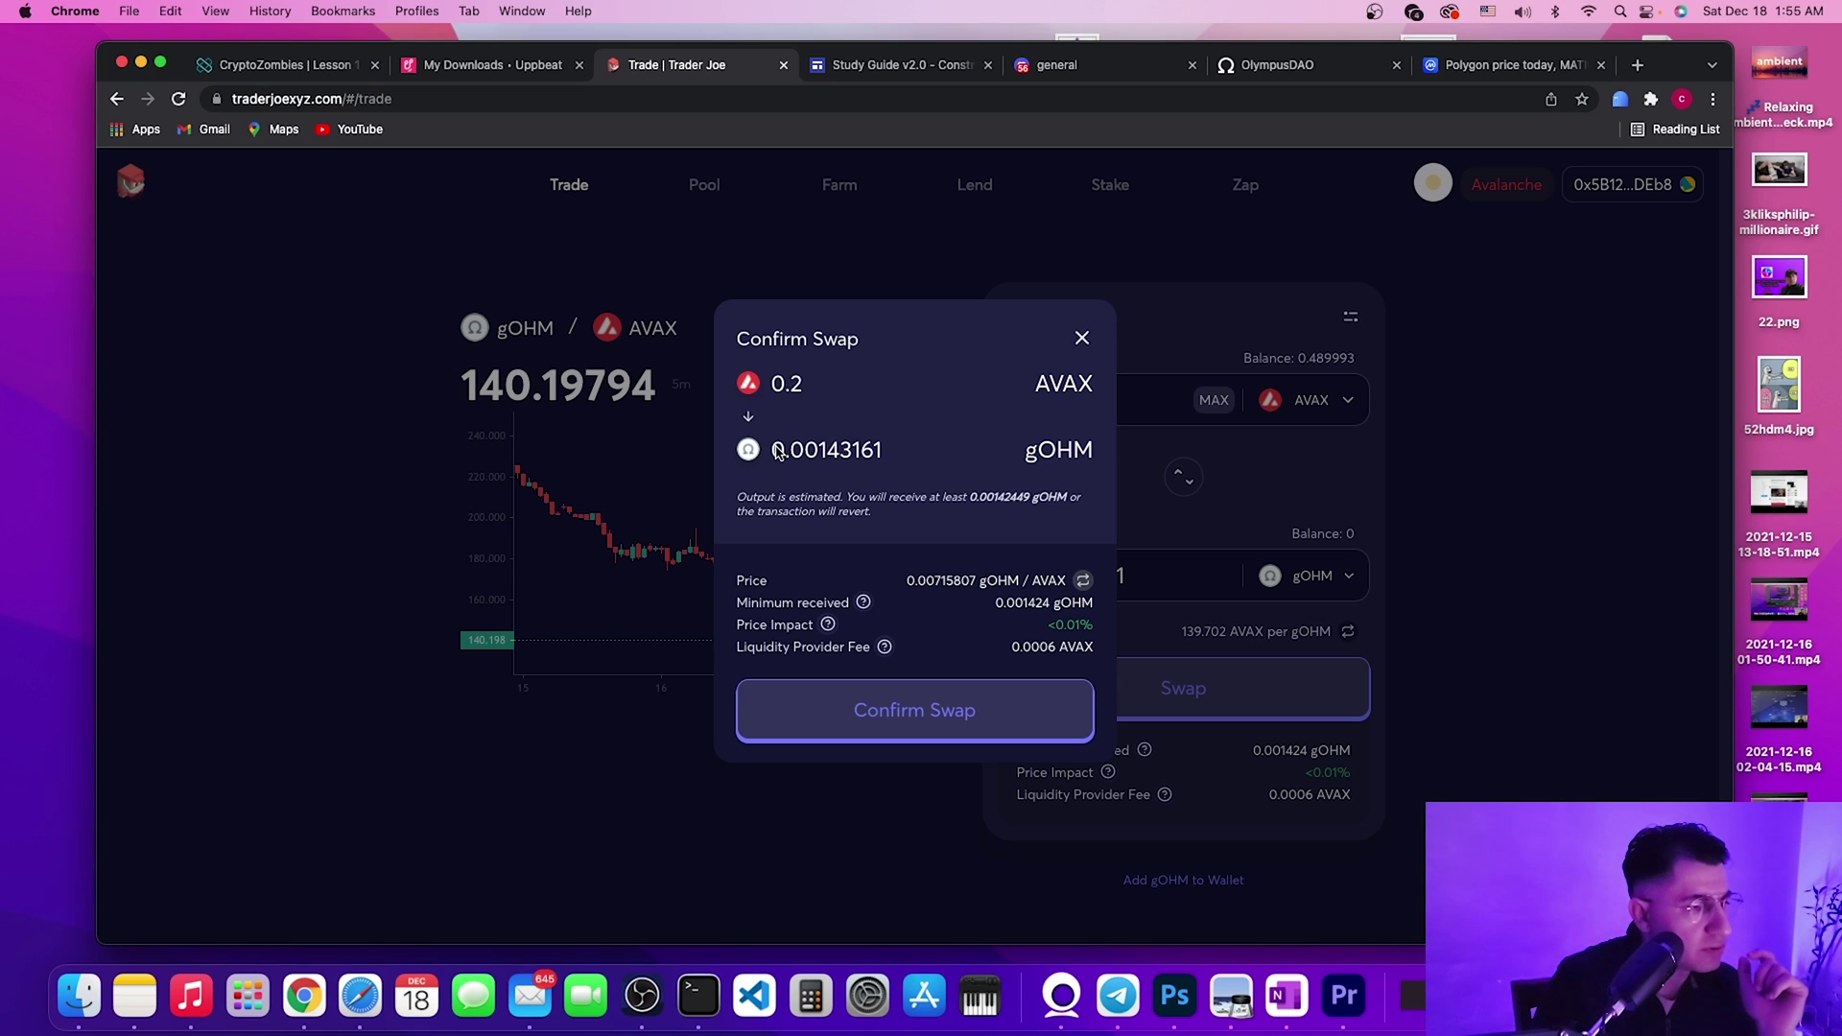
{"action": "left_click_drag", "start_coordinate": [778, 453], "coordinate": [938, 452]}
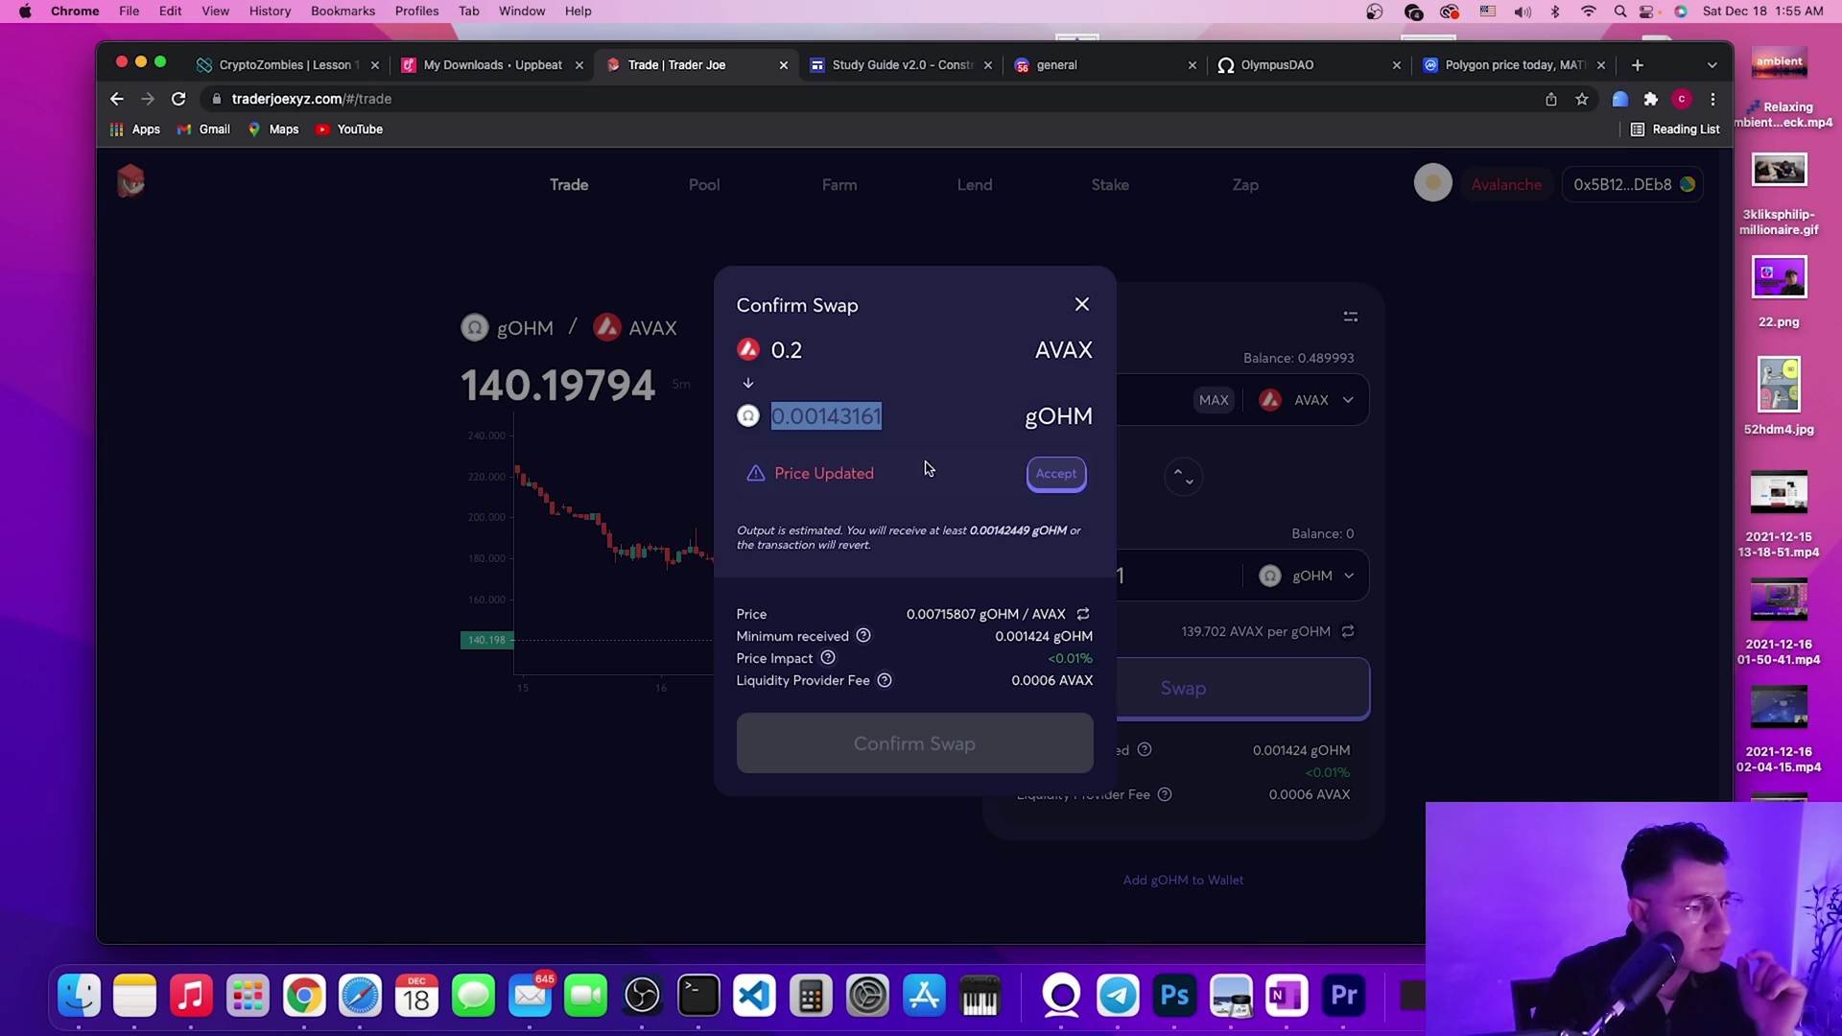
{"action": "left_click", "coordinate": [1030, 481]}
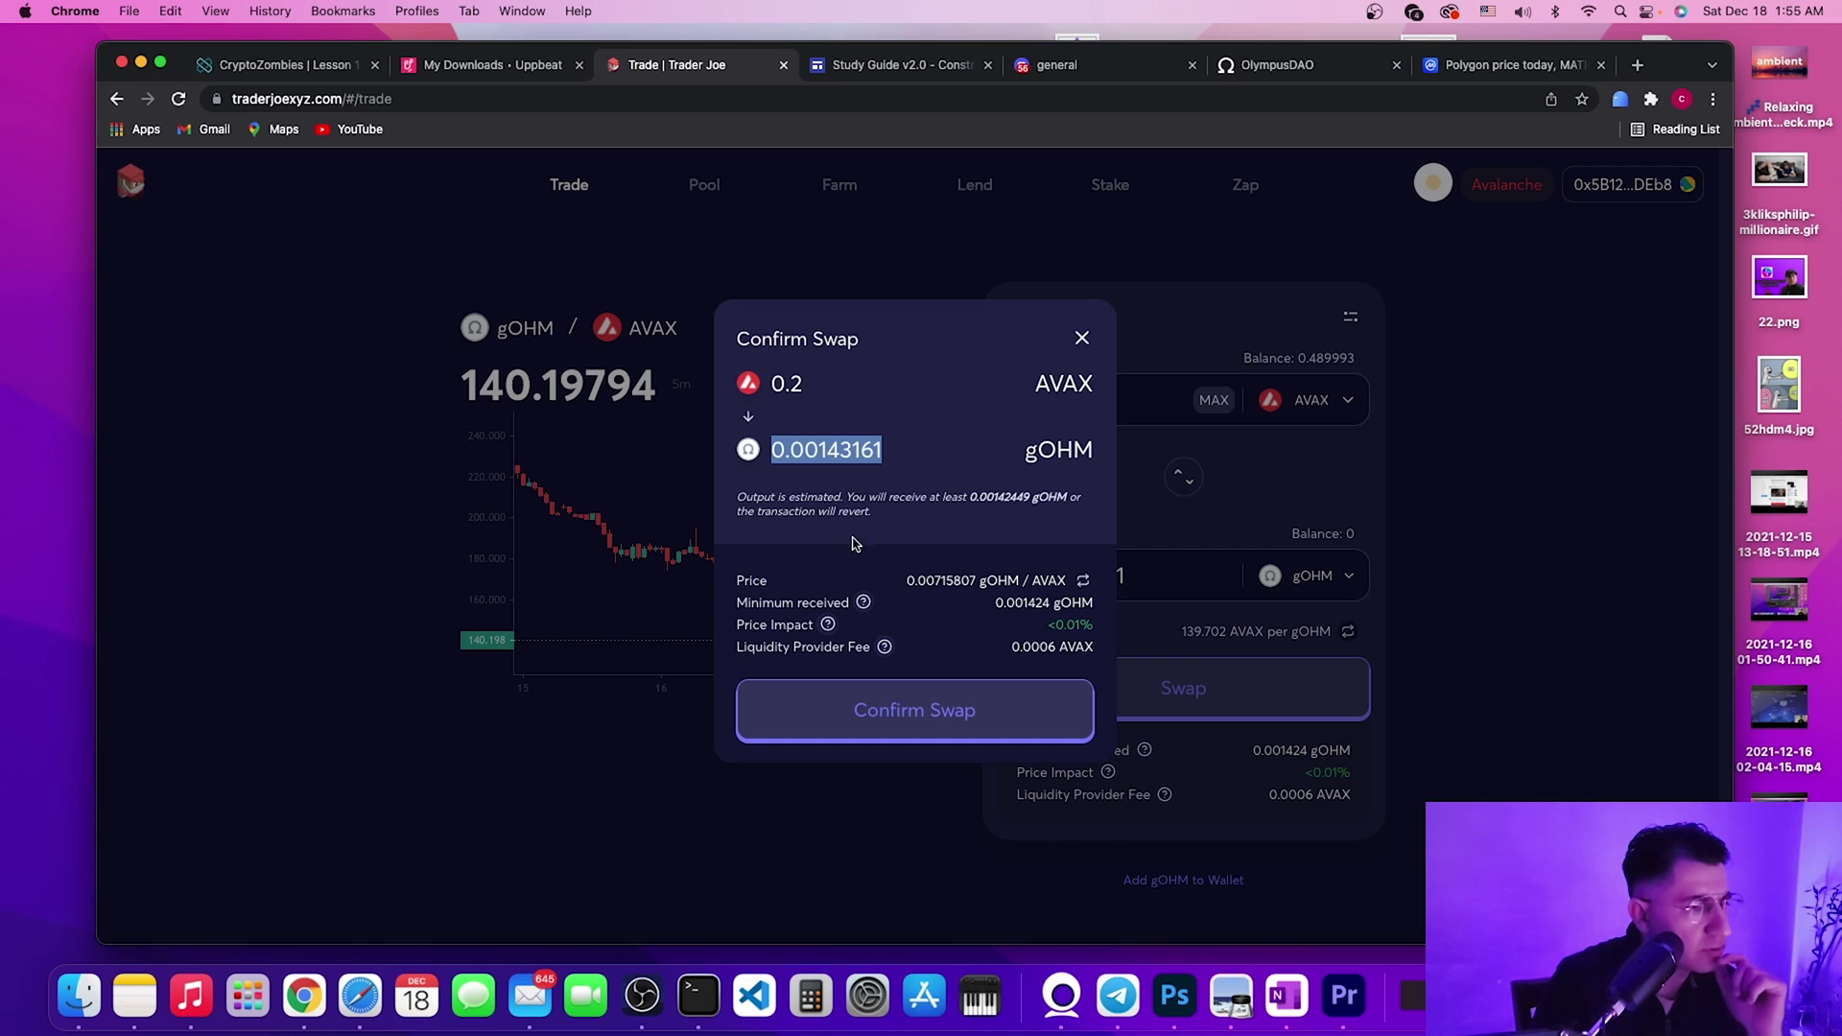
{"action": "left_click", "coordinate": [915, 729]}
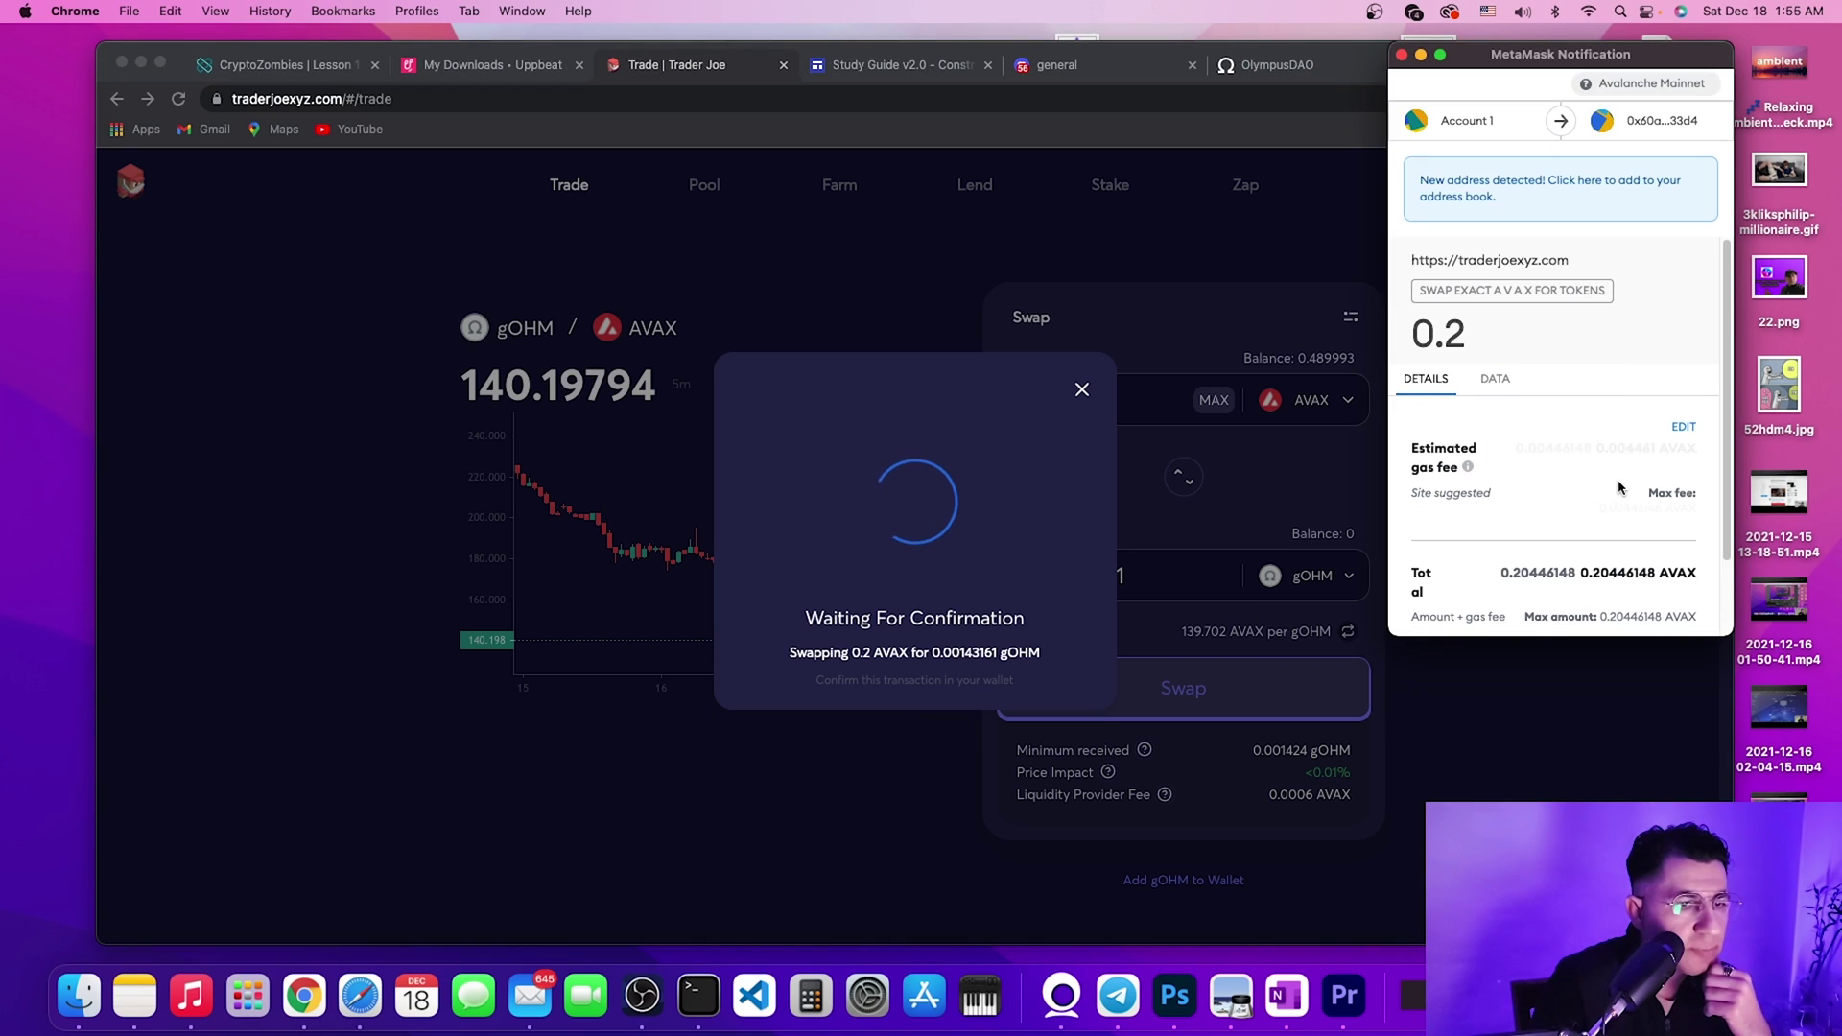
{"action": "scroll", "coordinate": [1619, 487], "scroll_direction": "down", "scroll_amount": 2}
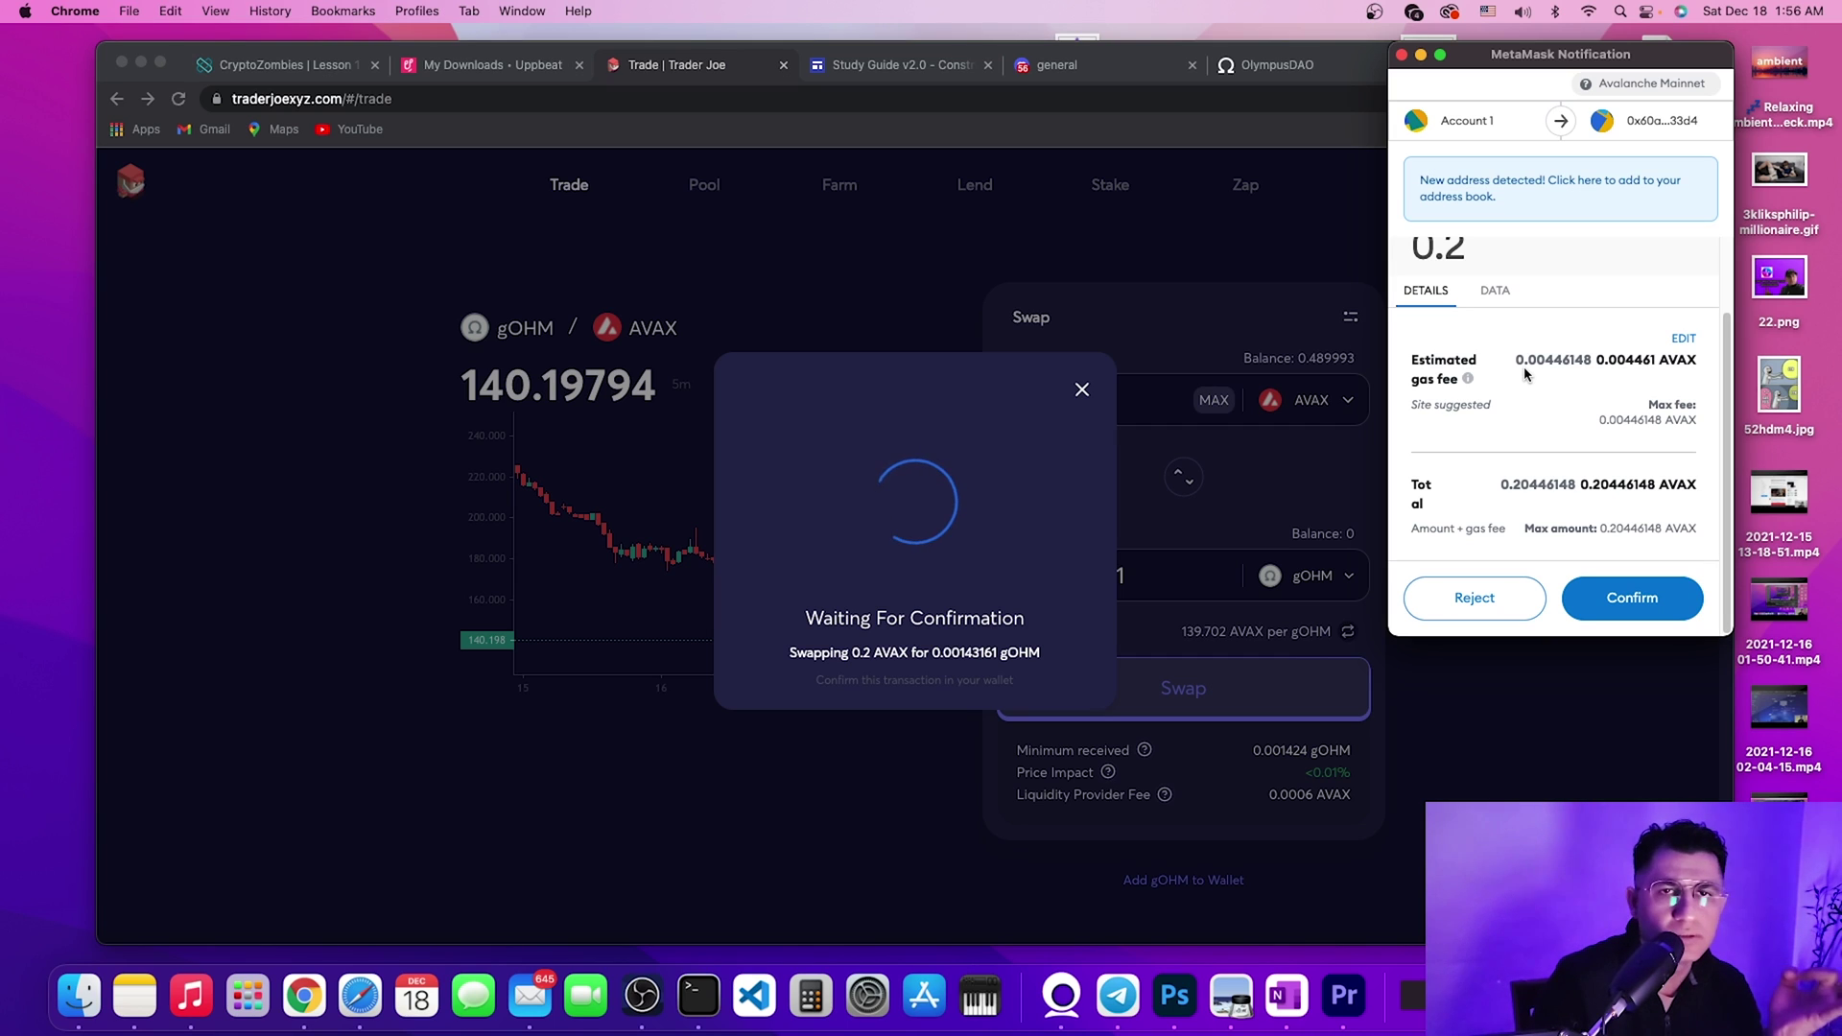
{"action": "left_click", "coordinate": [1634, 618]}
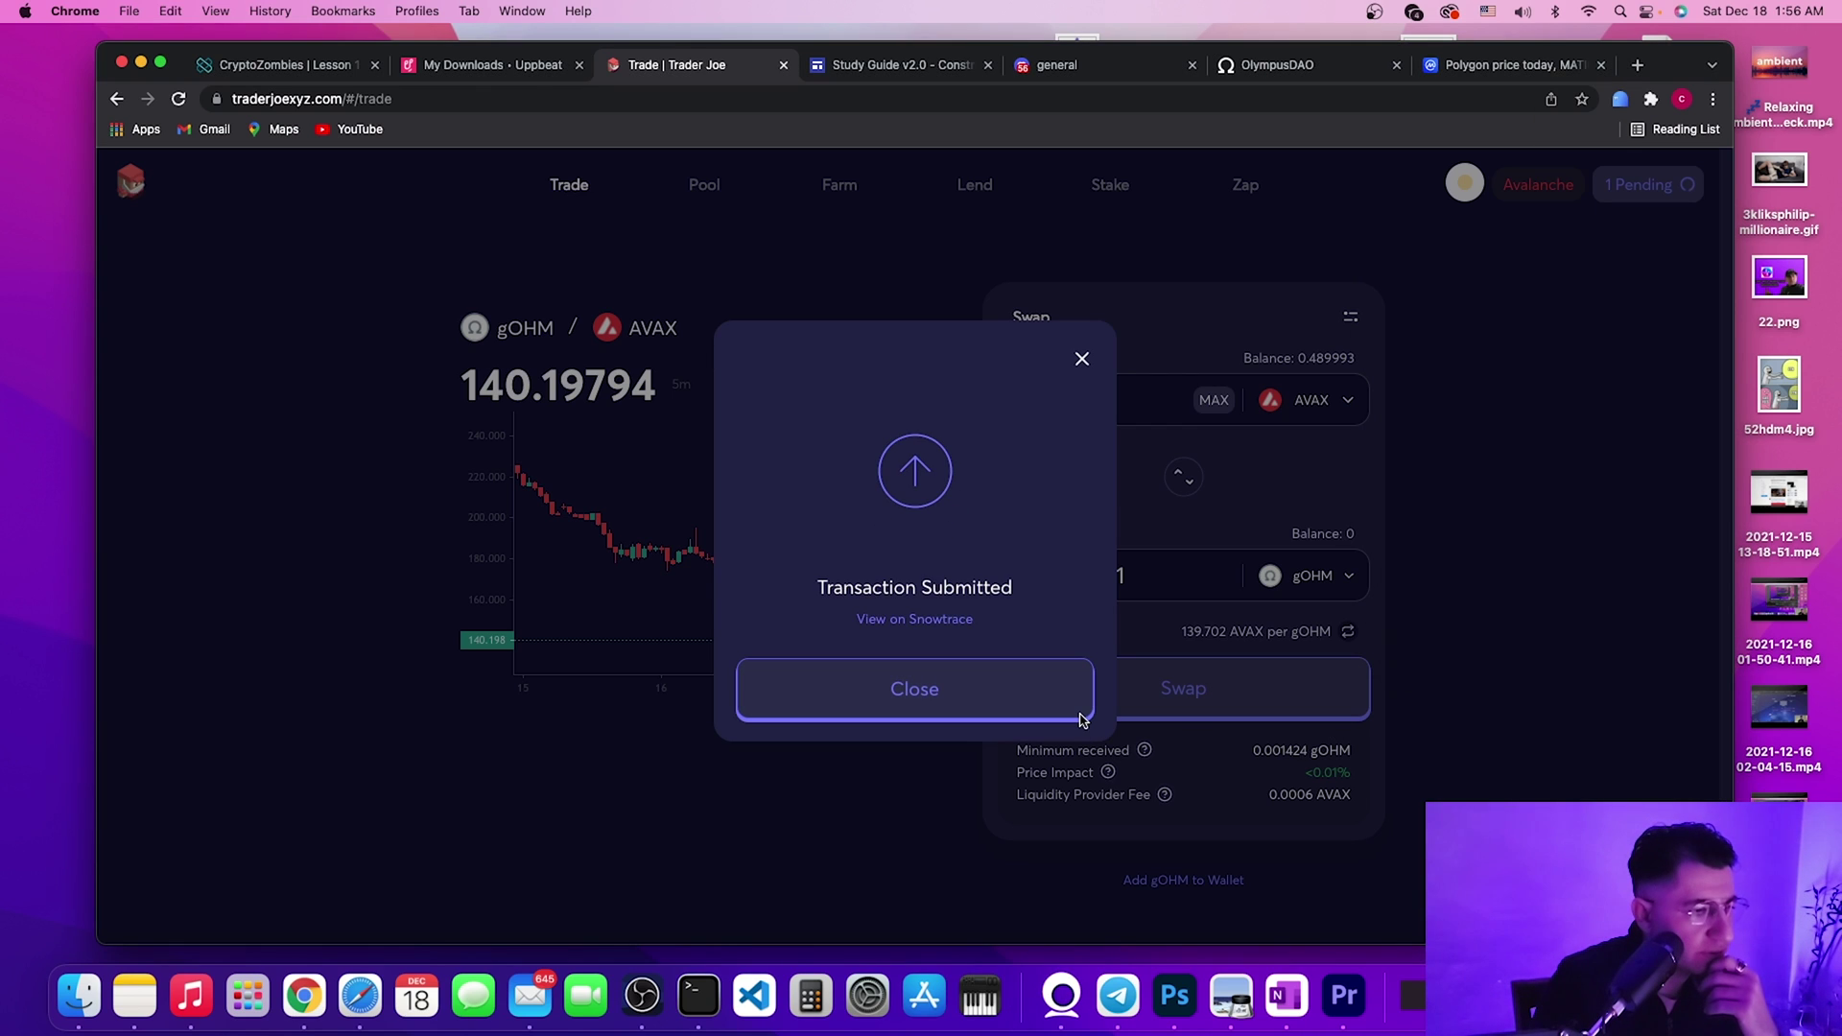
- Dismiss the Transaction Submitted dialog and the token-list update popup
{"action": "left_click", "coordinate": [910, 698]}
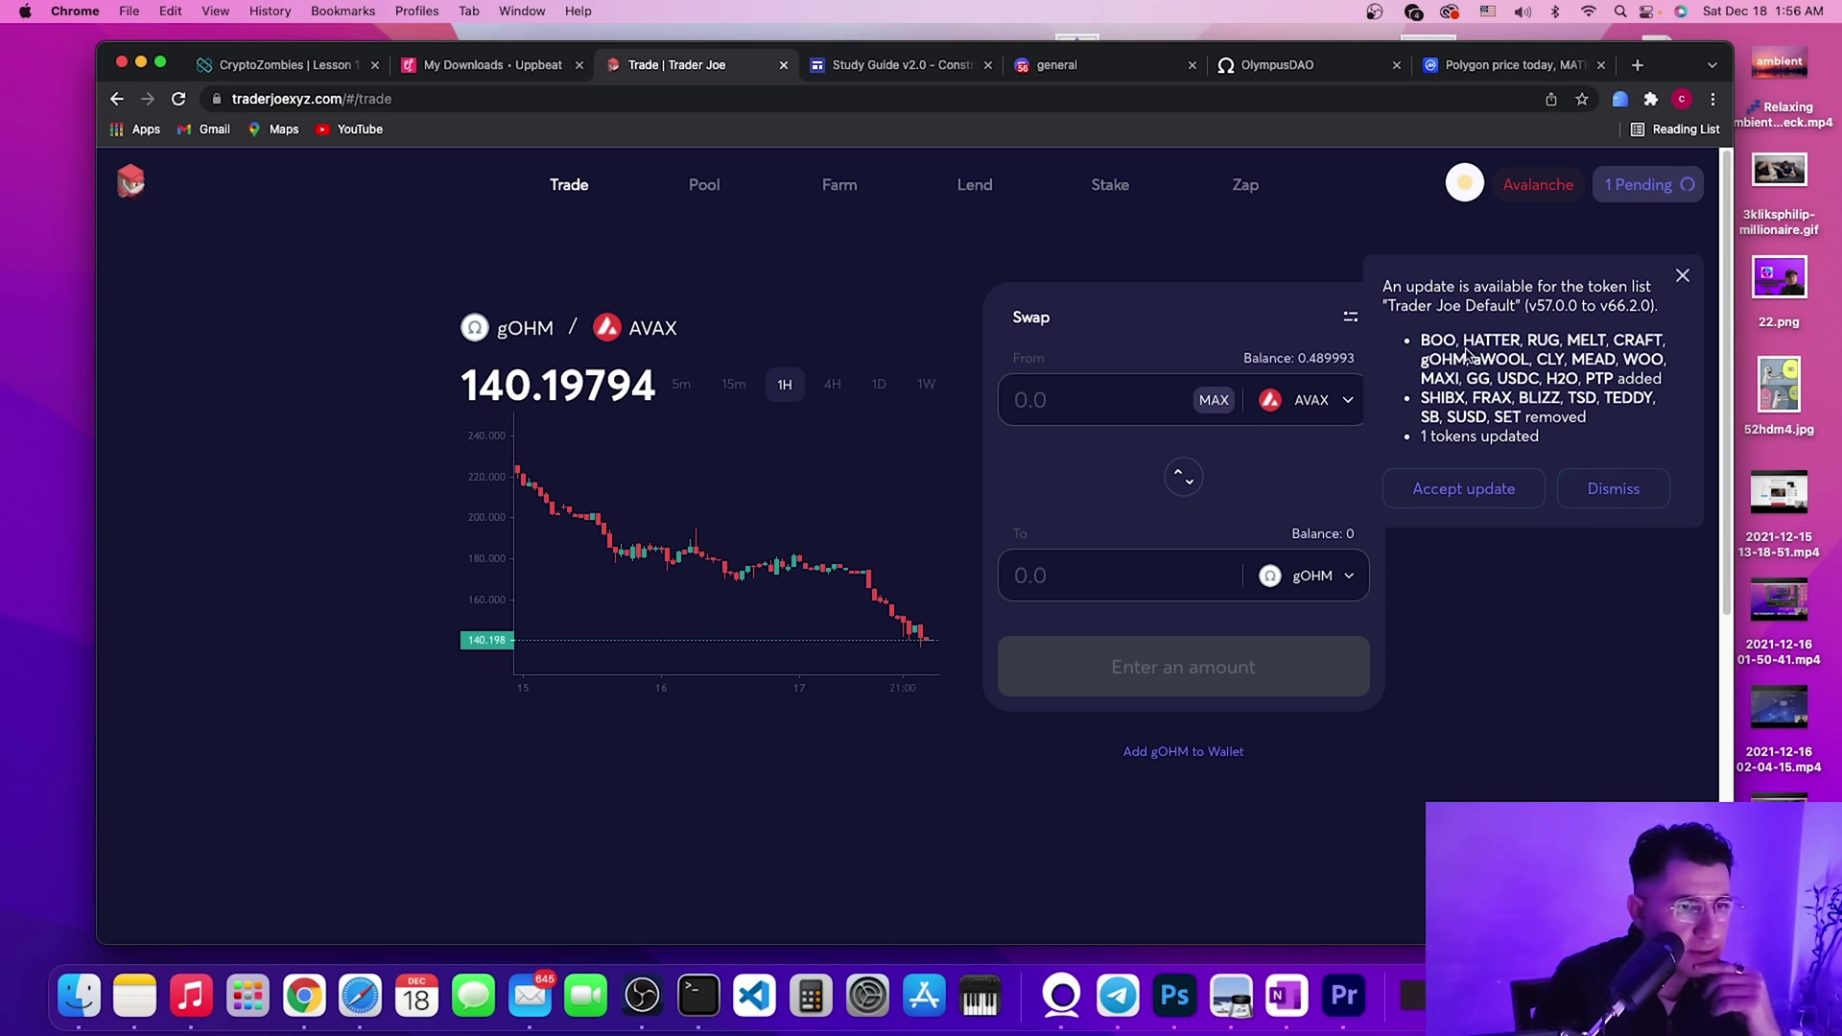
{"action": "left_click", "coordinate": [1681, 277]}
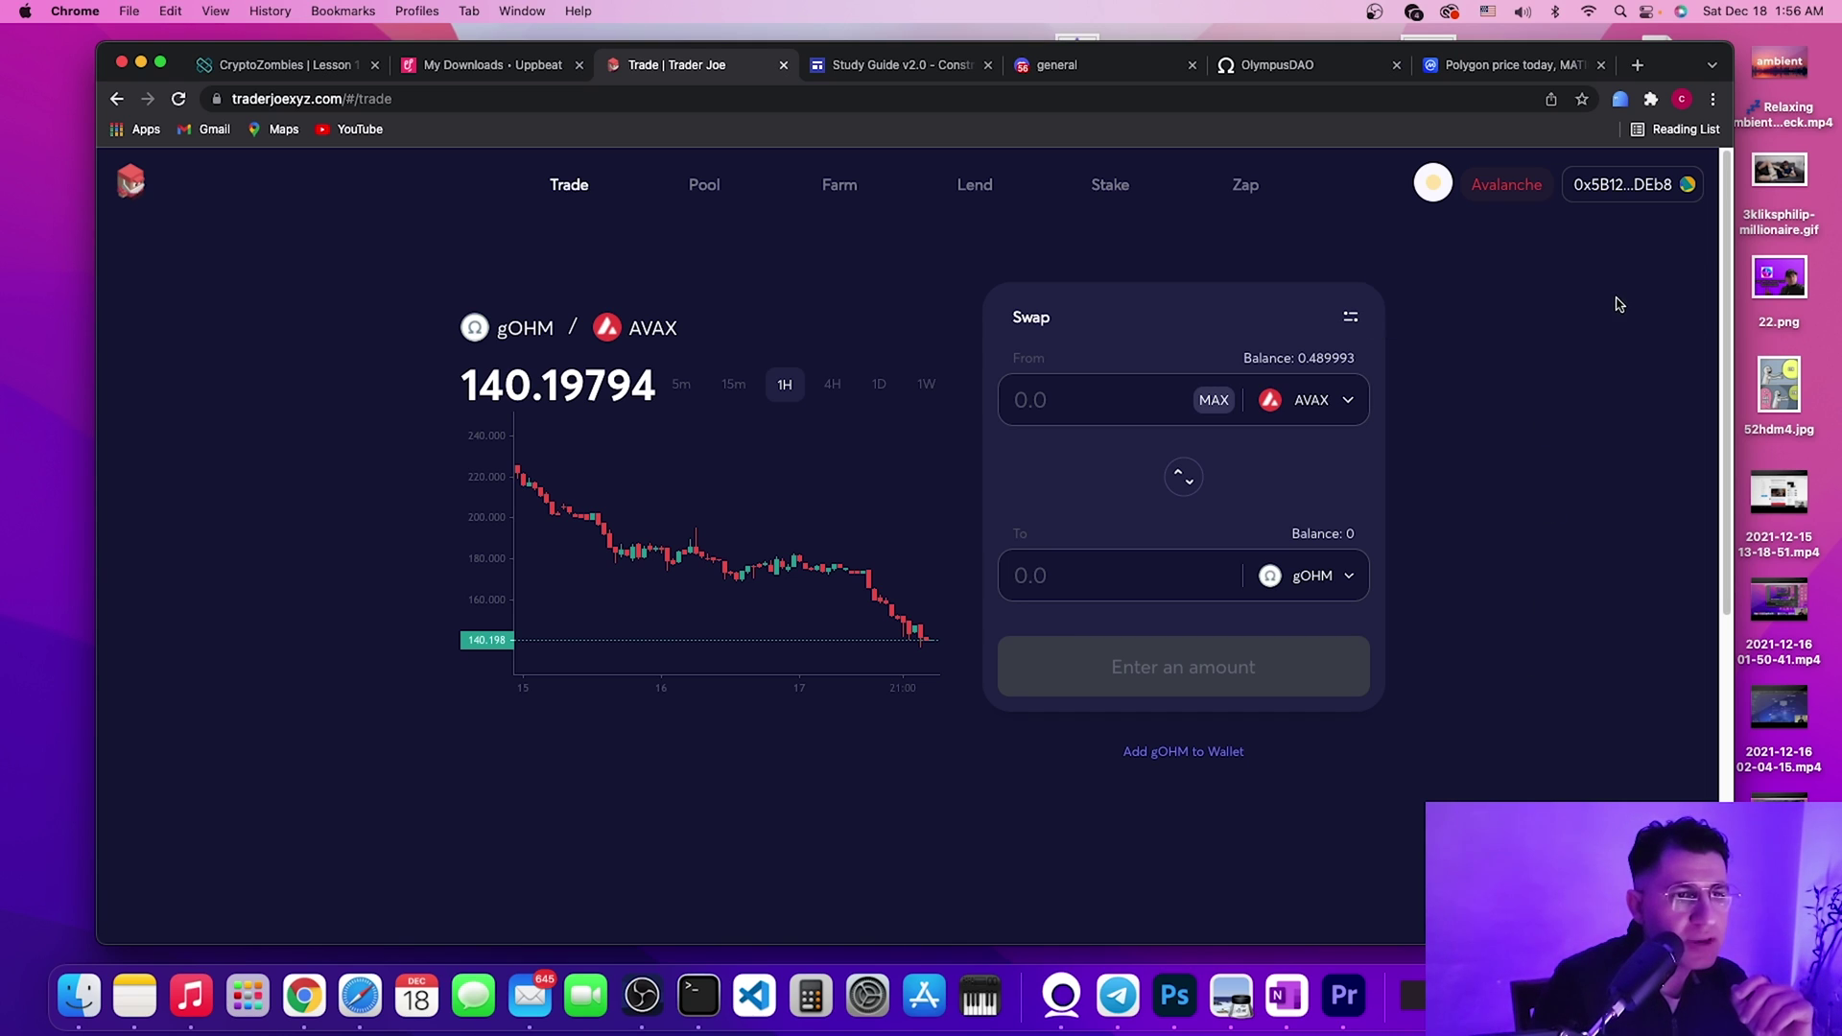
- Open MetaMask's asset list to see 0.2863 AVAX and 0.001 gOHM
{"action": "left_click", "coordinate": [1651, 99]}
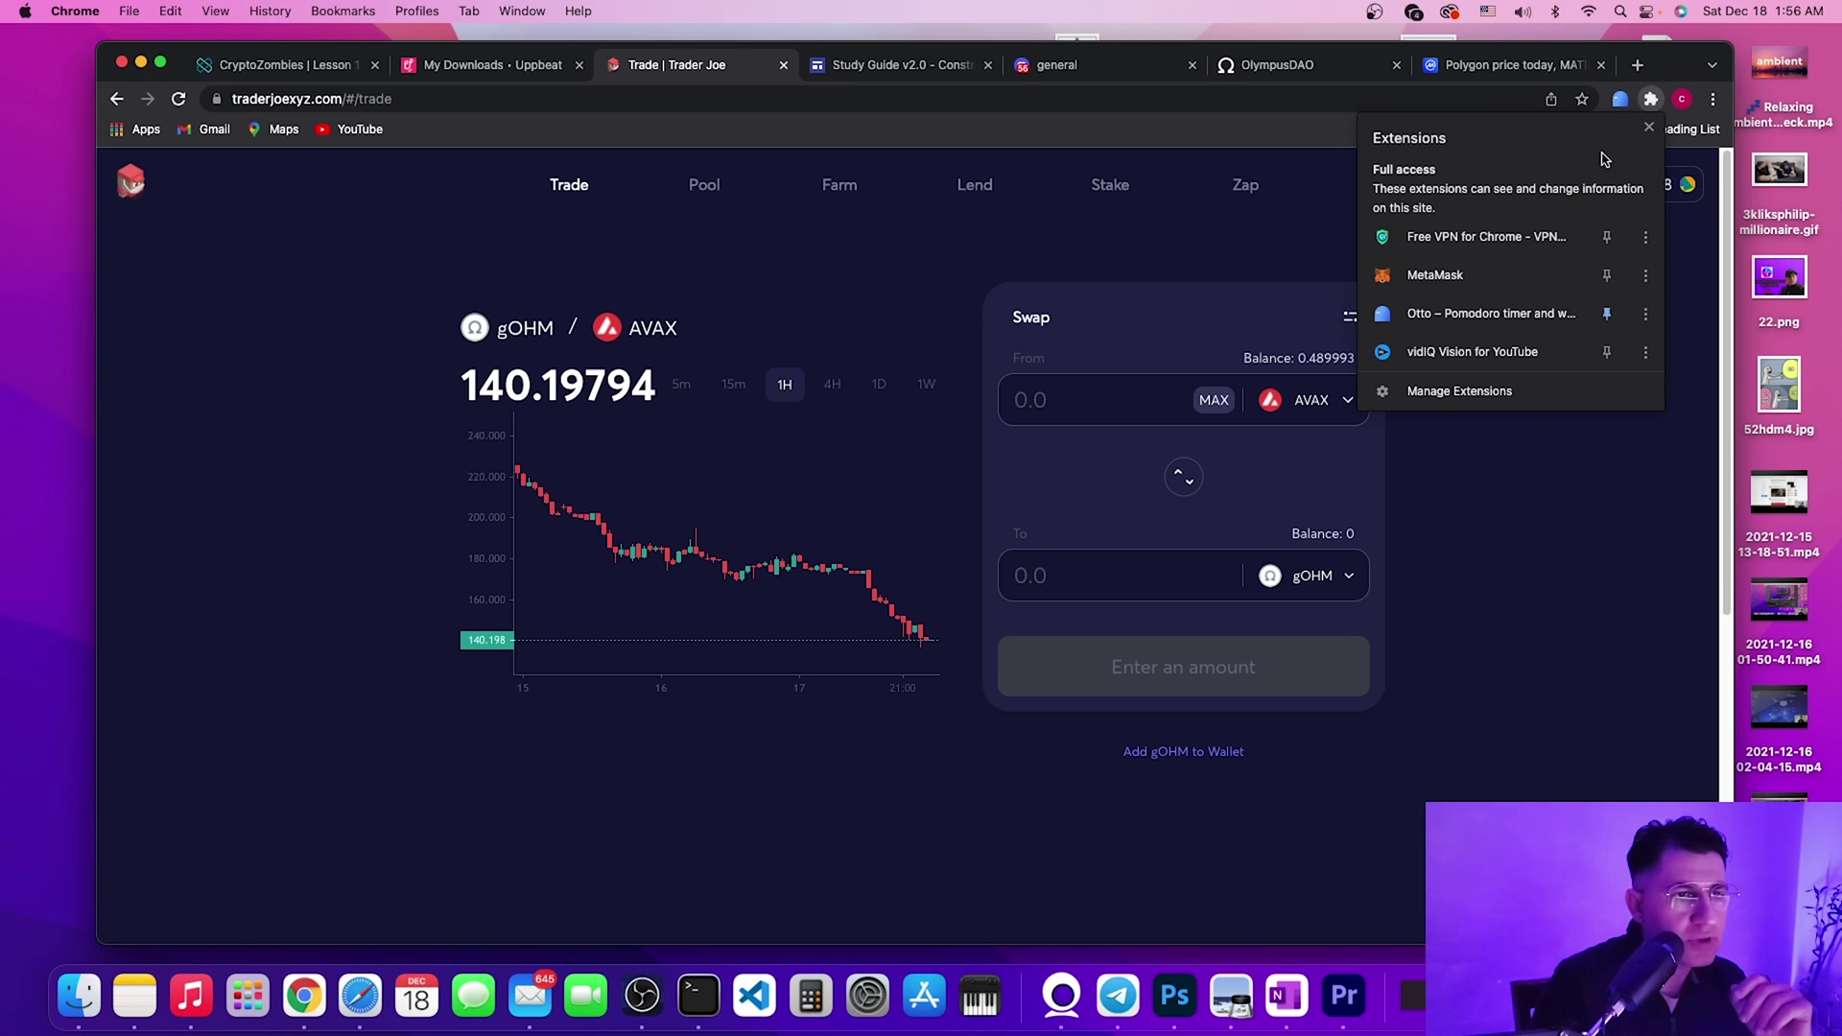
{"action": "left_click", "coordinate": [1475, 284]}
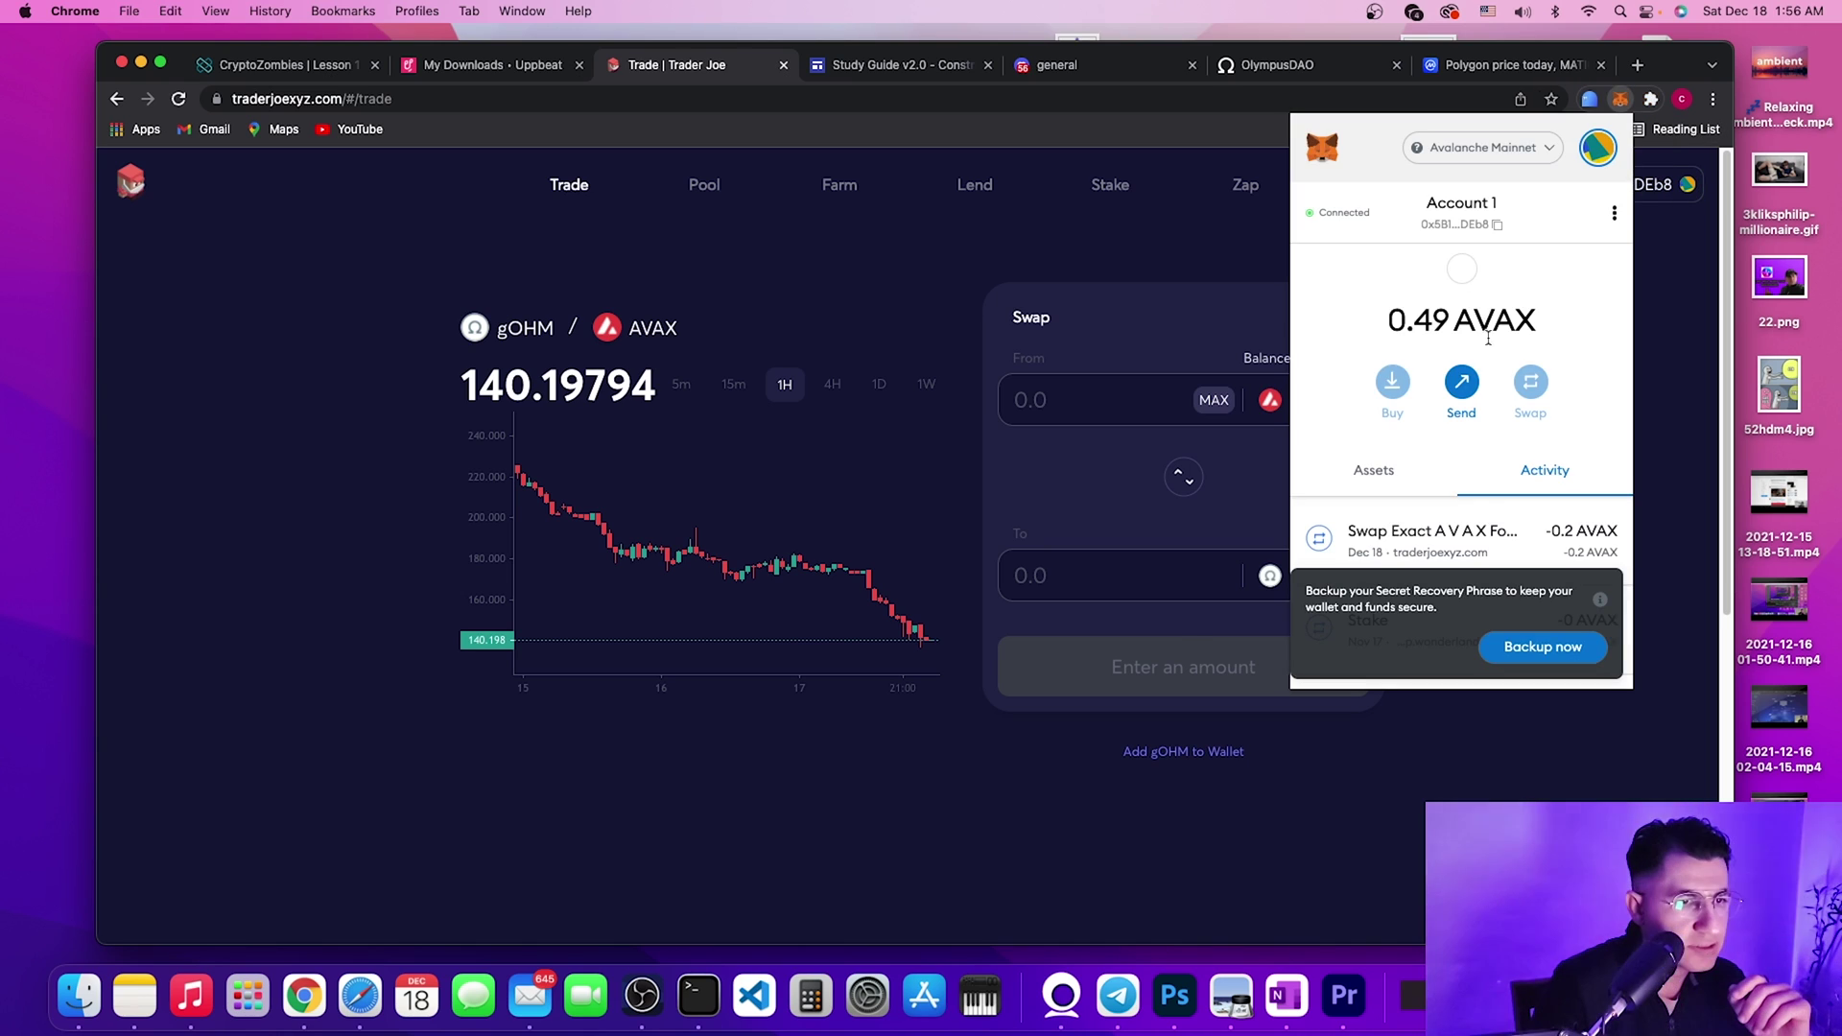
{"action": "left_click", "coordinate": [1374, 472]}
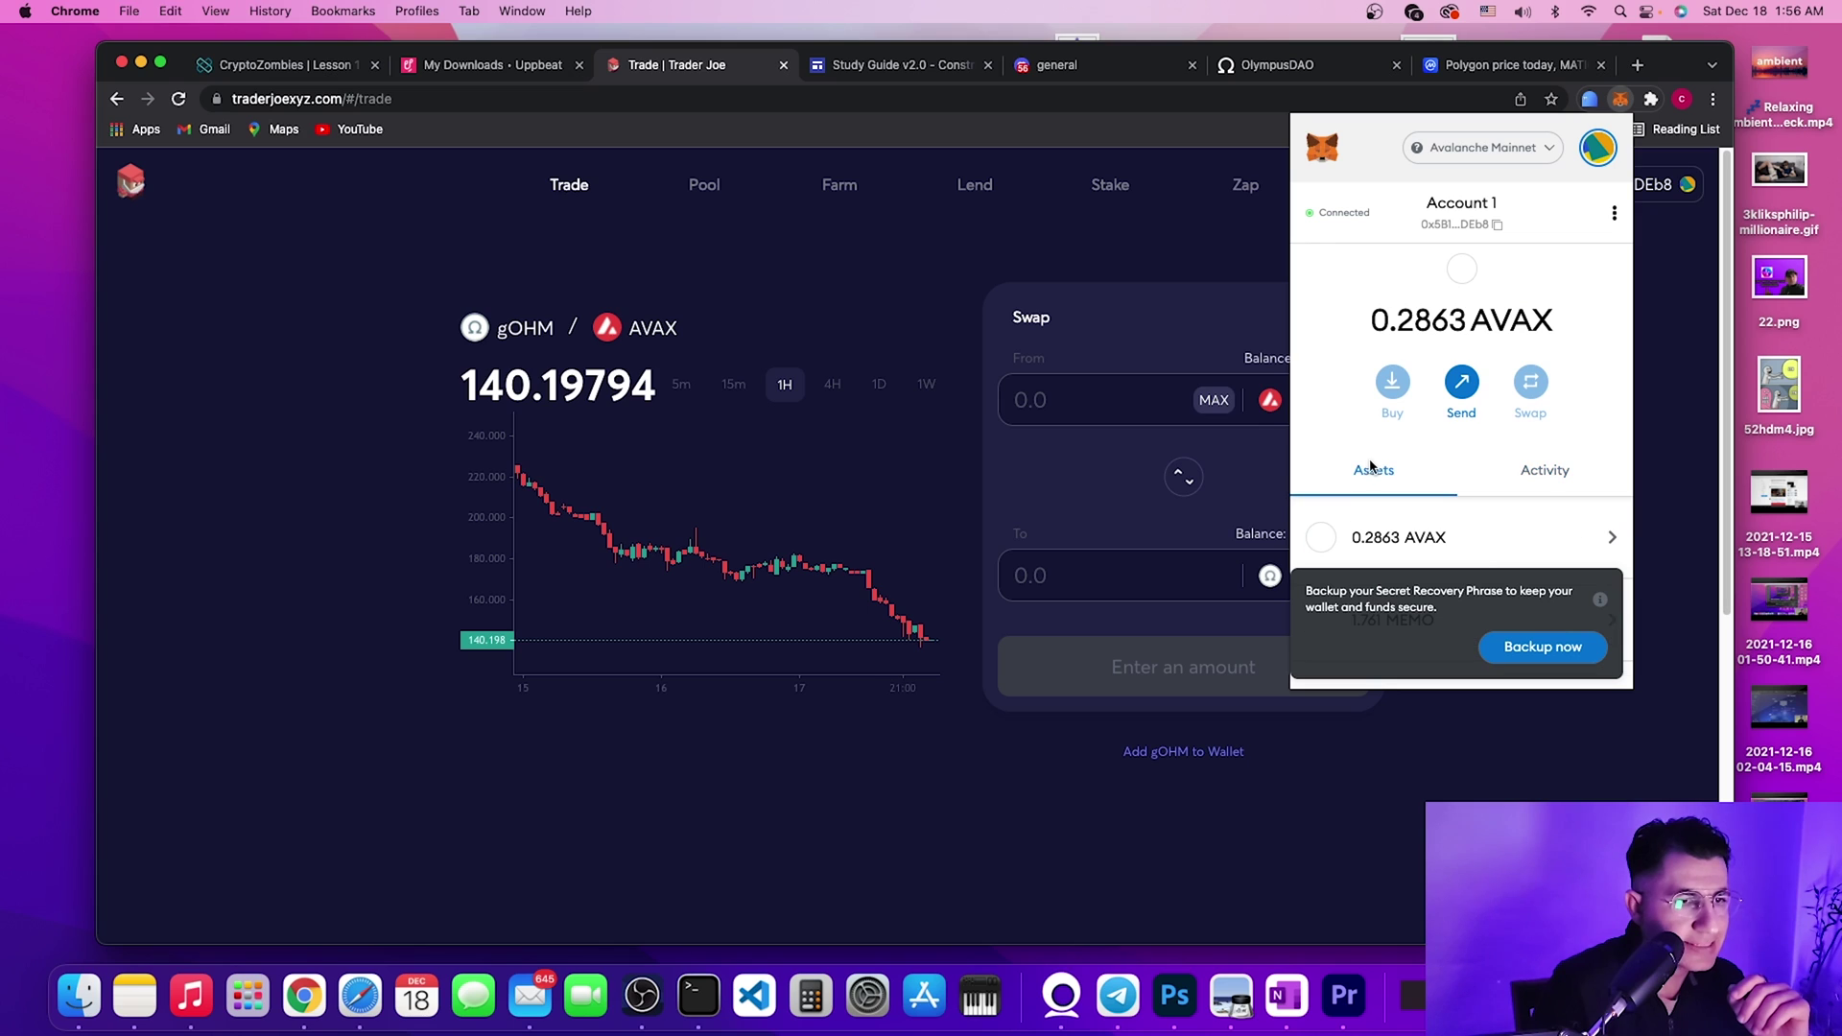
{"action": "scroll", "coordinate": [1504, 472], "scroll_direction": "down", "scroll_amount": 3}
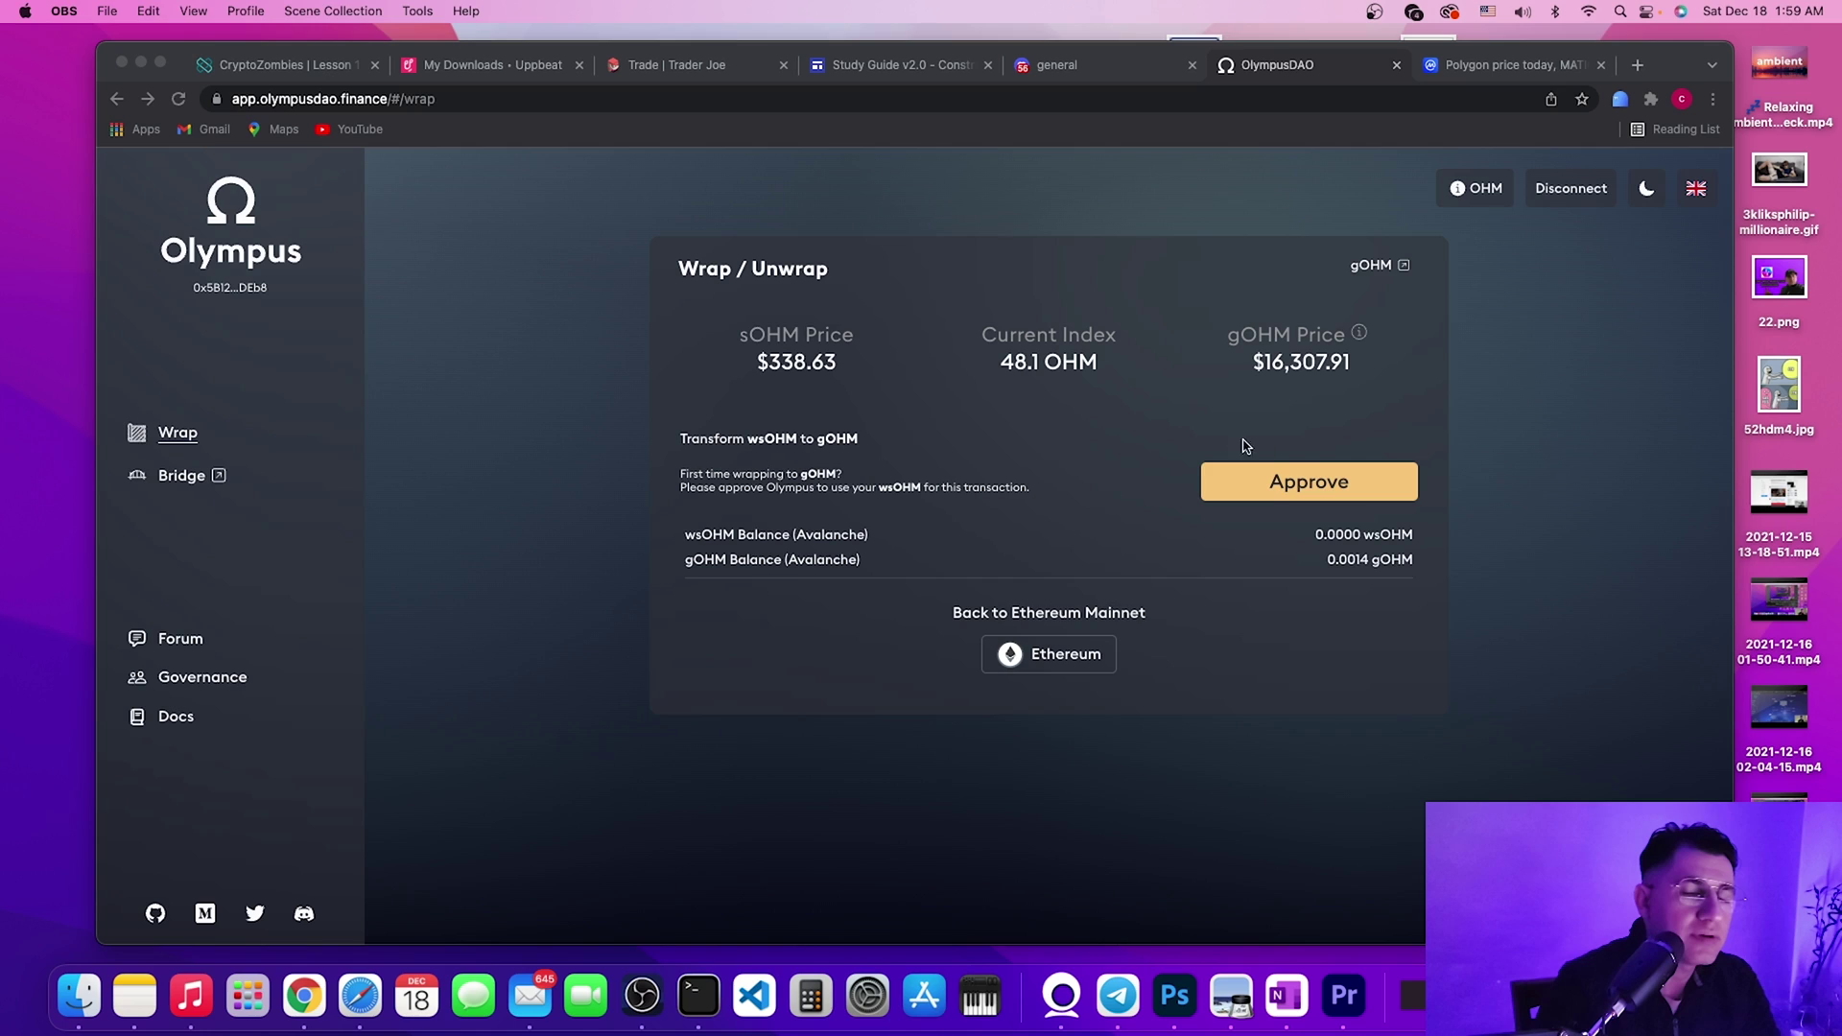
{"action": "left_click", "coordinate": [1329, 568]}
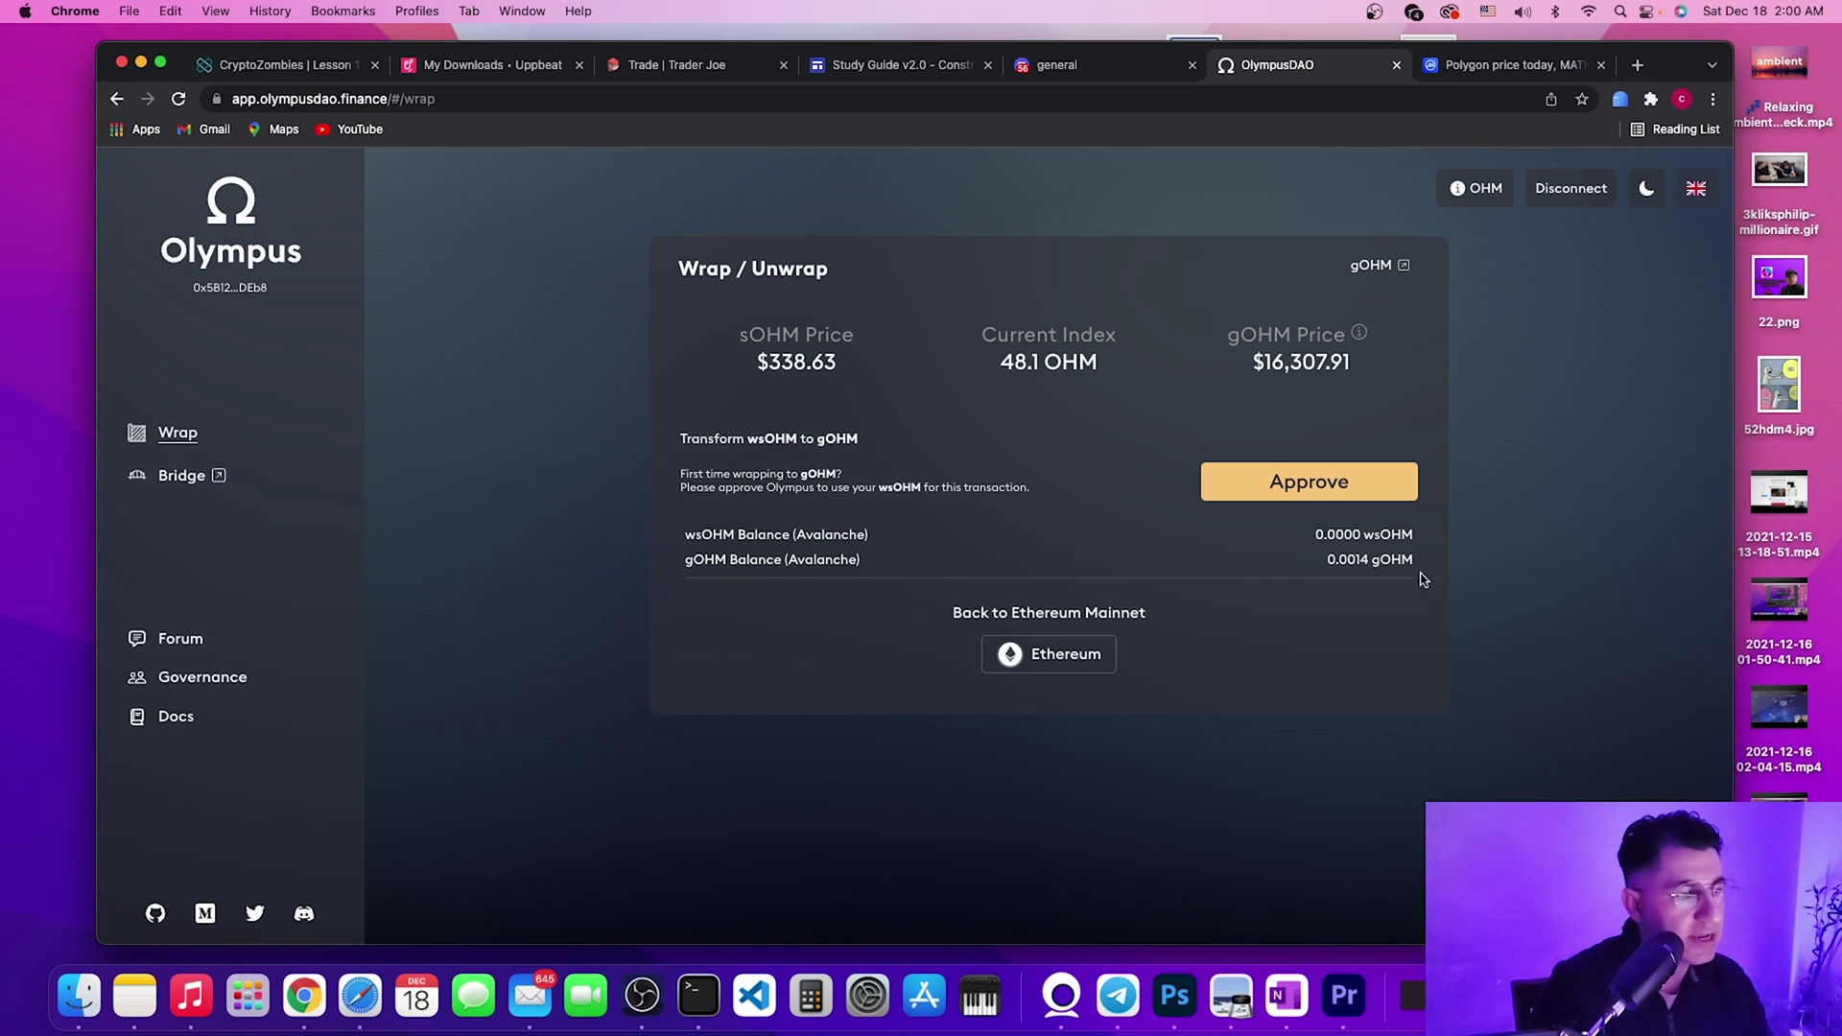
{"action": "left_click_drag", "start_coordinate": [1326, 565], "coordinate": [1418, 561]}
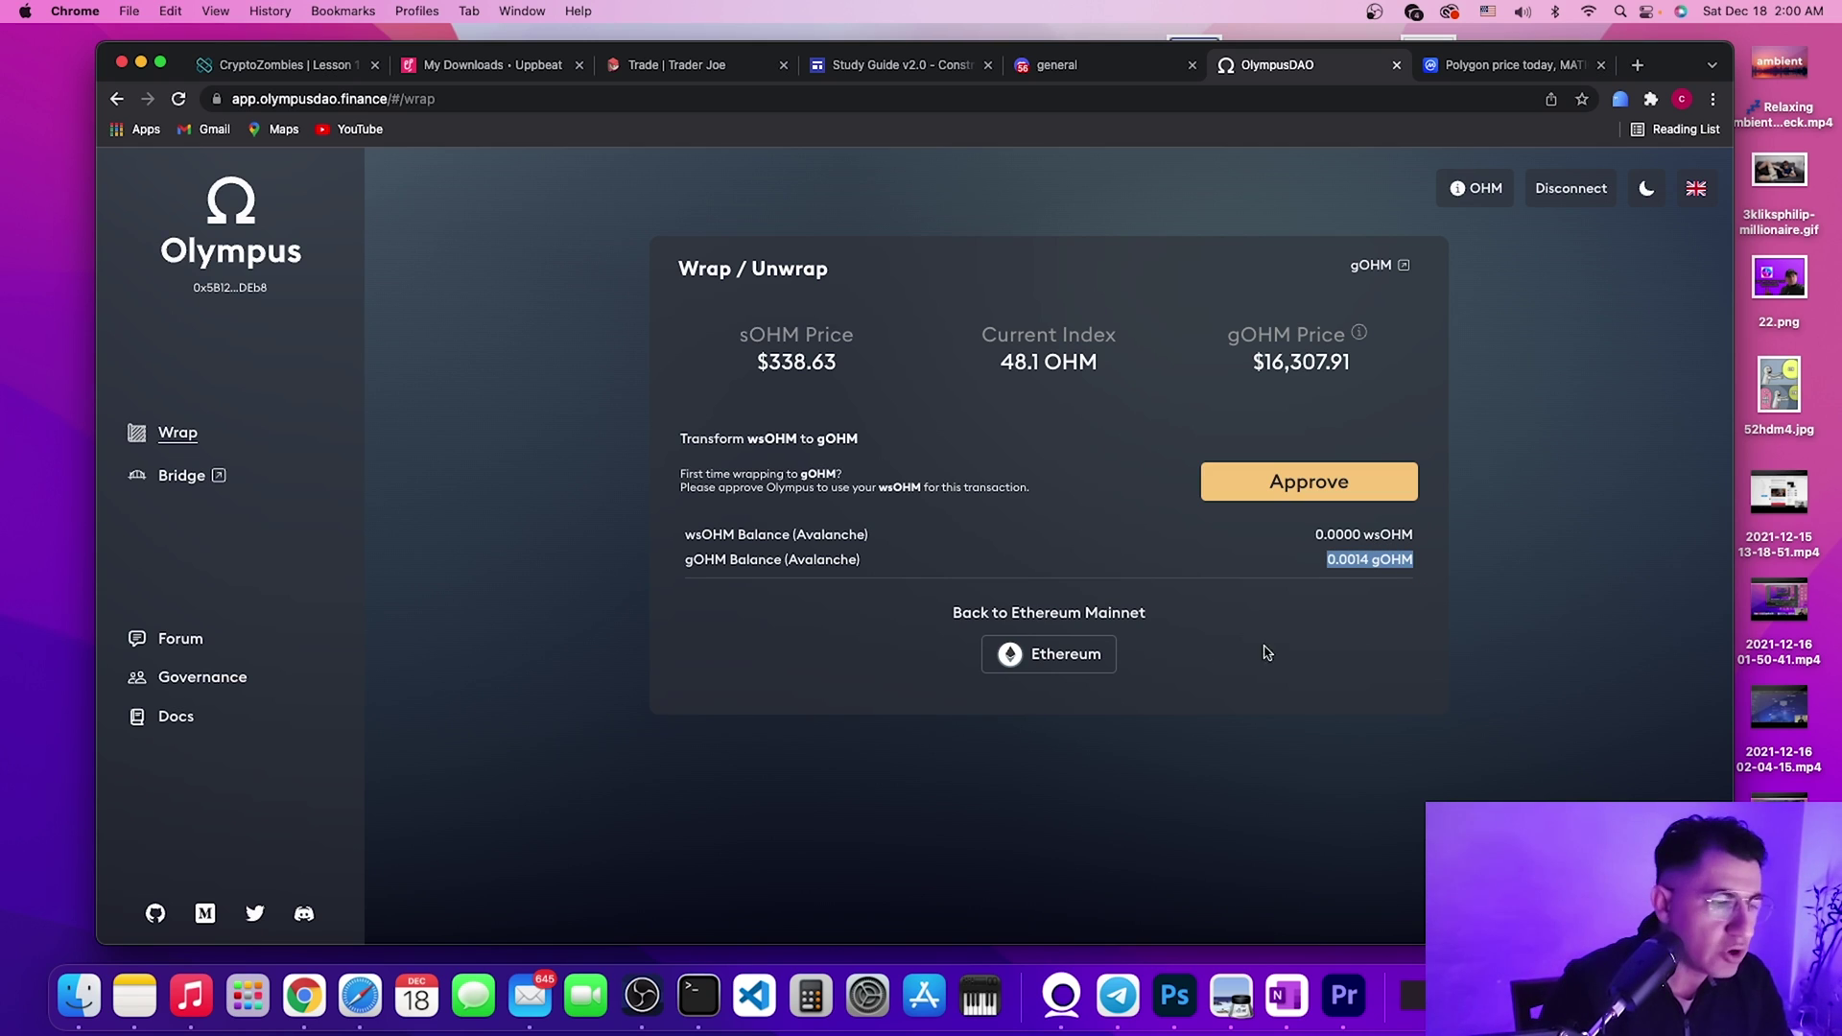
{"action": "left_click_drag", "start_coordinate": [789, 565], "coordinate": [880, 565]}
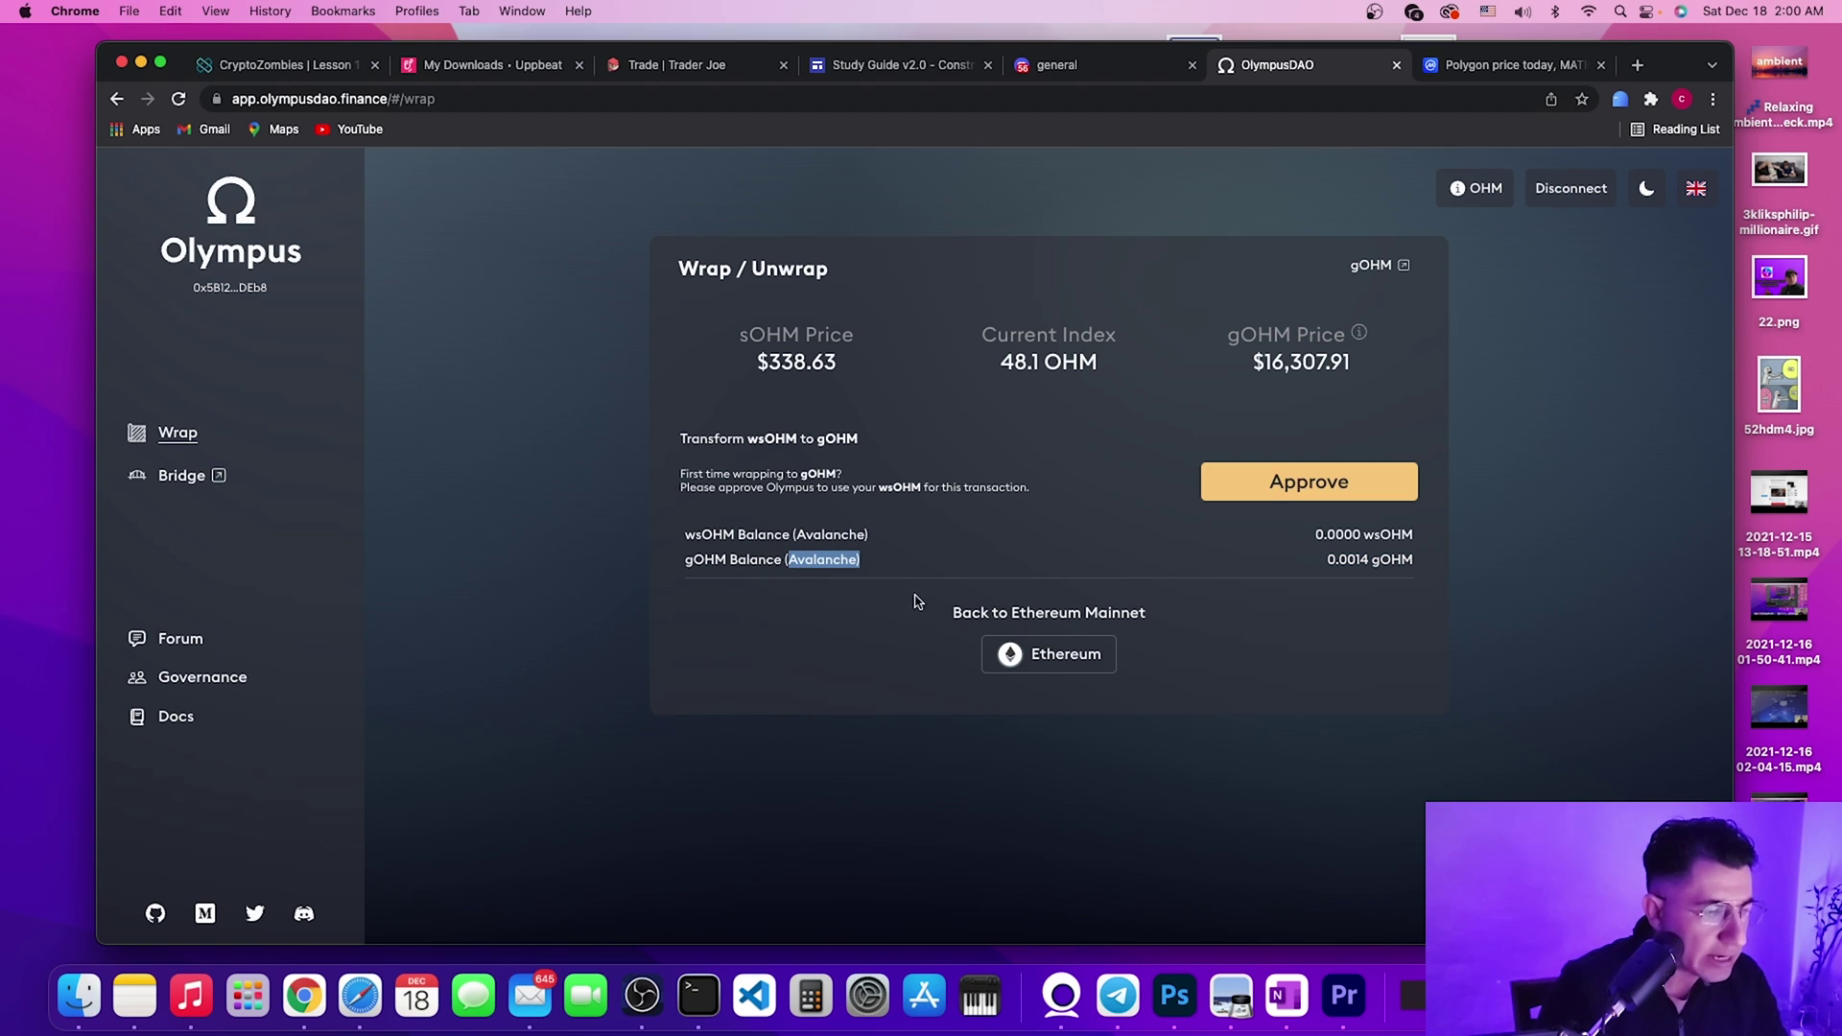
- Approve the switch to Ethereum mainnet and highlight the 0.0915 gOHM balance on the Wrap page
{"action": "left_click", "coordinate": [1088, 661]}
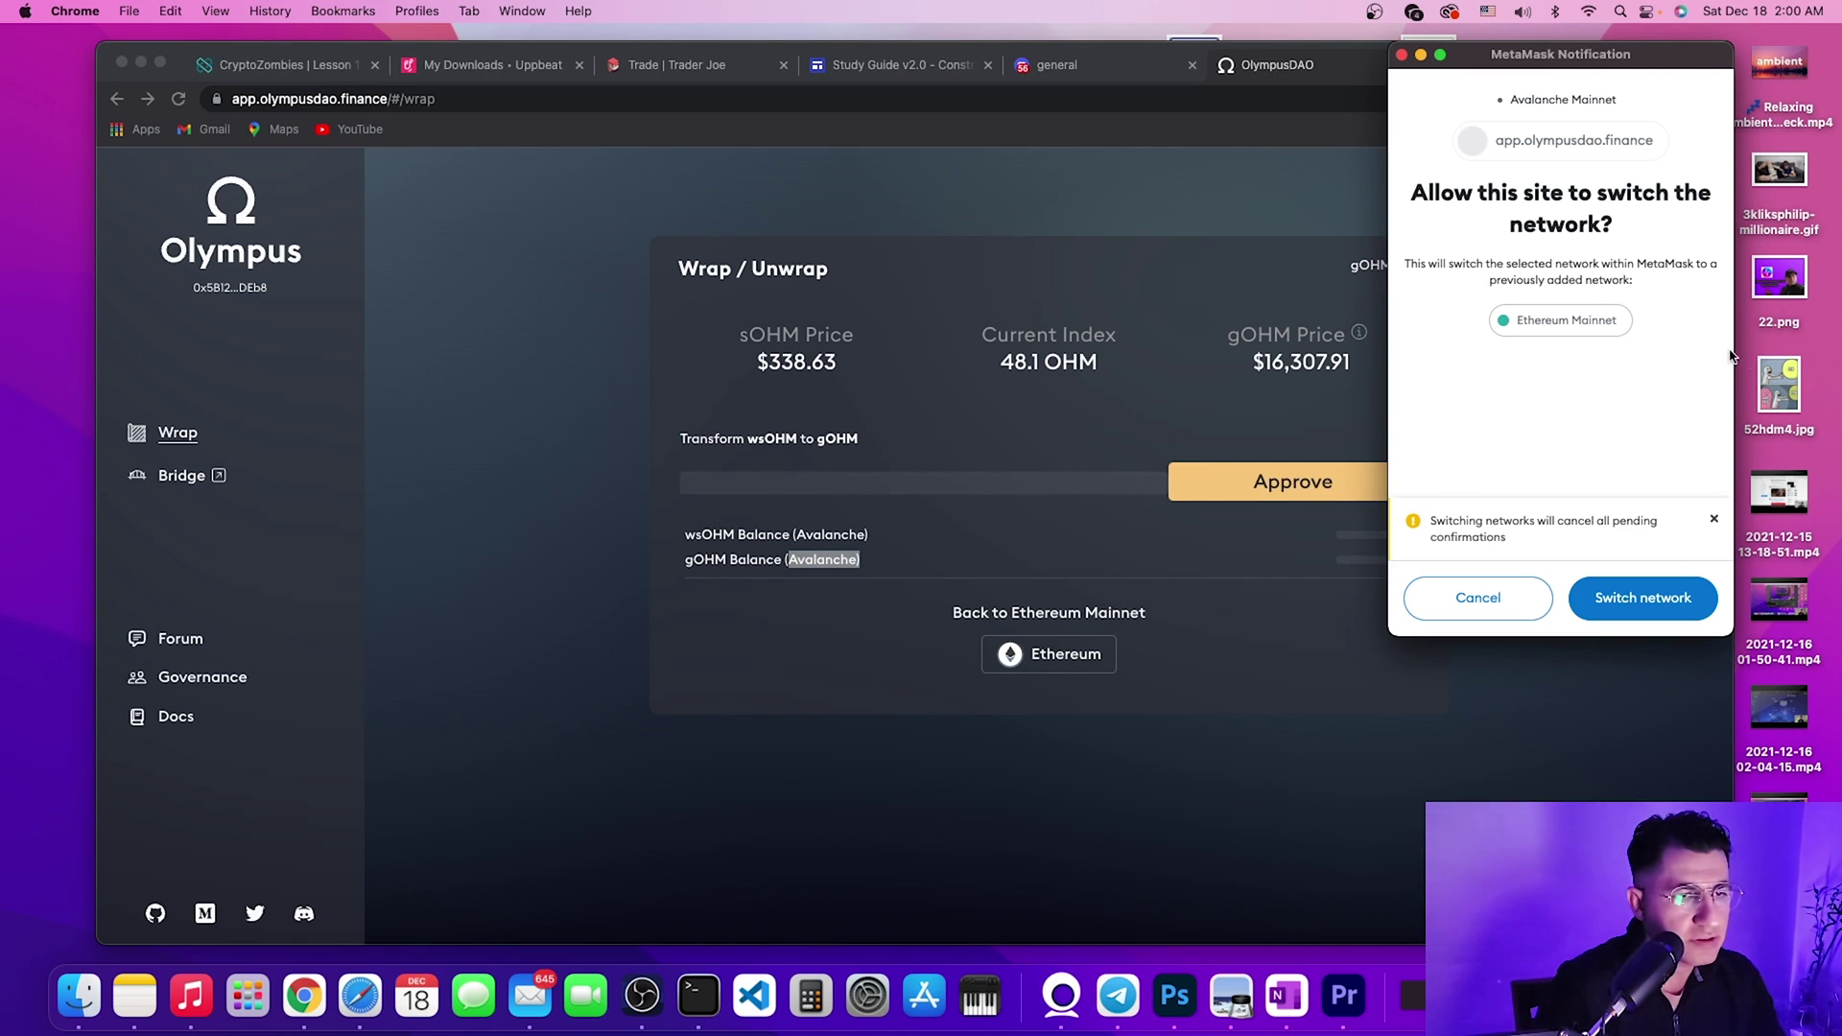
{"action": "left_click", "coordinate": [1644, 599]}
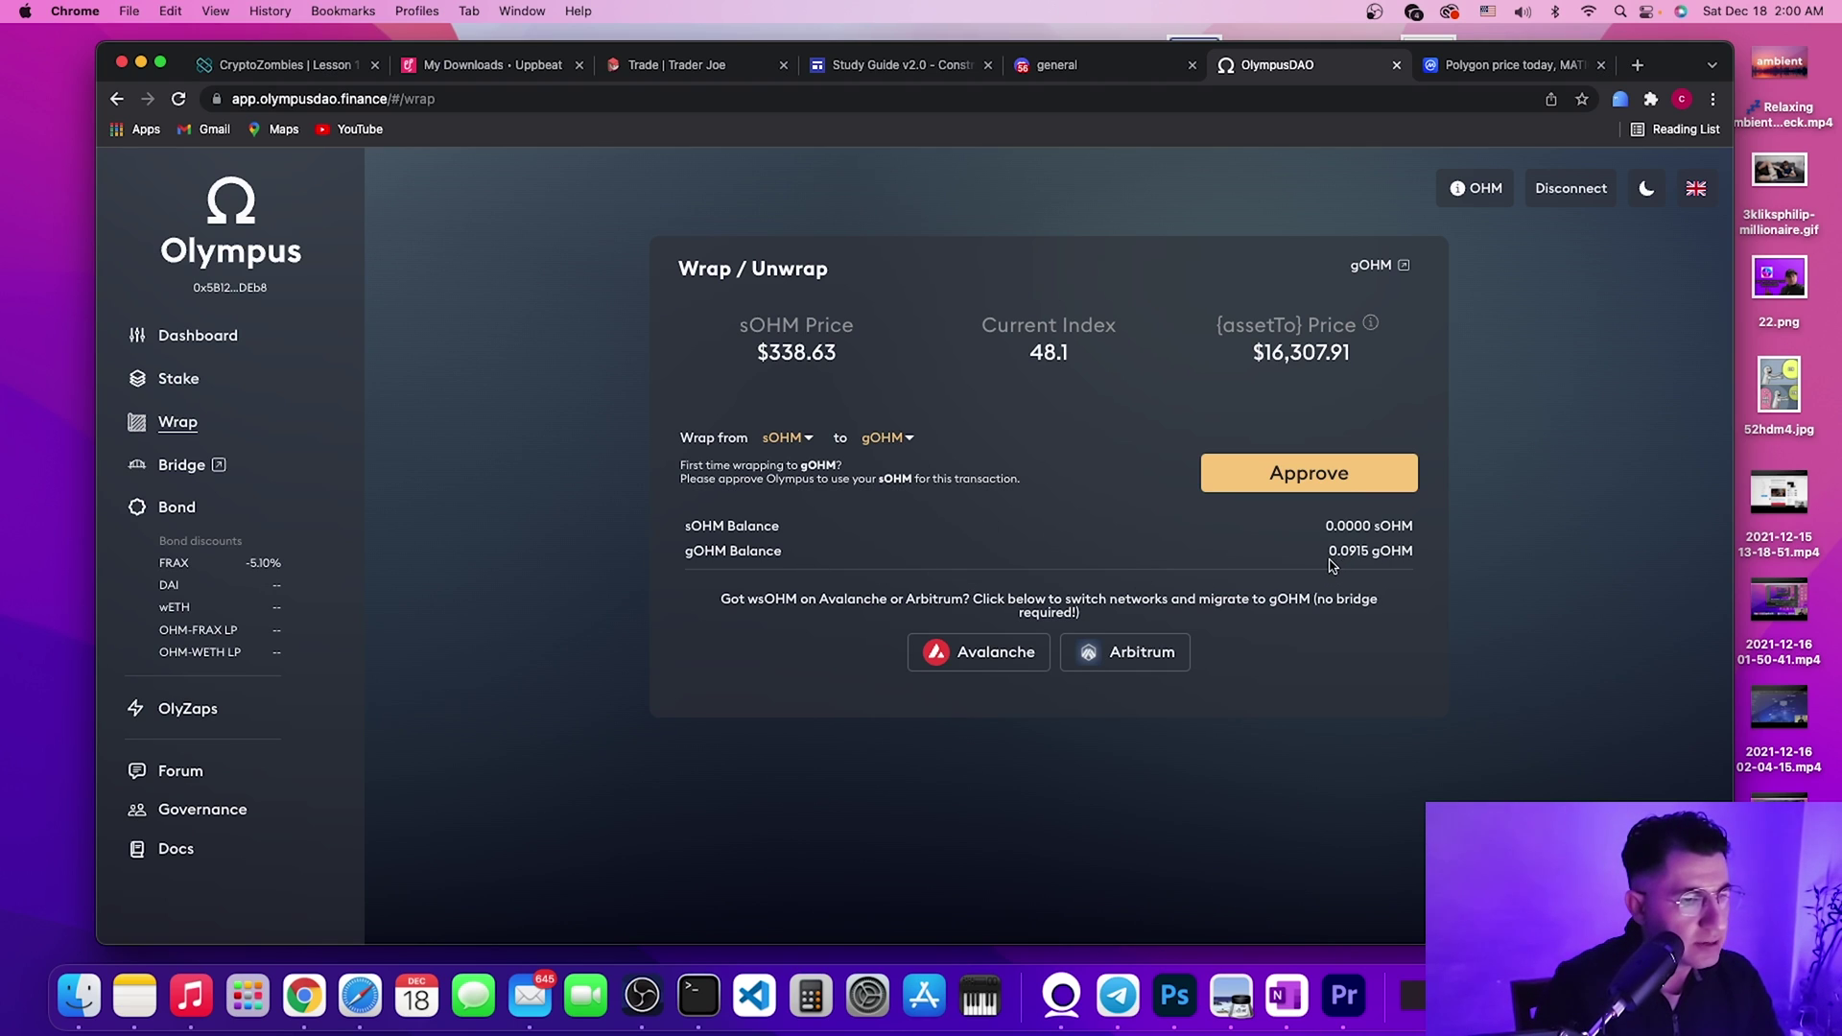
{"action": "left_click_drag", "start_coordinate": [1328, 557], "coordinate": [1466, 567]}
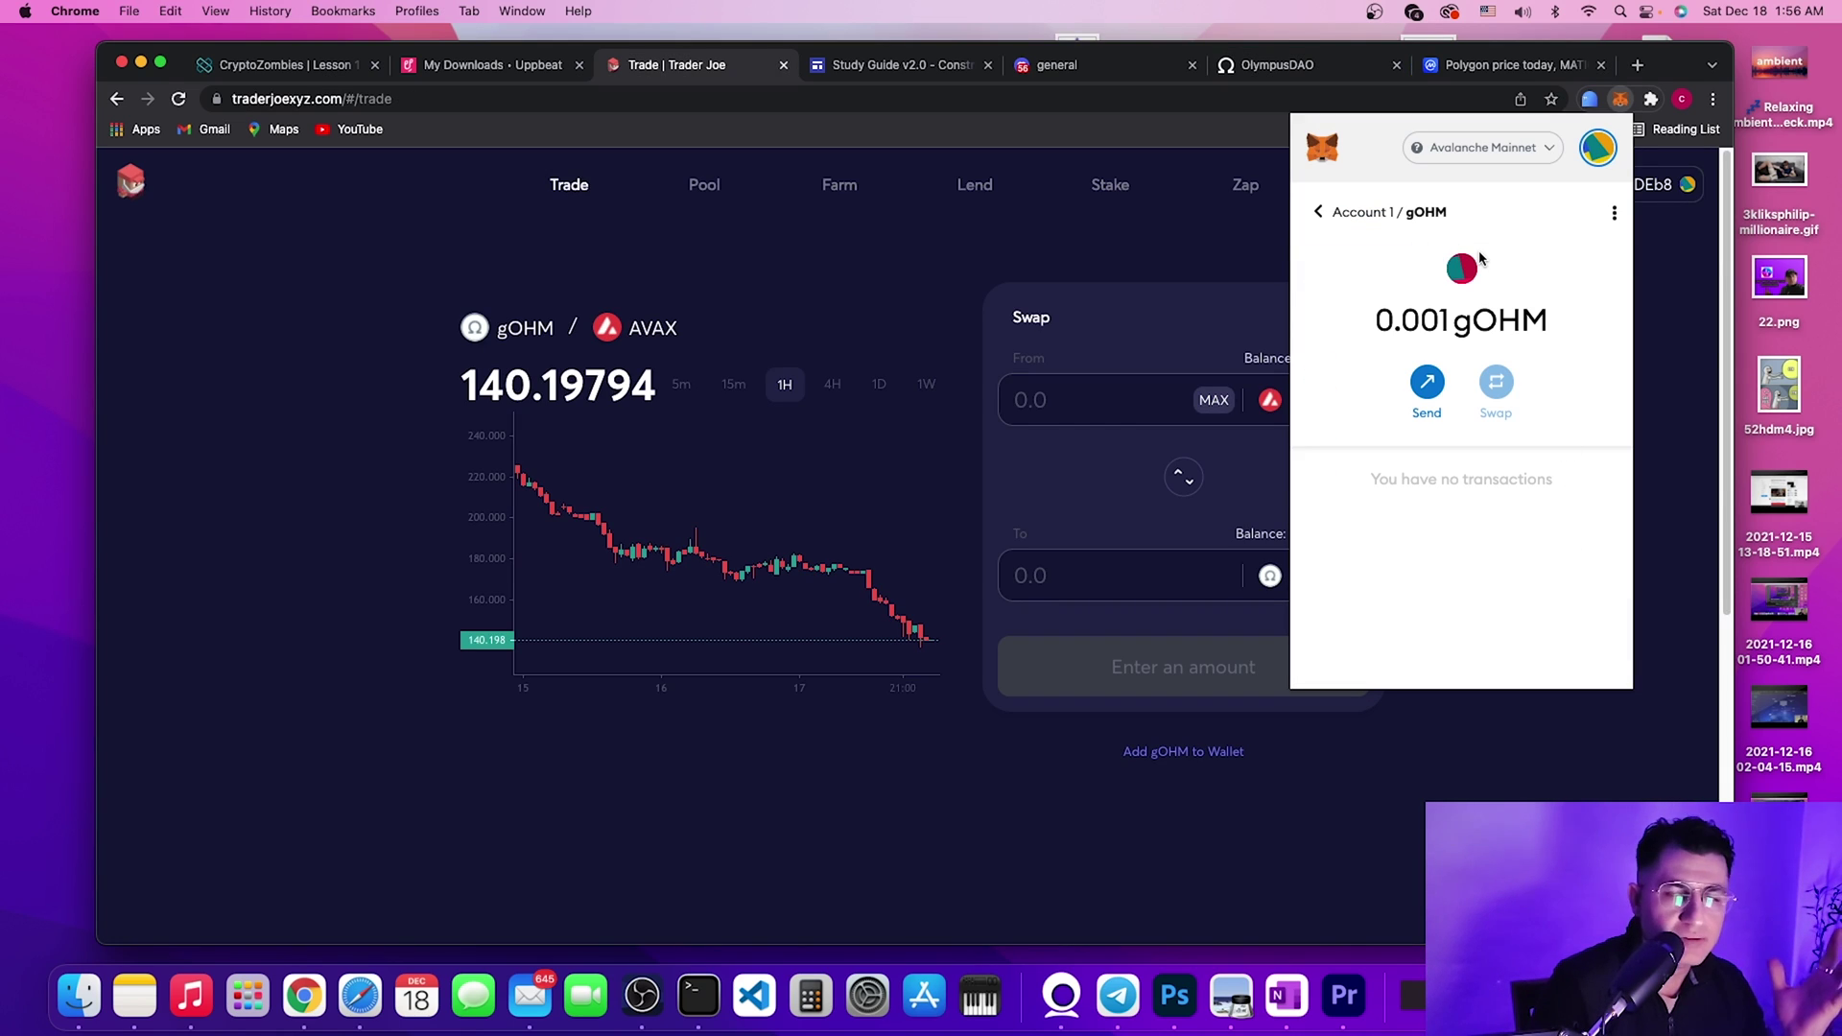
- Check MetaMask's assets (AVAX, MEMO, TIME, 0.001 gOHM), then return to the OlympusDAO page
{"action": "left_click", "coordinate": [1319, 220]}
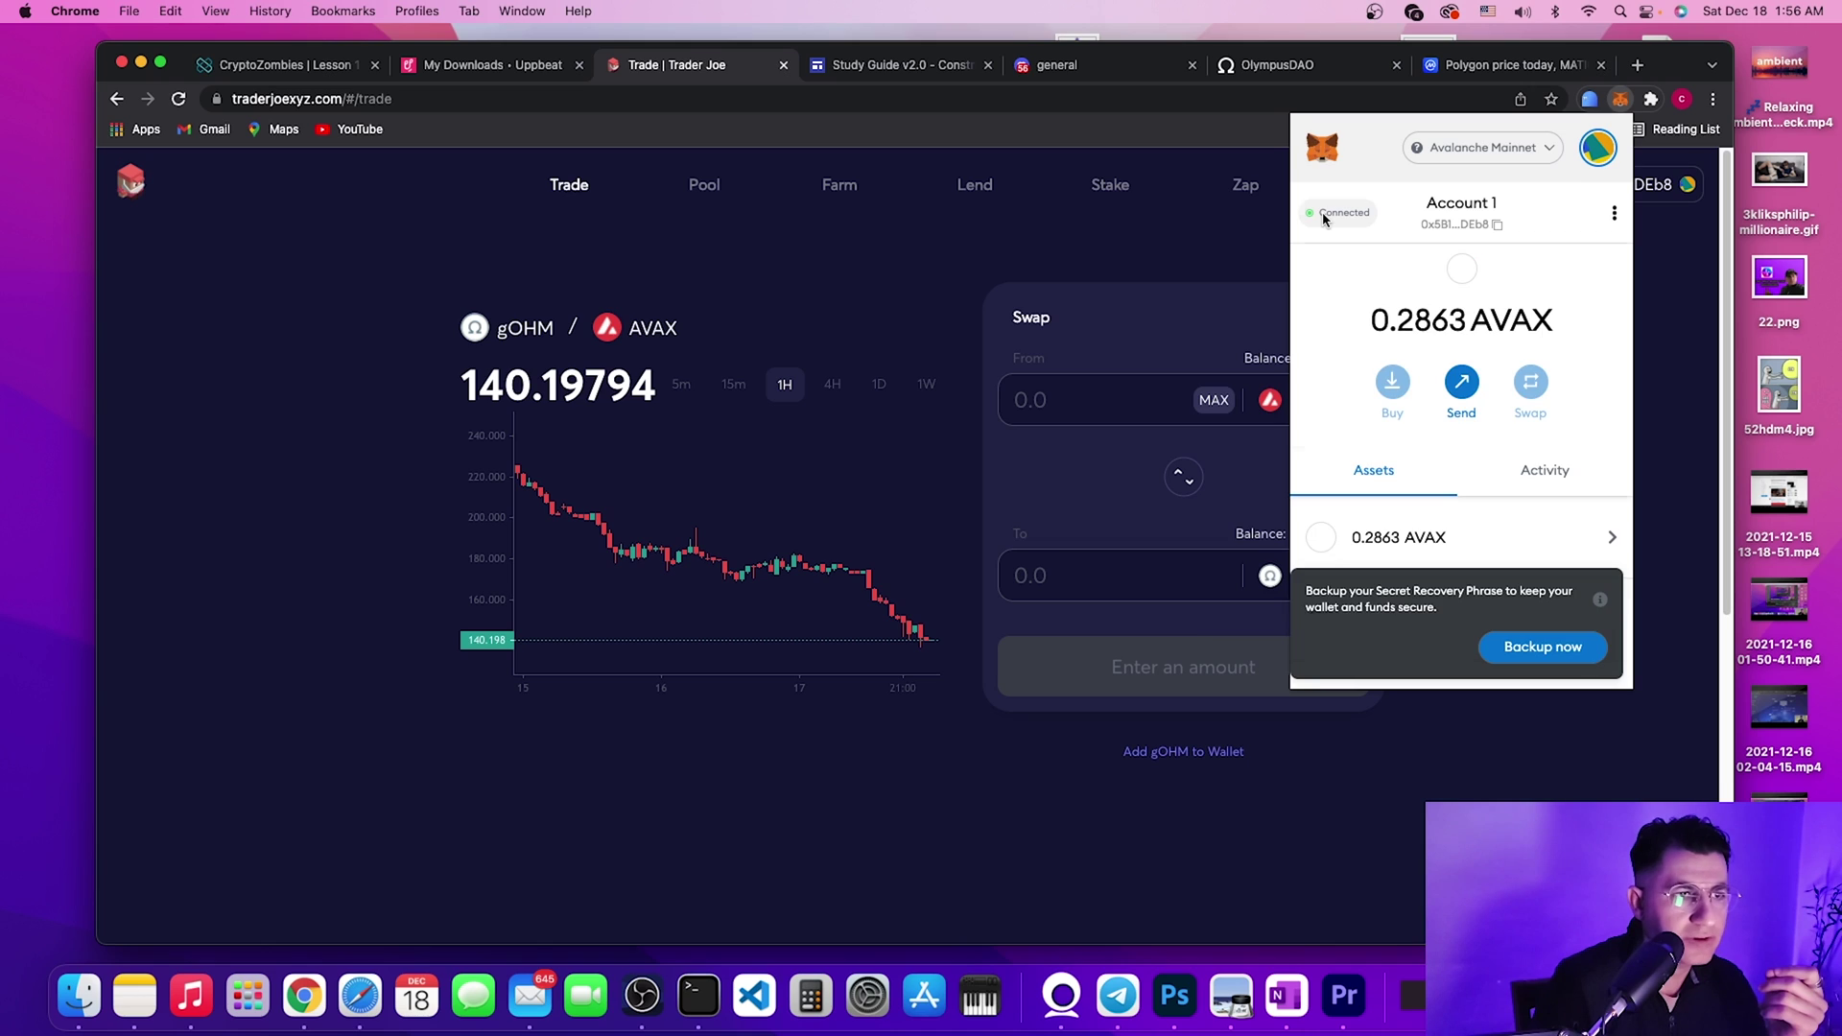
{"action": "scroll", "coordinate": [1460, 480], "scroll_direction": "down", "scroll_amount": 3}
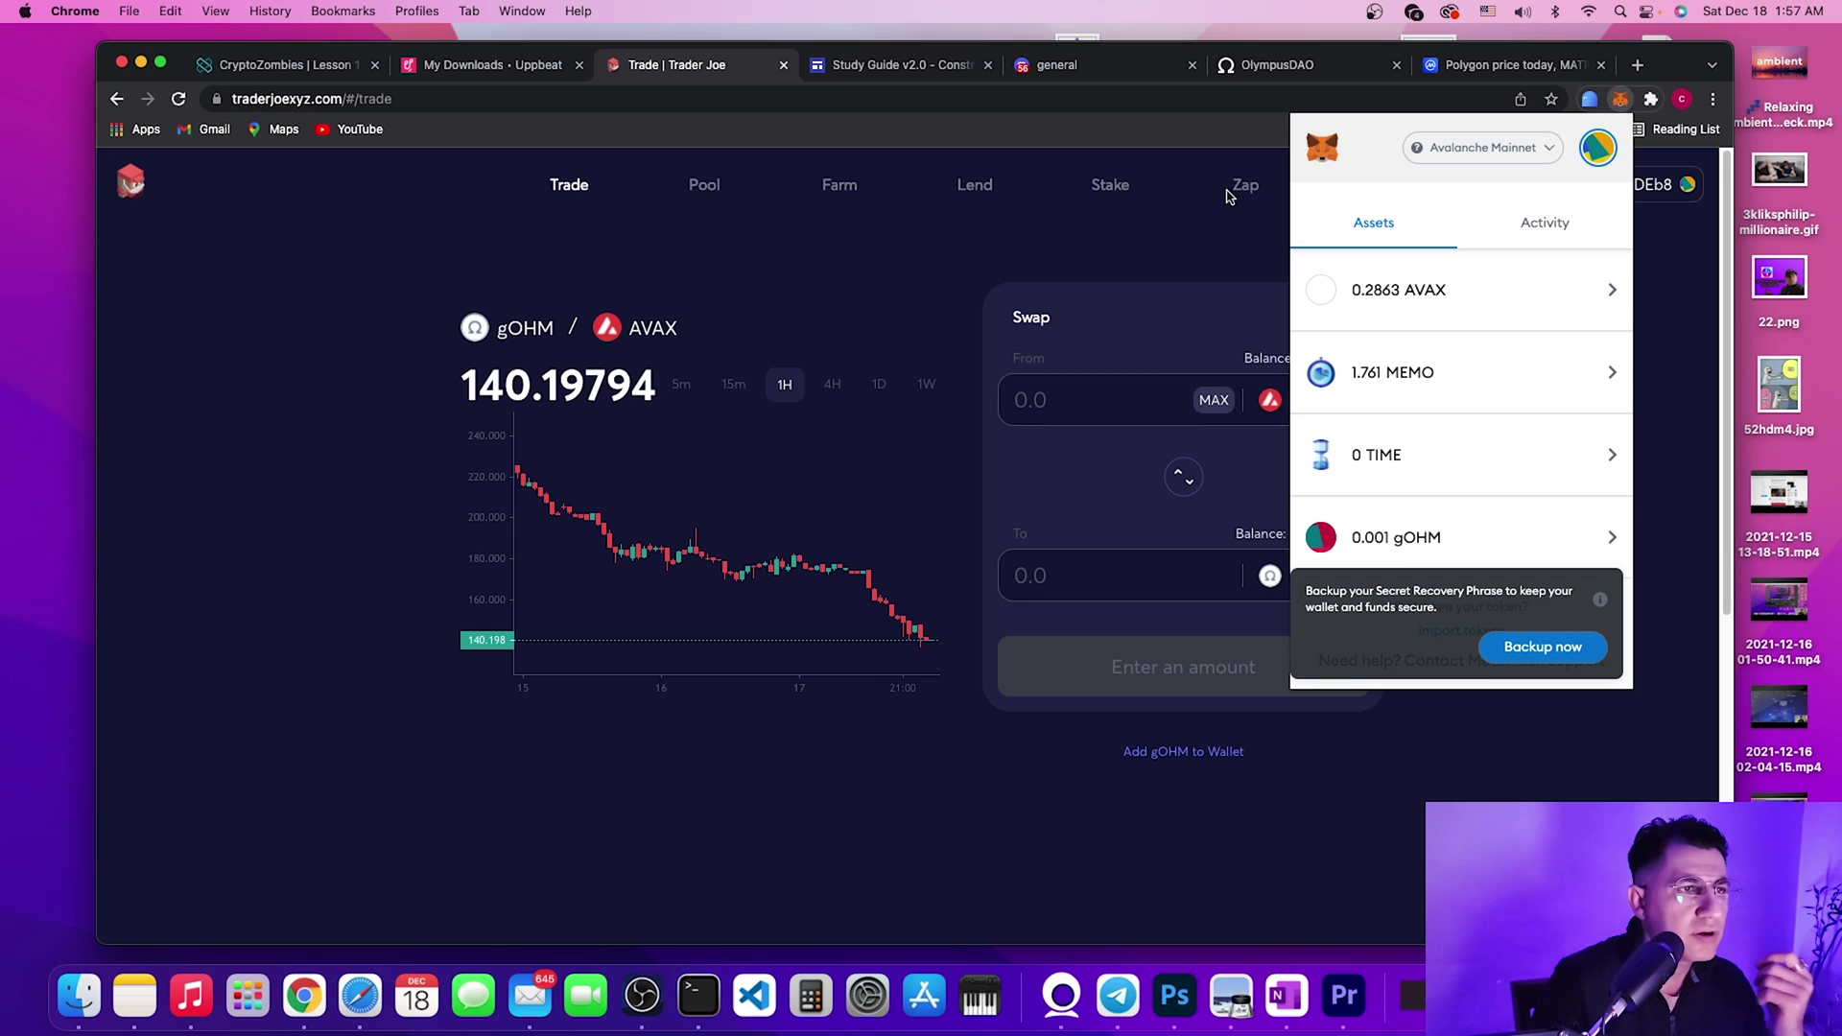
{"action": "left_click", "coordinate": [1292, 63]}
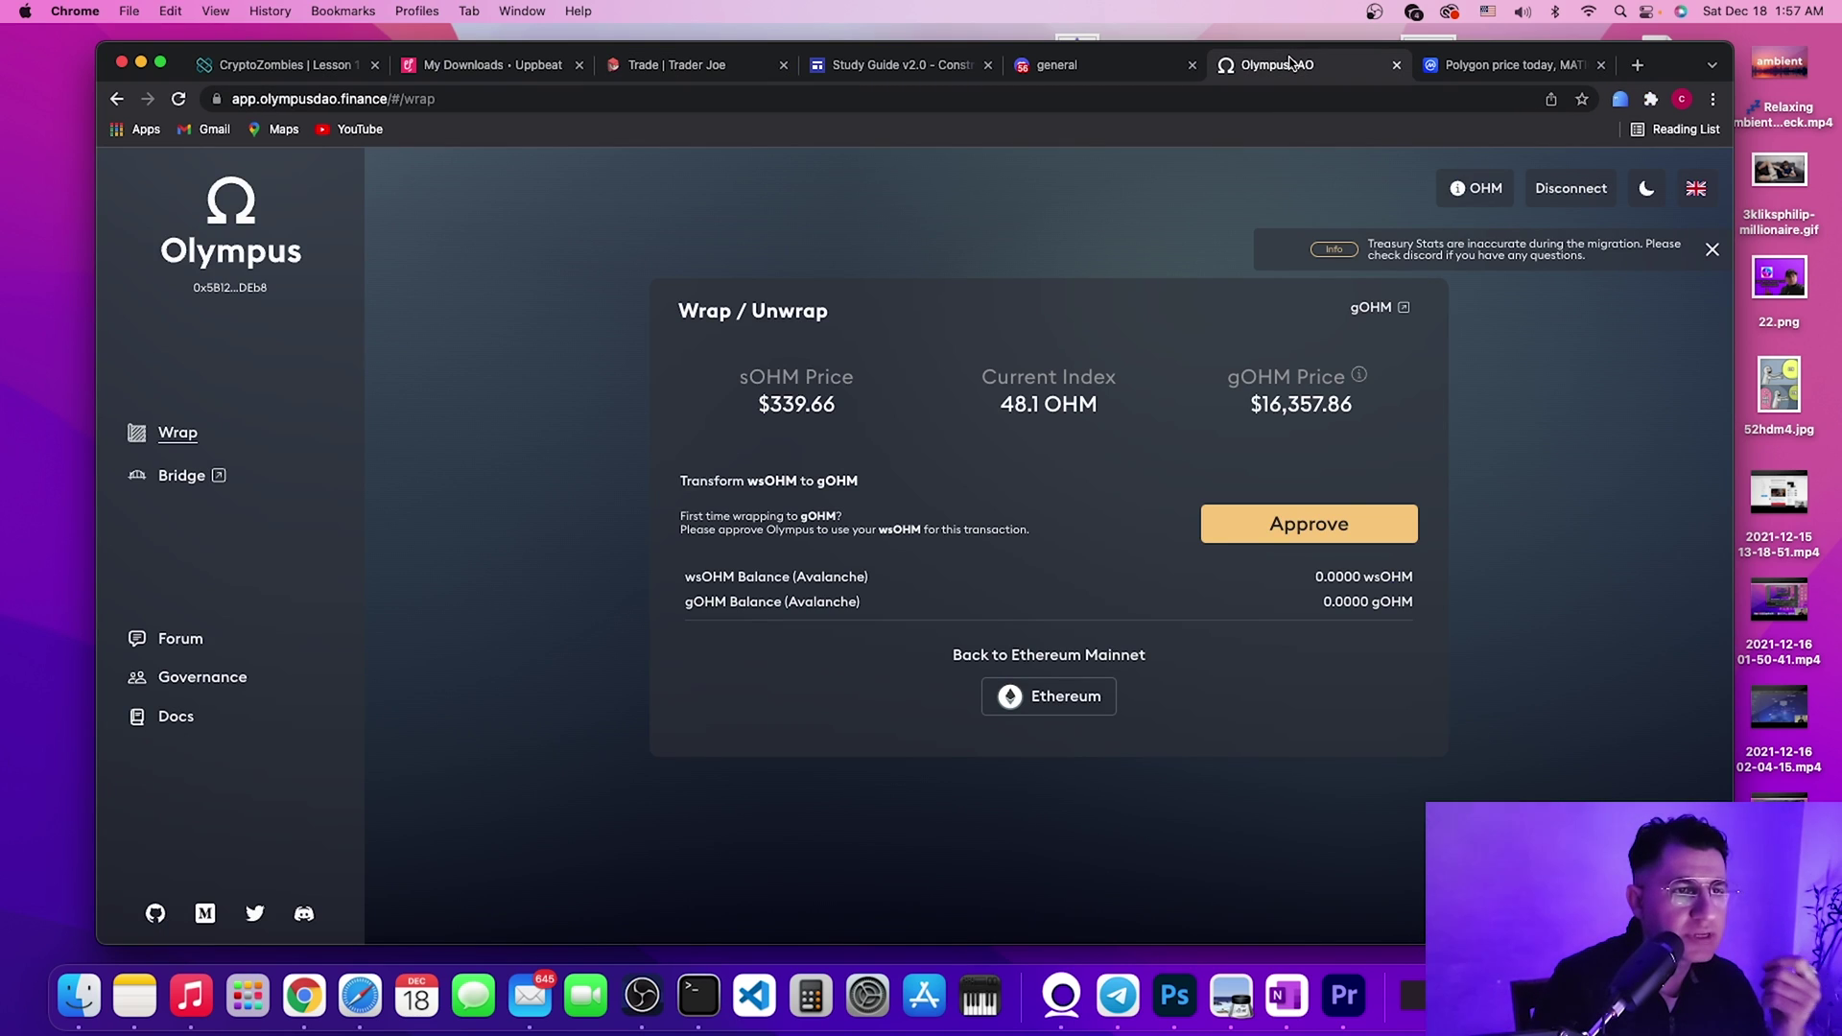